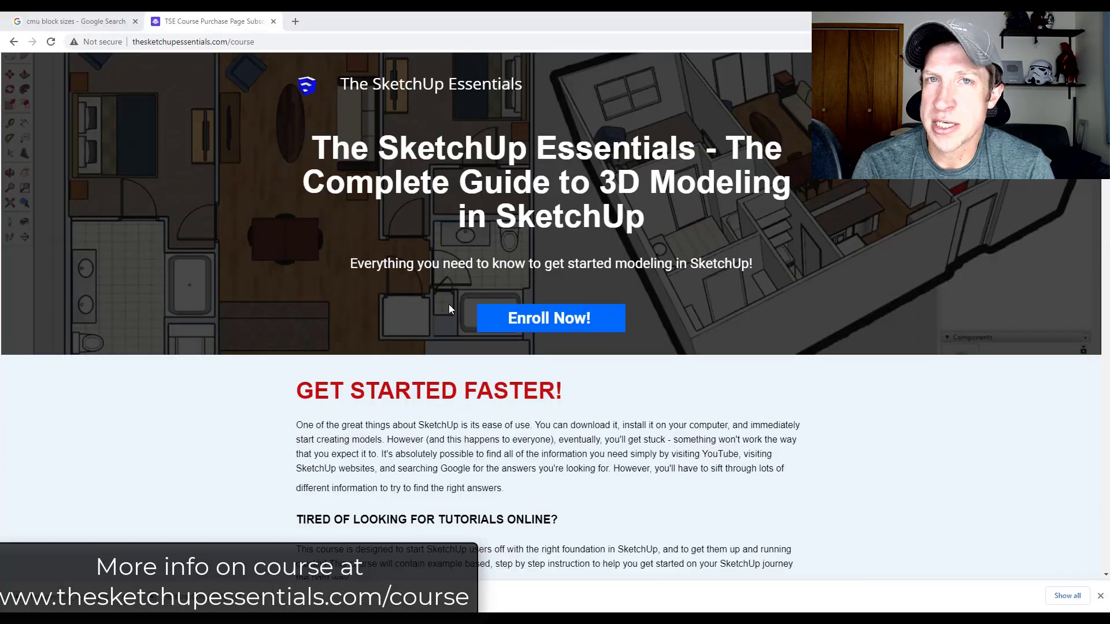
Read through the SketchUp course page, examining its training sections, member coaching calls, community forum and frequently asked questions
{"action": "scroll", "coordinate": [268, 339], "scroll_direction": "down", "scroll_amount": 14}
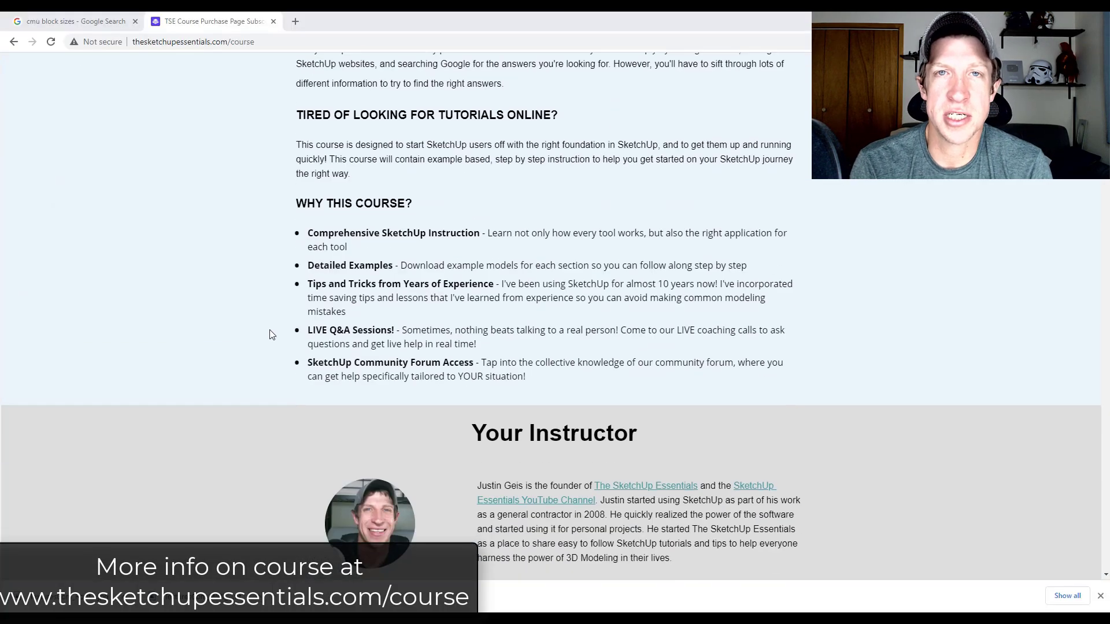
{"action": "scroll", "coordinate": [269, 339], "scroll_direction": "down", "scroll_amount": 7}
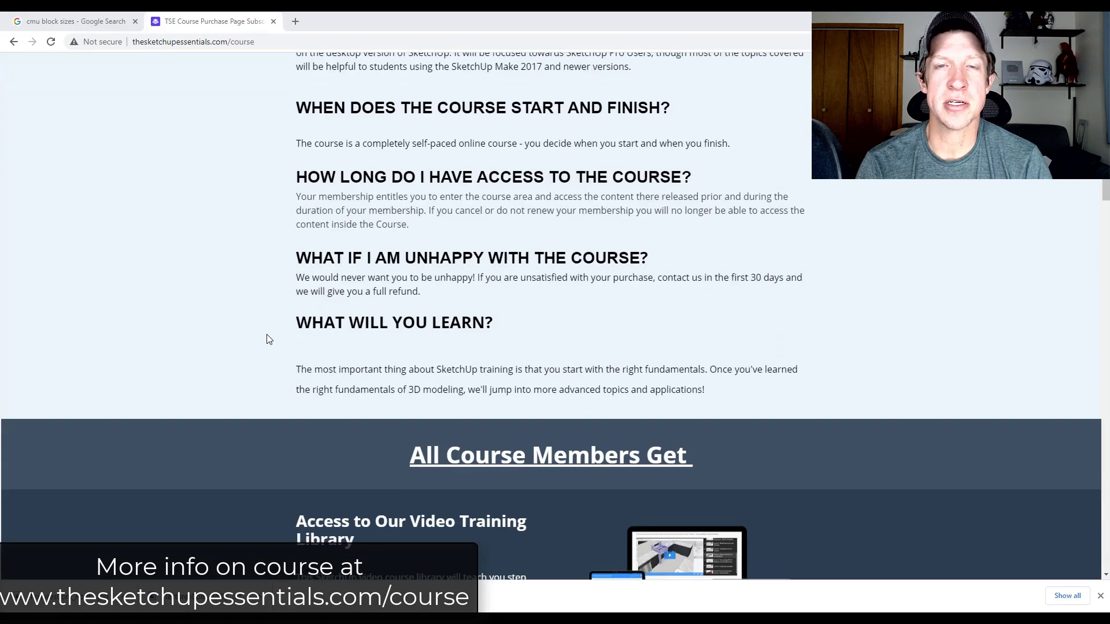
{"action": "scroll", "coordinate": [268, 339], "scroll_direction": "down", "scroll_amount": 6}
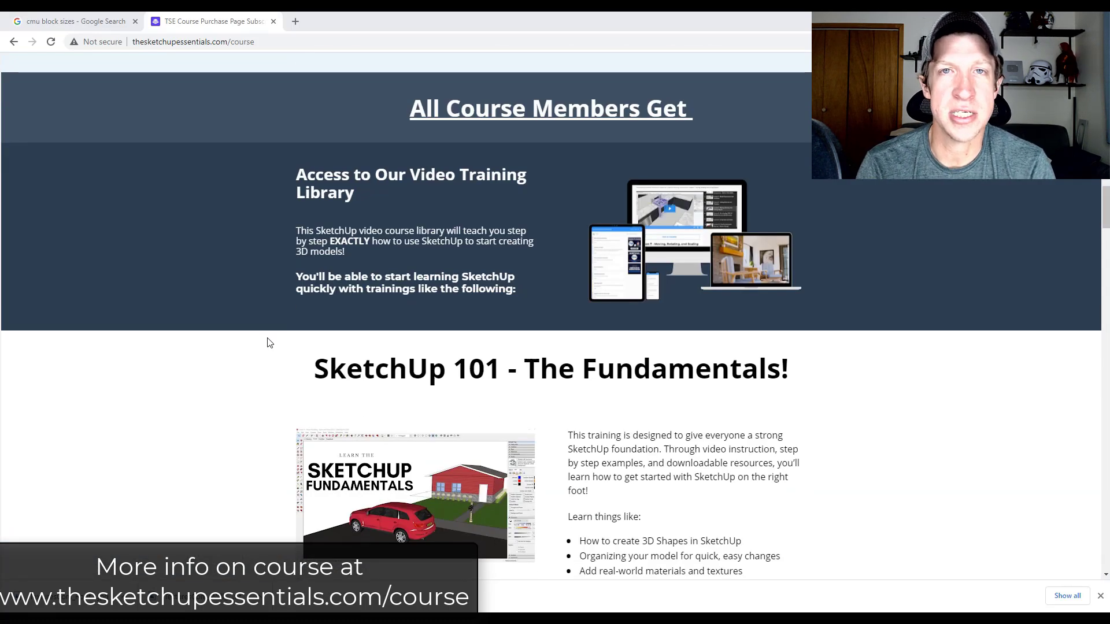
{"action": "scroll", "coordinate": [276, 343], "scroll_direction": "down", "scroll_amount": 4}
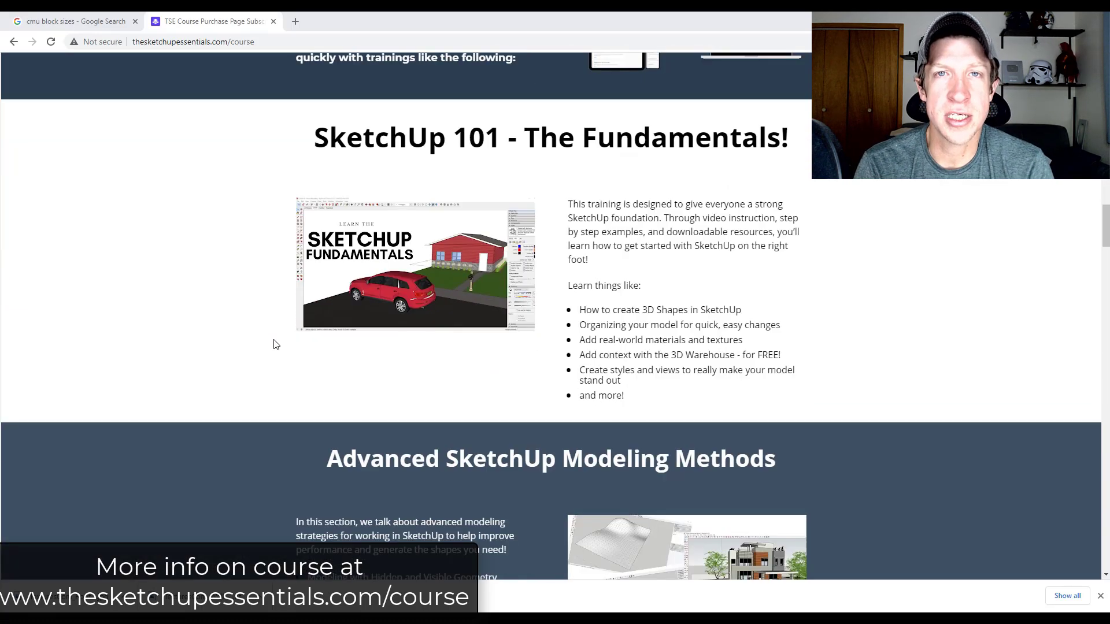
{"action": "scroll", "coordinate": [276, 345], "scroll_direction": "down", "scroll_amount": 6}
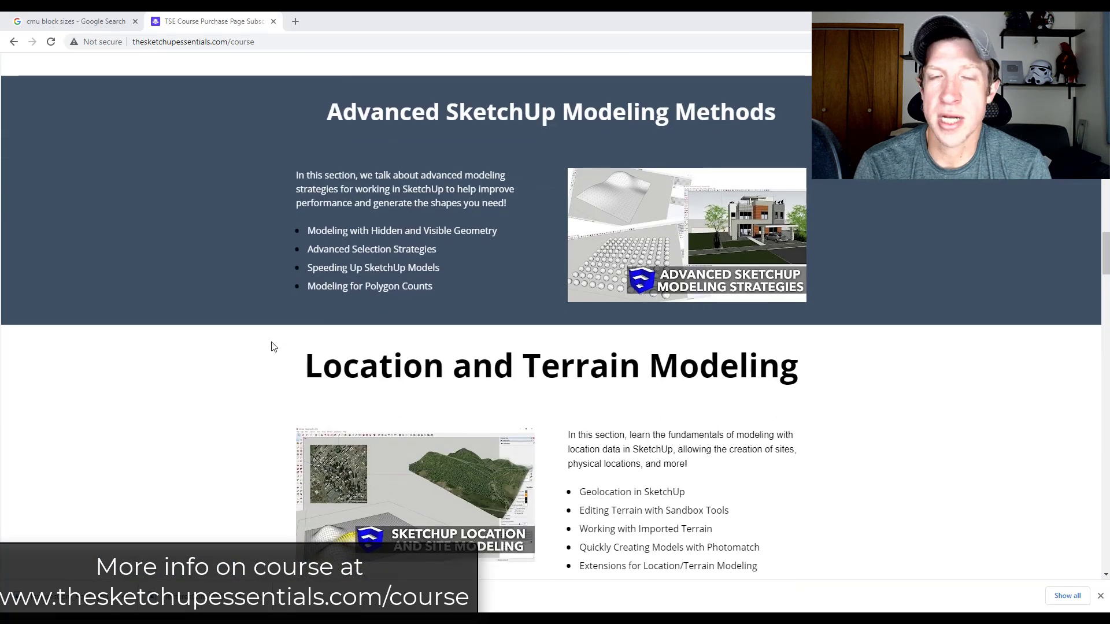
{"action": "scroll", "coordinate": [274, 346], "scroll_direction": "down", "scroll_amount": 4}
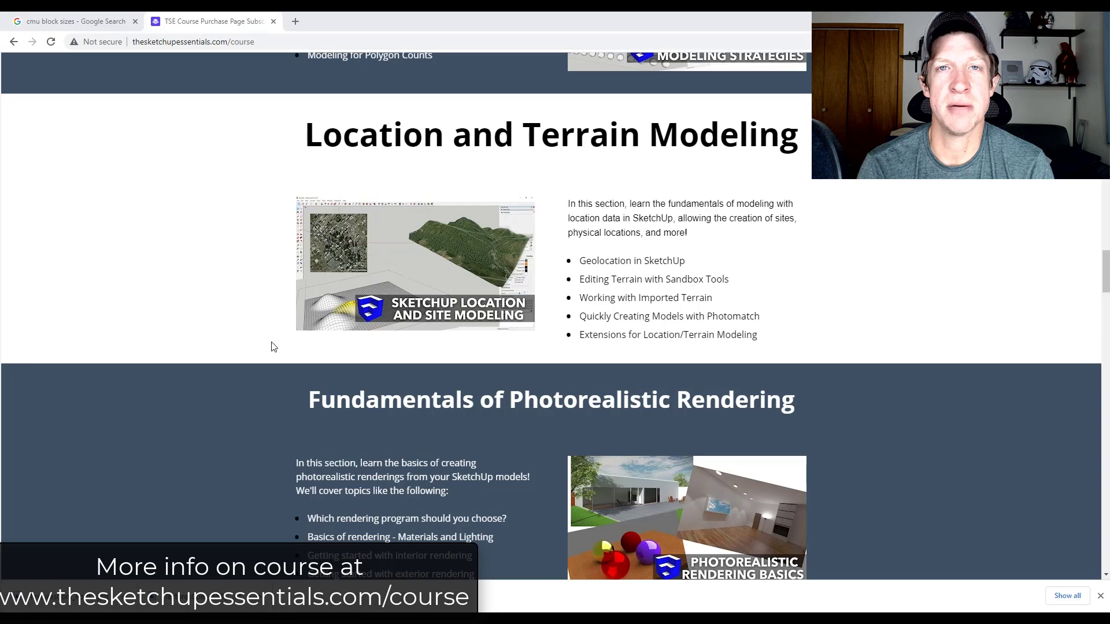
{"action": "scroll", "coordinate": [274, 347], "scroll_direction": "down", "scroll_amount": 5}
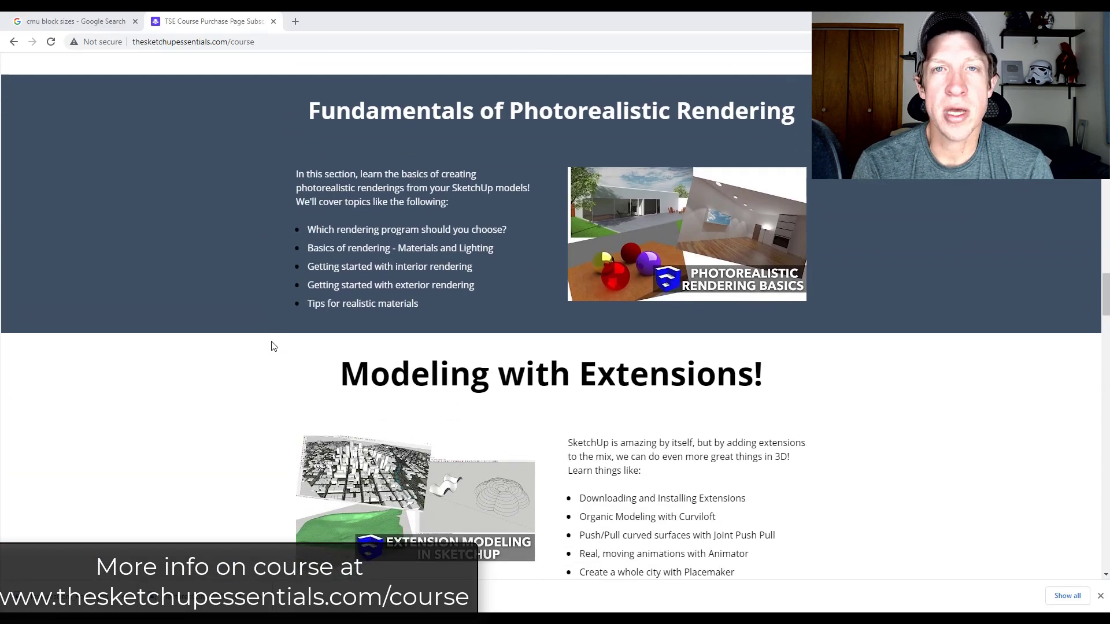
{"action": "scroll", "coordinate": [274, 346], "scroll_direction": "down", "scroll_amount": 4}
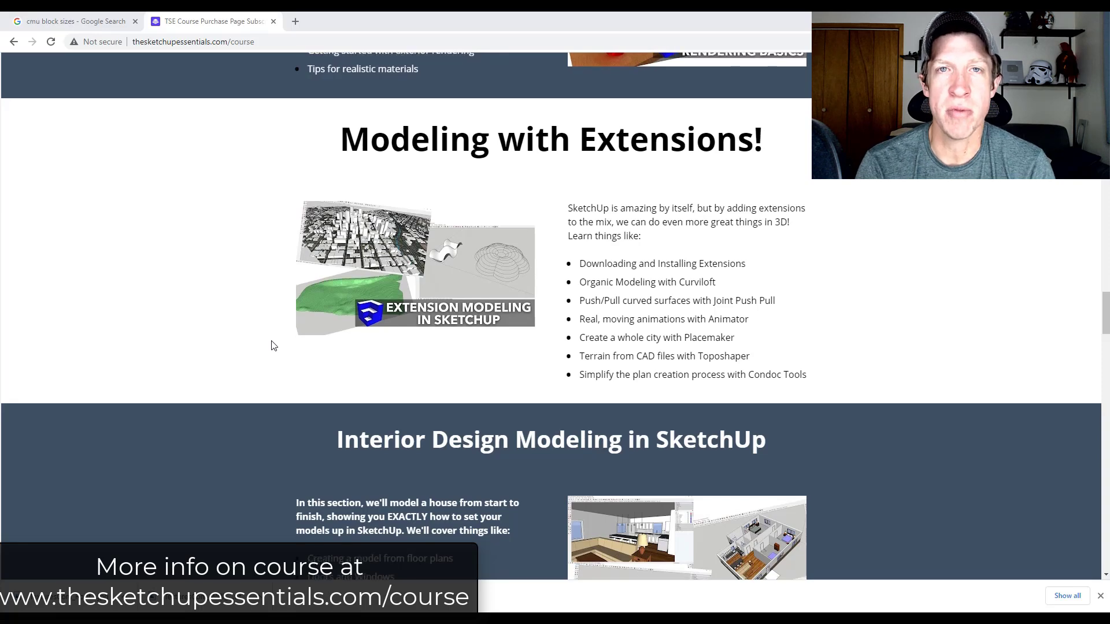
{"action": "scroll", "coordinate": [273, 346], "scroll_direction": "down", "scroll_amount": 5}
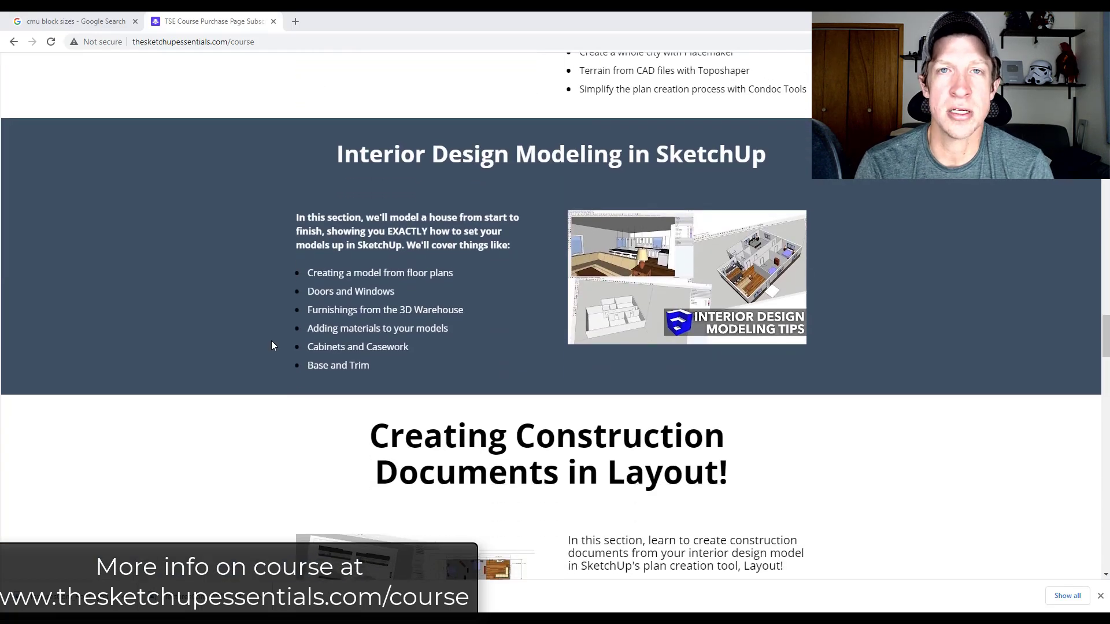
{"action": "scroll", "coordinate": [273, 345], "scroll_direction": "down", "scroll_amount": 5}
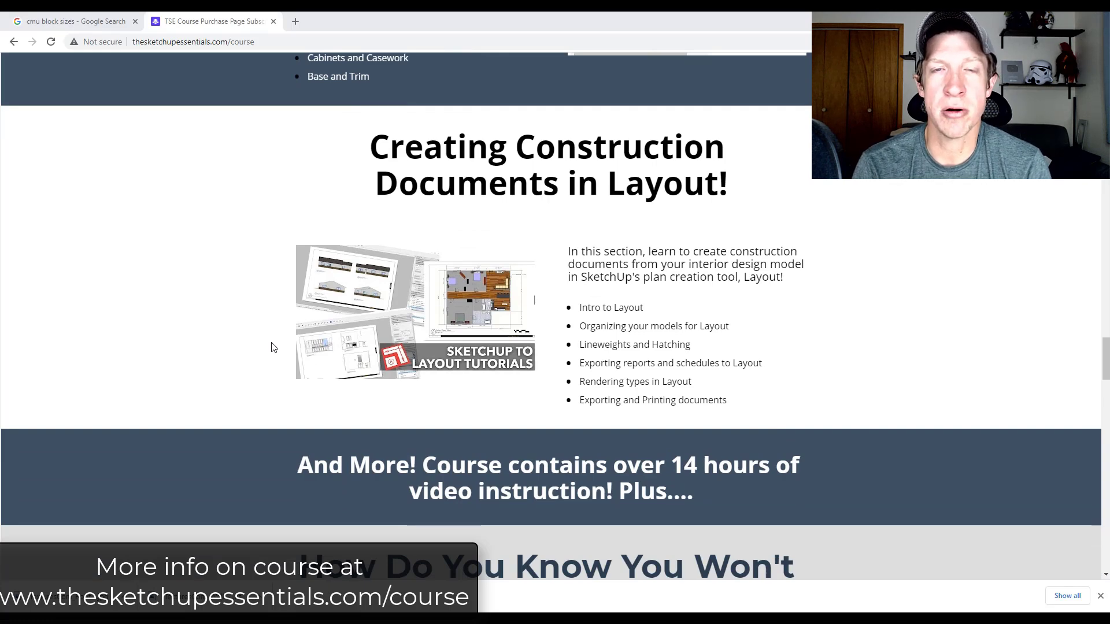
{"action": "scroll", "coordinate": [274, 346], "scroll_direction": "down", "scroll_amount": 7}
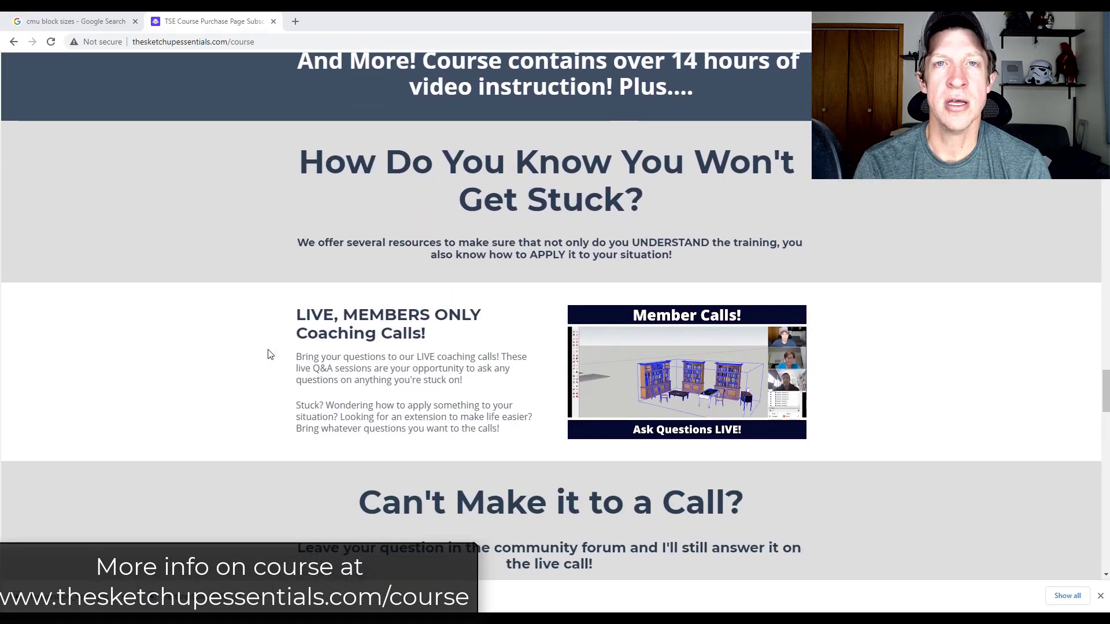
{"action": "scroll", "coordinate": [267, 354], "scroll_direction": "down", "scroll_amount": 6}
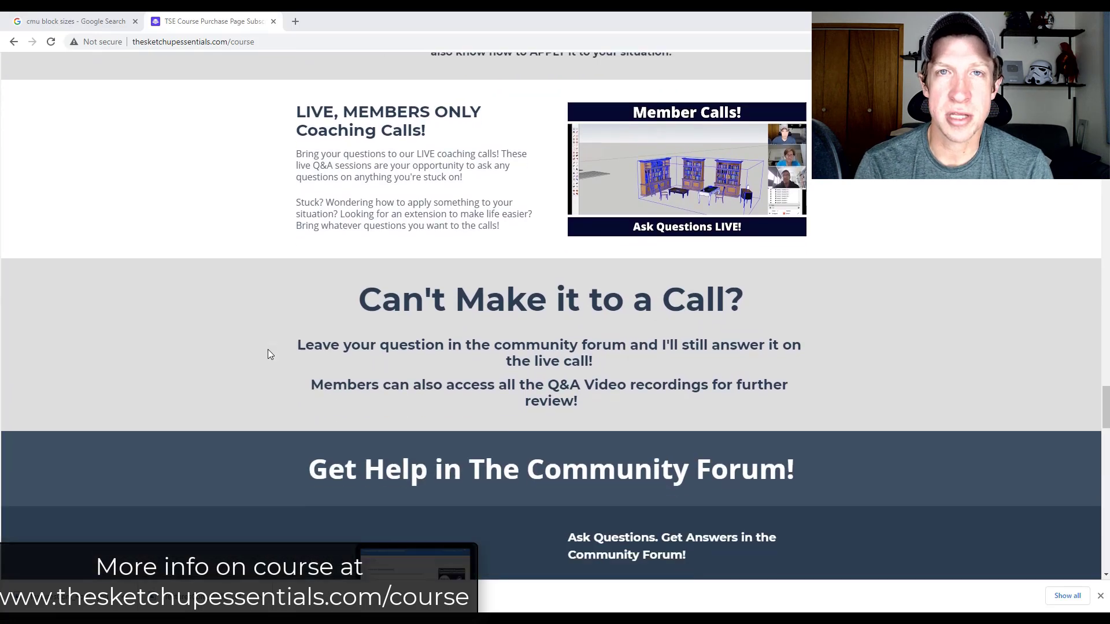
{"action": "scroll", "coordinate": [268, 354], "scroll_direction": "down", "scroll_amount": 6}
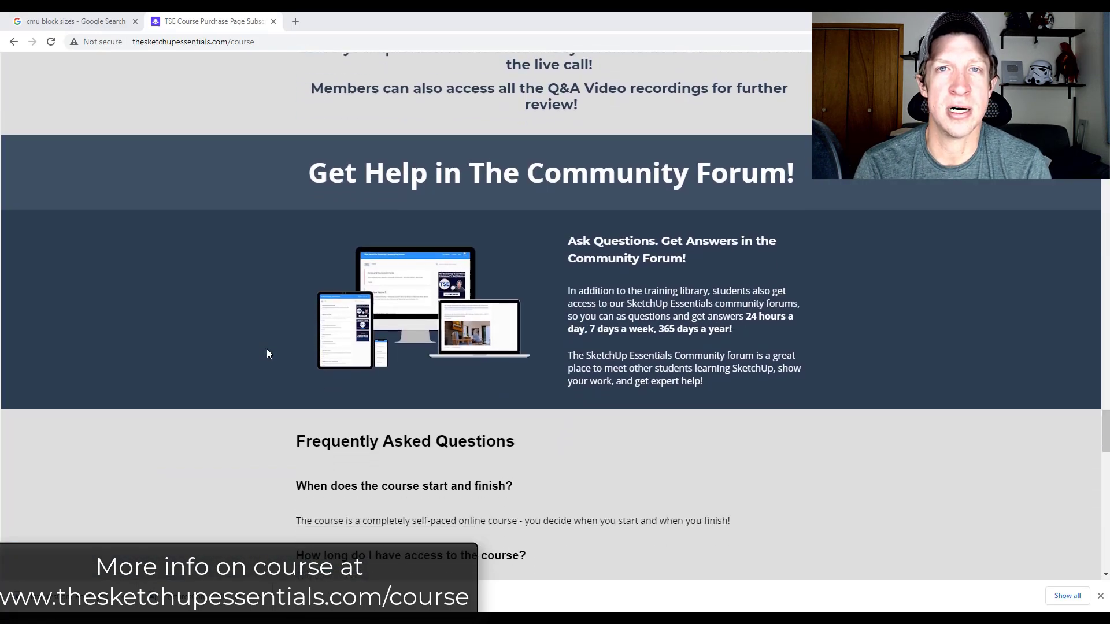
{"action": "scroll", "coordinate": [267, 354], "scroll_direction": "down", "scroll_amount": 1}
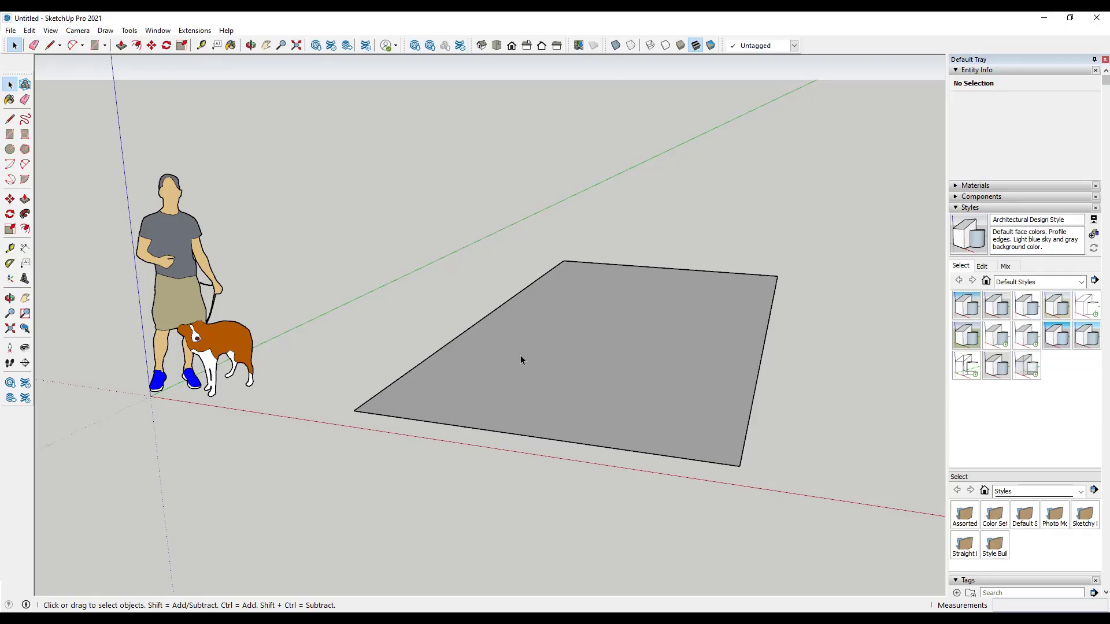
Draw an open, freehand zigzag chain of seven connected edges on the rectangular face with the Line tool
{"action": "middle_click_drag", "start_coordinate": [520, 354], "coordinate": [539, 353]}
{"action": "key", "text": "l"}
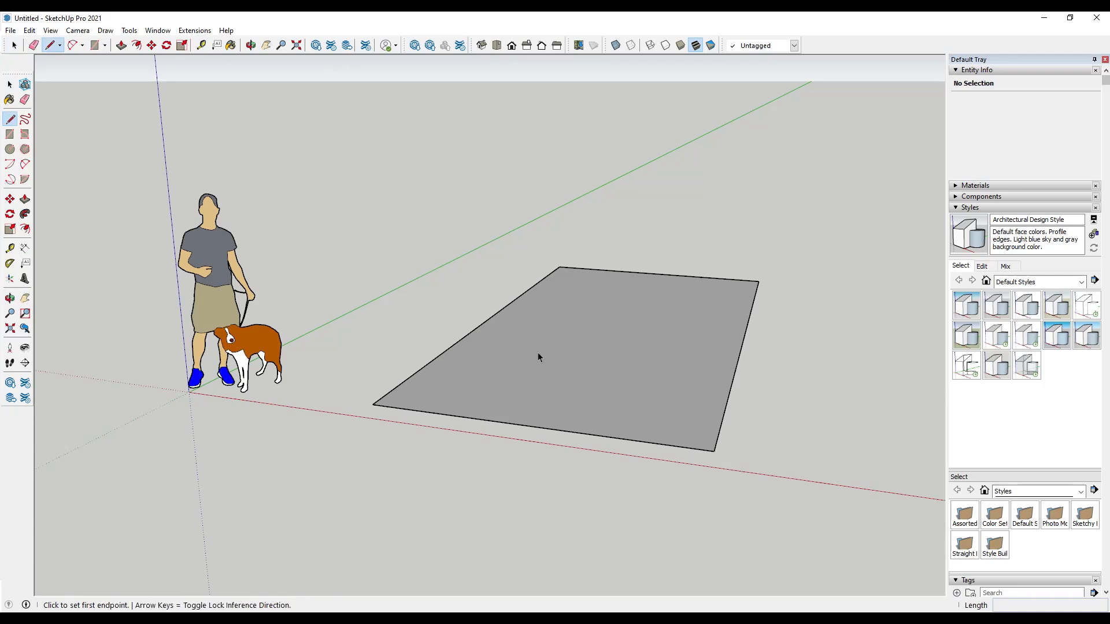
{"action": "left_click", "coordinate": [520, 357]}
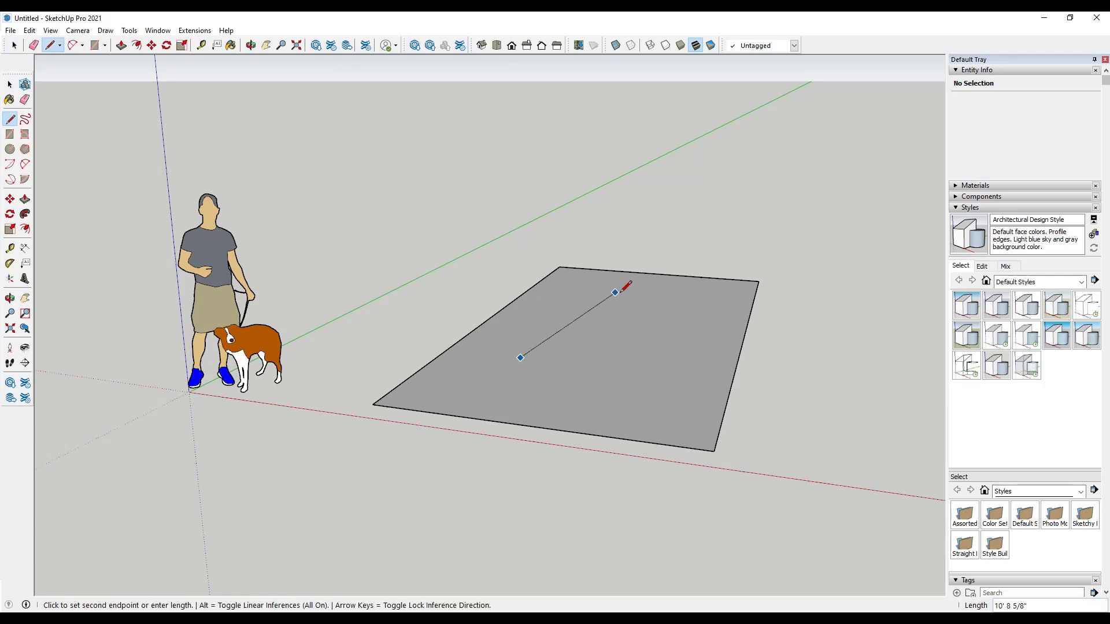
{"action": "left_click", "coordinate": [573, 340]}
{"action": "scroll", "coordinate": [583, 319], "scroll_direction": "up", "scroll_amount": 3}
{"action": "left_click", "coordinate": [562, 316]}
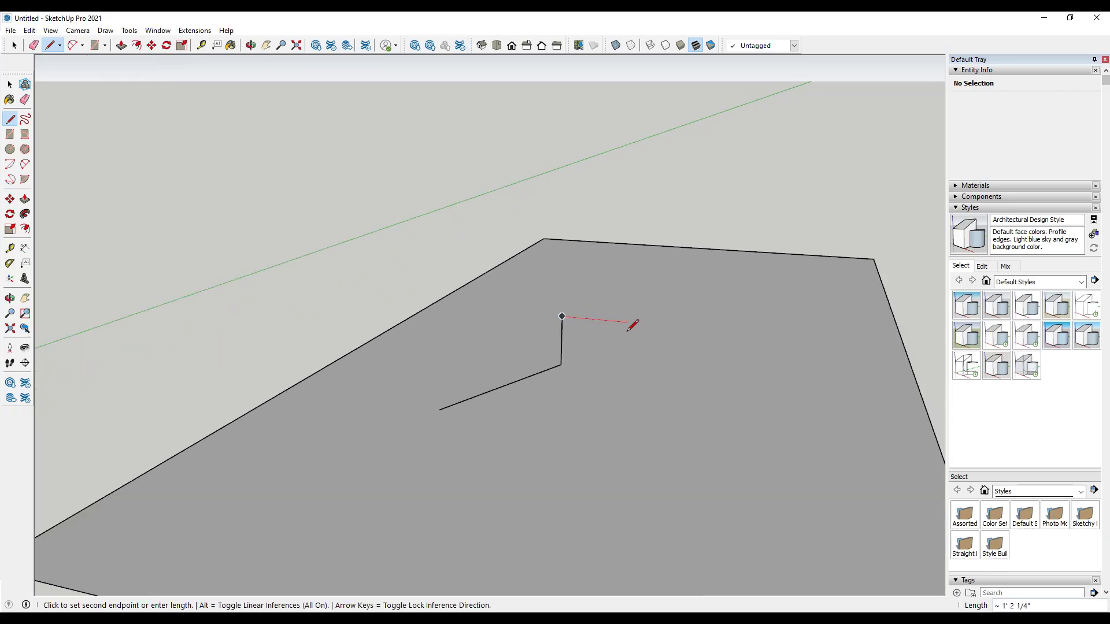
{"action": "left_click", "coordinate": [665, 326]}
{"action": "left_click", "coordinate": [725, 289]}
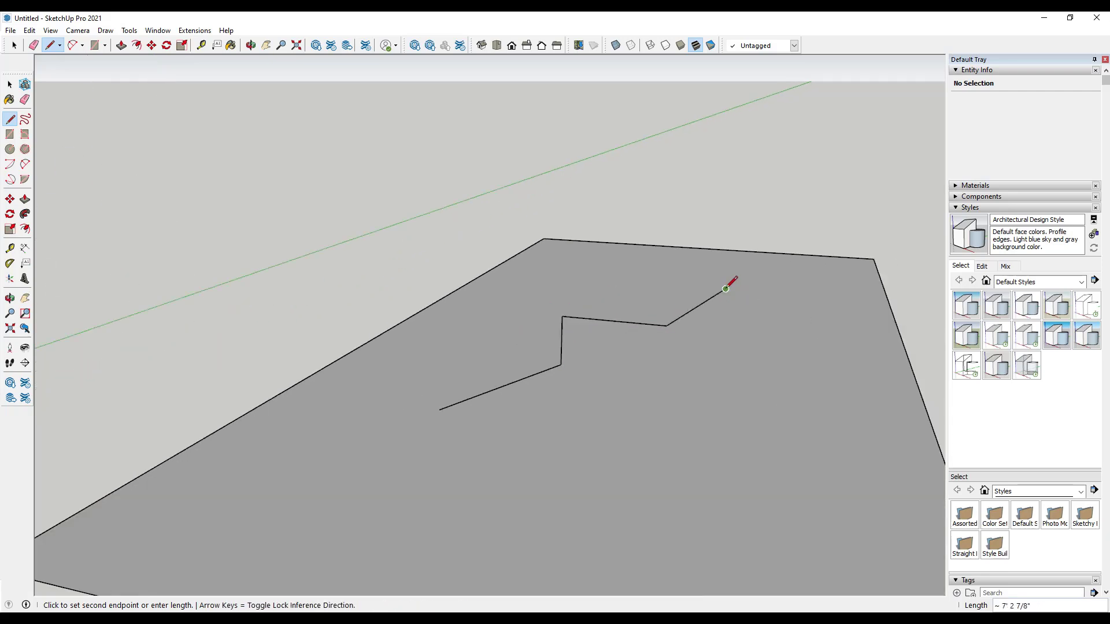
{"action": "left_click", "coordinate": [808, 365]}
{"action": "left_click", "coordinate": [760, 434]}
{"action": "left_click", "coordinate": [817, 478]}
{"action": "key", "text": "space"}
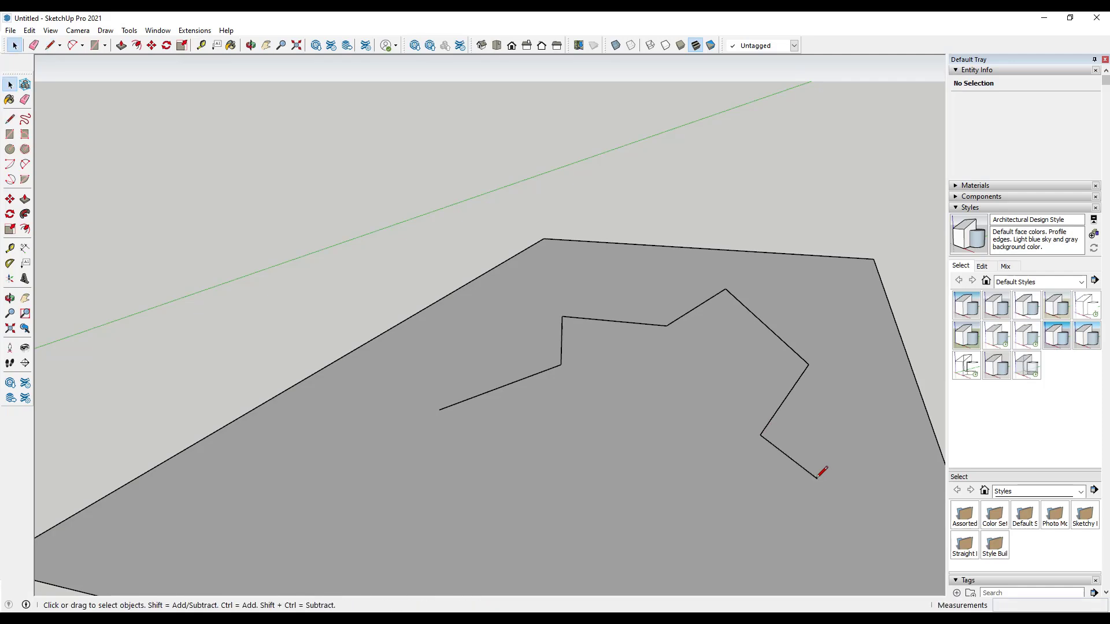
{"action": "mouse_move", "coordinate": [817, 478]}
{"action": "middle_mouse_down"}
{"action": "mouse_move", "coordinate": [805, 486]}
{"action": "mouse_move", "coordinate": [775, 408]}
{"action": "mouse_move", "coordinate": [624, 379]}
{"action": "mouse_move", "coordinate": [692, 451]}
{"action": "mouse_move", "coordinate": [753, 471]}
{"action": "mouse_move", "coordinate": [752, 450]}
{"action": "middle_mouse_up"}
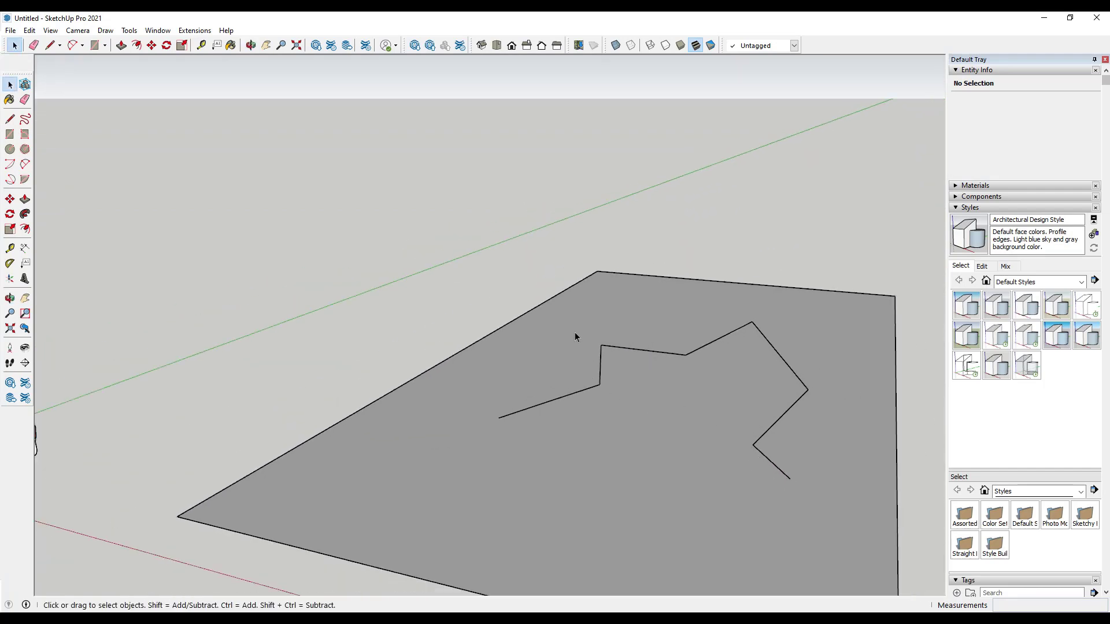
Select the zigzag's edges and the surrounding face in turn to check whether the open chain divides the face
{"action": "middle_click_drag", "start_coordinate": [559, 328], "coordinate": [536, 255]}
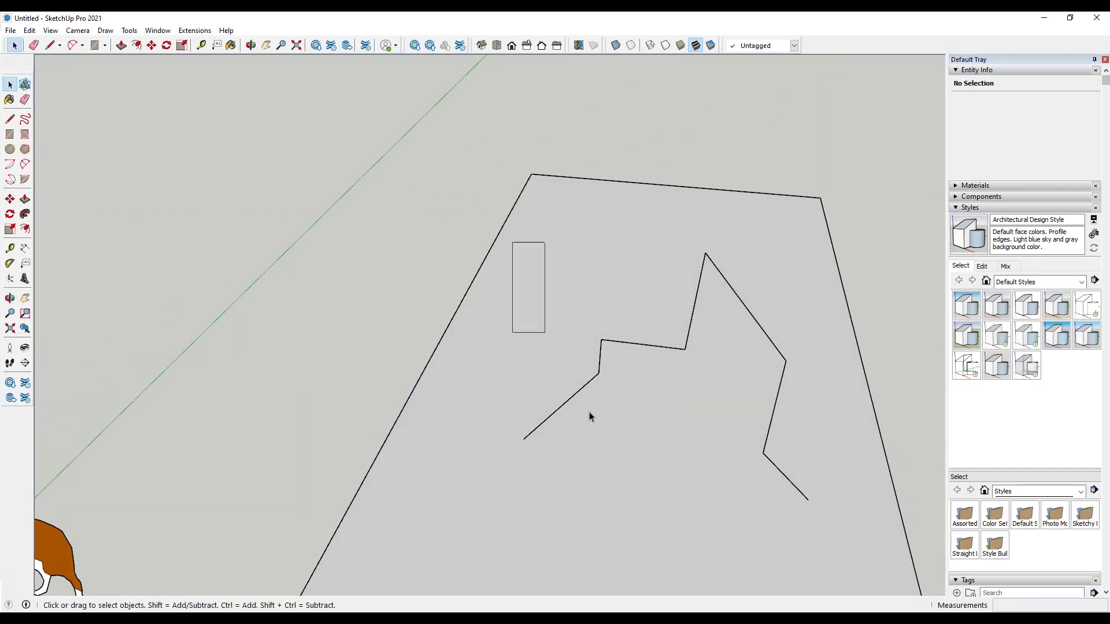
{"action": "left_click_drag", "start_coordinate": [588, 411], "coordinate": [817, 523]}
{"action": "left_click", "coordinate": [651, 389]}
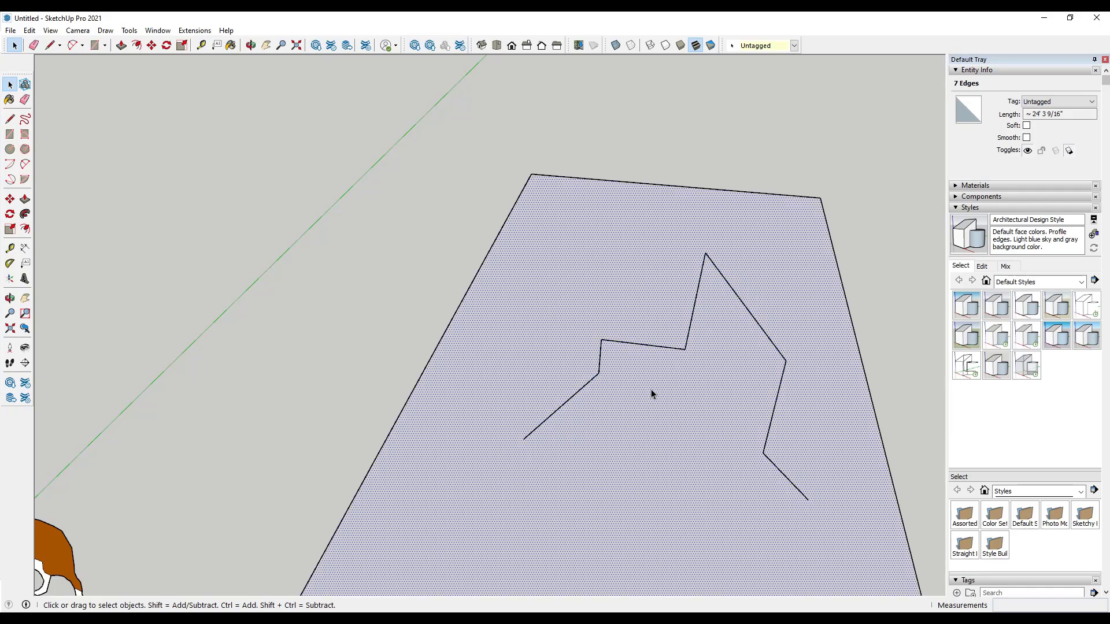
Close the zigzag chain by drawing a line from its last endpoint back to its first endpoint
{"action": "key", "text": "l"}
{"action": "left_click", "coordinate": [808, 499]}
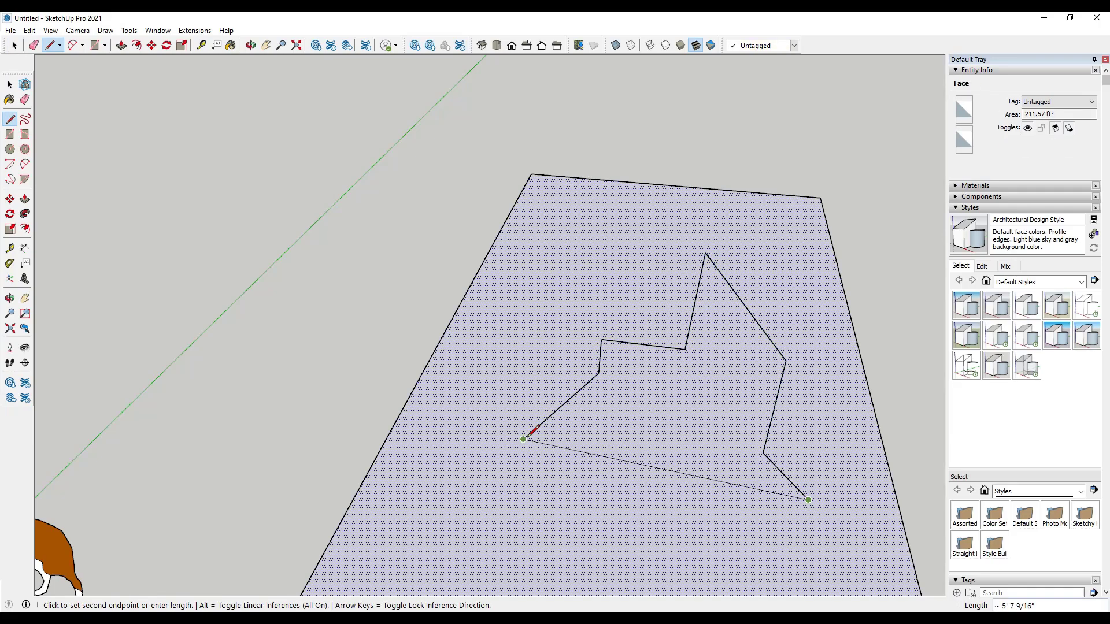
{"action": "left_click", "coordinate": [523, 439]}
{"action": "key", "text": "space"}
Select the closed zigzag's edges and delete them from the rectangular face
{"action": "middle_click_drag", "start_coordinate": [700, 477], "coordinate": [710, 367]}
{"action": "scroll", "coordinate": [710, 367], "scroll_direction": "down", "scroll_amount": 5}
{"action": "middle_click_drag", "start_coordinate": [558, 332], "coordinate": [583, 327]}
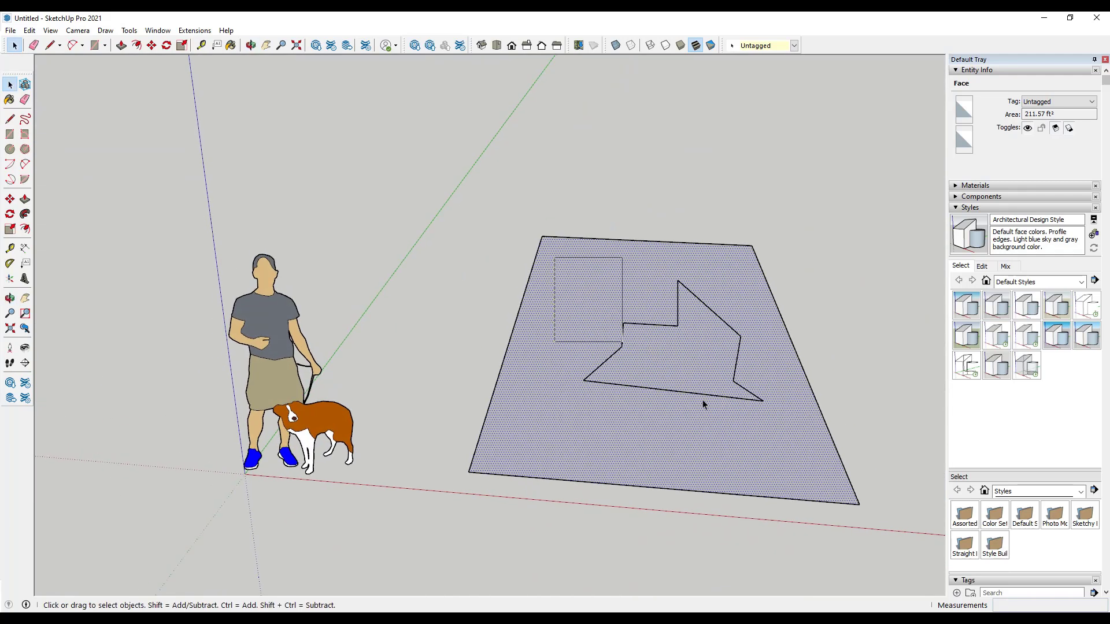
{"action": "left_click_drag", "start_coordinate": [703, 400], "coordinate": [776, 421]}
{"action": "key", "text": "Delete"}
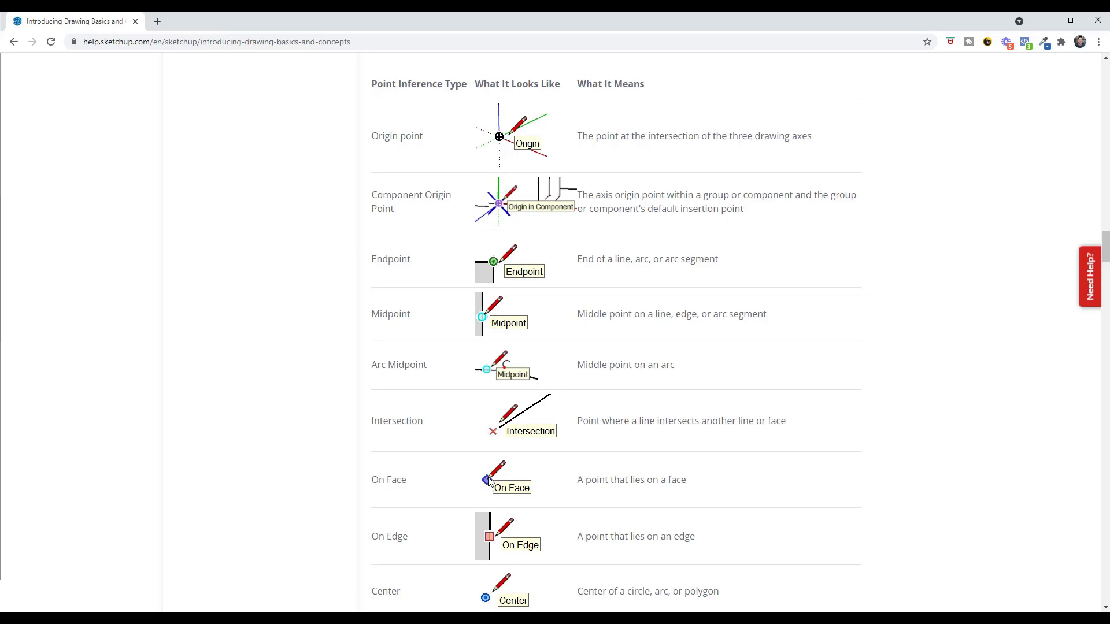
Switch back to SketchUp and draw a stepped chain of four edges alternating along the red and green axes near the rectangle's far corner
{"action": "left_click", "coordinate": [1043, 21]}
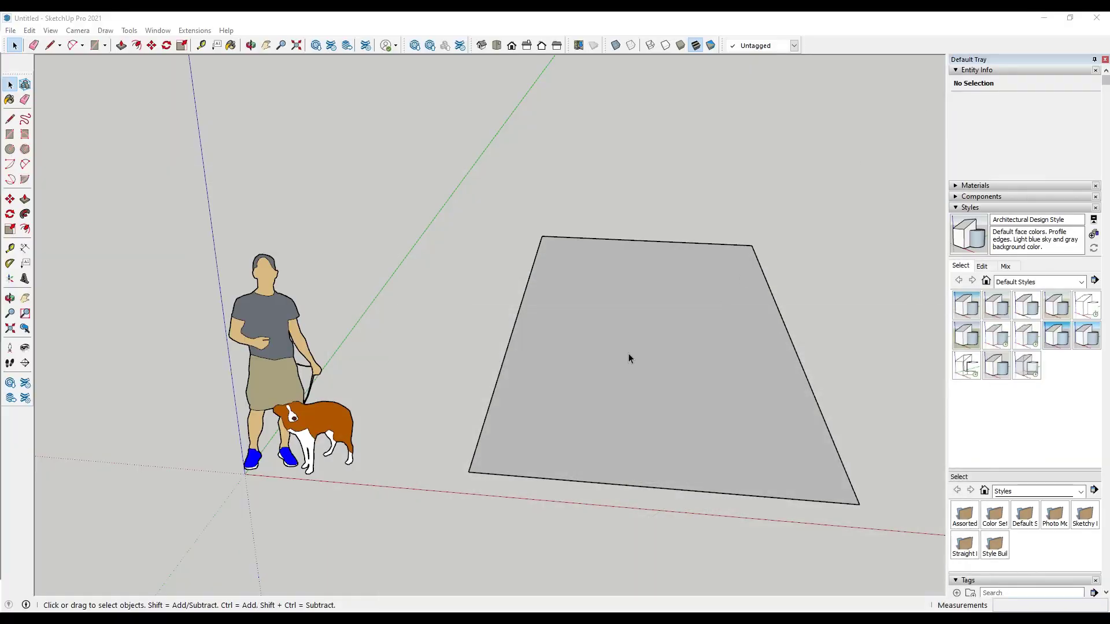
{"action": "middle_click_drag", "start_coordinate": [619, 371], "coordinate": [580, 359]}
{"action": "key", "text": "l"}
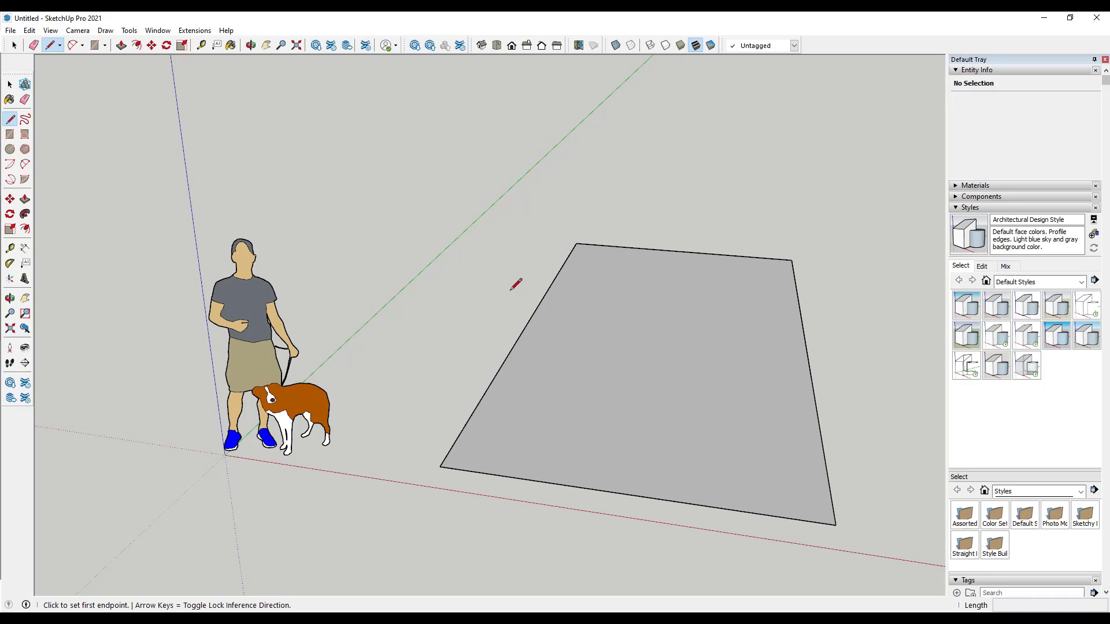
{"action": "left_click", "coordinate": [581, 276]}
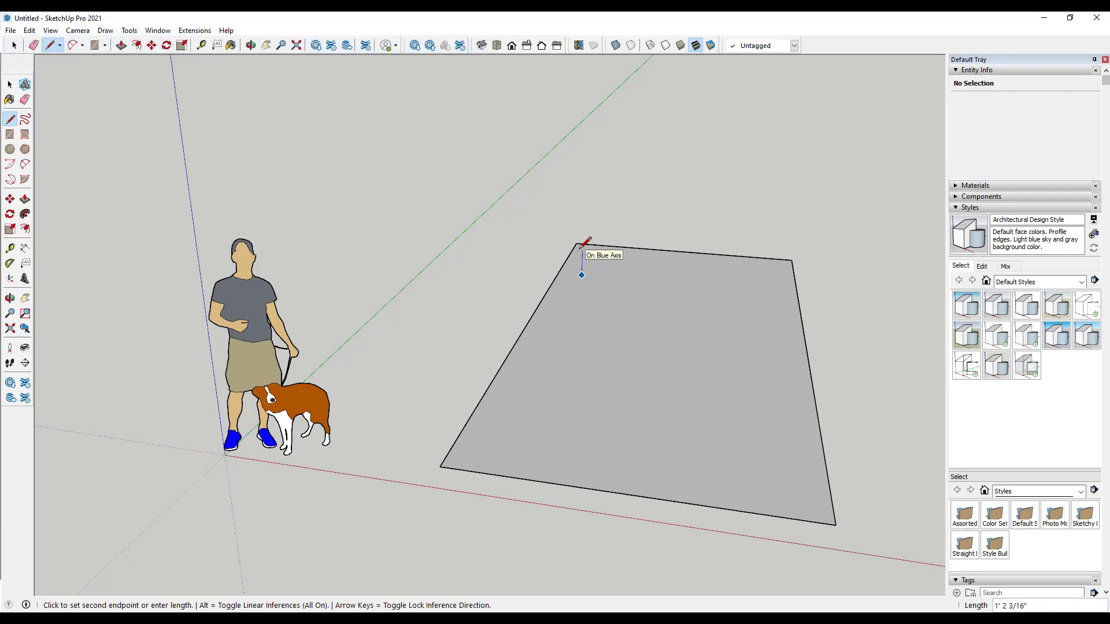
{"action": "left_click", "coordinate": [605, 278]}
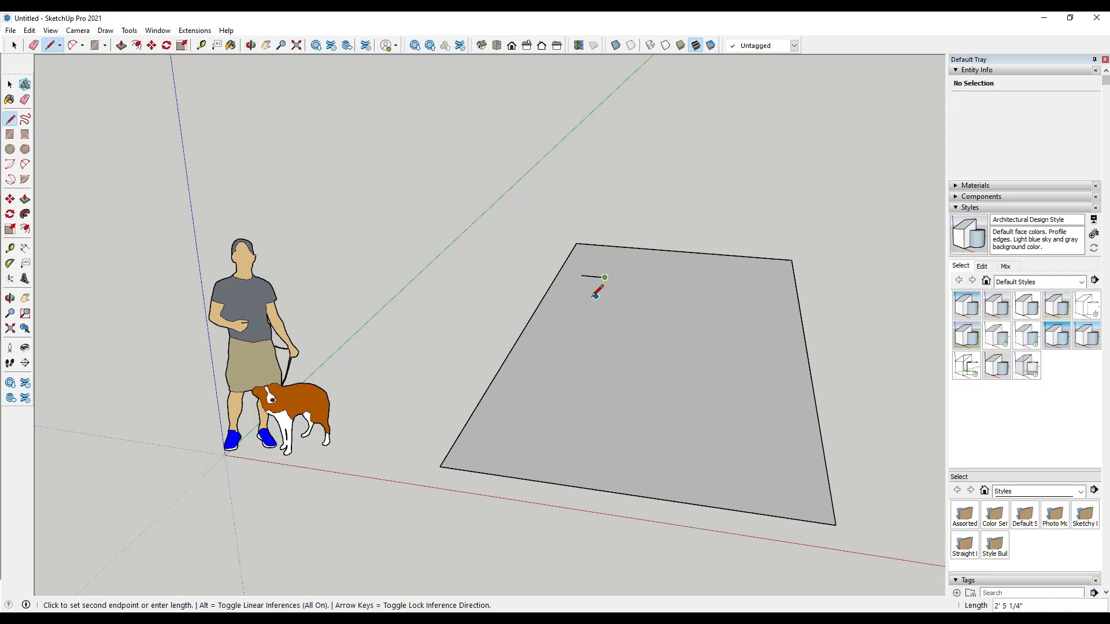
{"action": "left_click", "coordinate": [593, 304]}
{"action": "left_click", "coordinate": [616, 306]}
{"action": "left_click", "coordinate": [606, 331]}
Try extending the stepped chain with an edge along the blue axis and a second edge from its end, and undo both
{"action": "scroll", "coordinate": [603, 319], "scroll_direction": "up", "scroll_amount": 2}
{"action": "scroll", "coordinate": [603, 320], "scroll_direction": "up", "scroll_amount": 2}
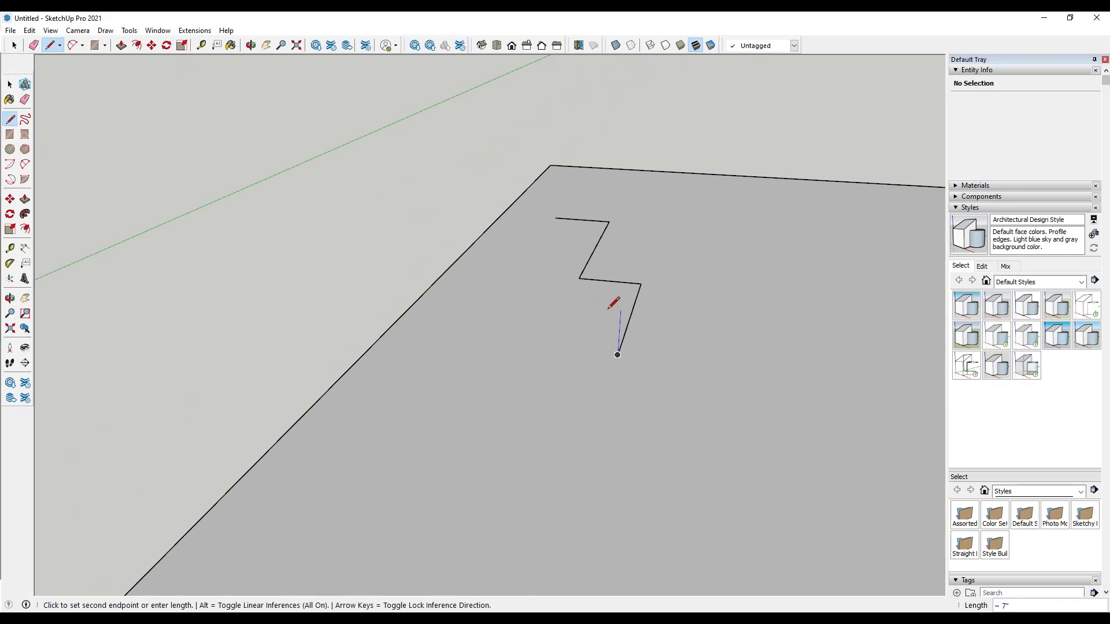
{"action": "left_click", "coordinate": [620, 311]}
{"action": "left_click", "coordinate": [549, 343]}
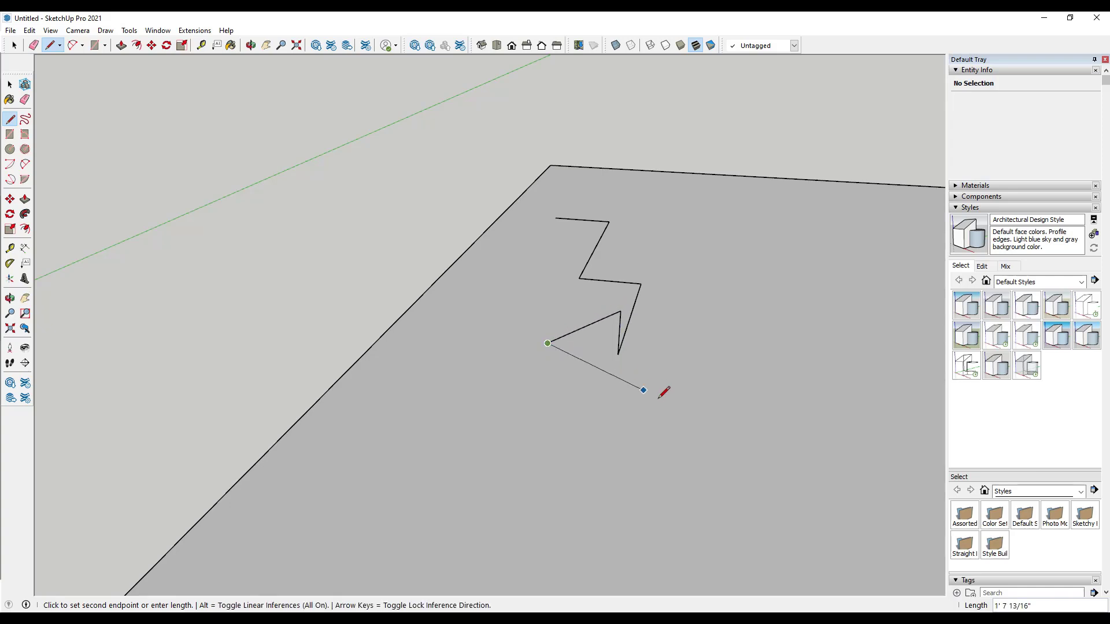
{"action": "mouse_move", "coordinate": [645, 389]}
{"action": "middle_mouse_down"}
{"action": "mouse_move", "coordinate": [612, 341]}
{"action": "mouse_move", "coordinate": [502, 313]}
{"action": "mouse_move", "coordinate": [455, 283]}
{"action": "mouse_move", "coordinate": [536, 339]}
{"action": "mouse_move", "coordinate": [560, 389]}
{"action": "mouse_move", "coordinate": [674, 446]}
{"action": "middle_mouse_up"}
{"action": "key", "text": "ctrl+z"}
{"action": "key", "text": "ctrl+z"}
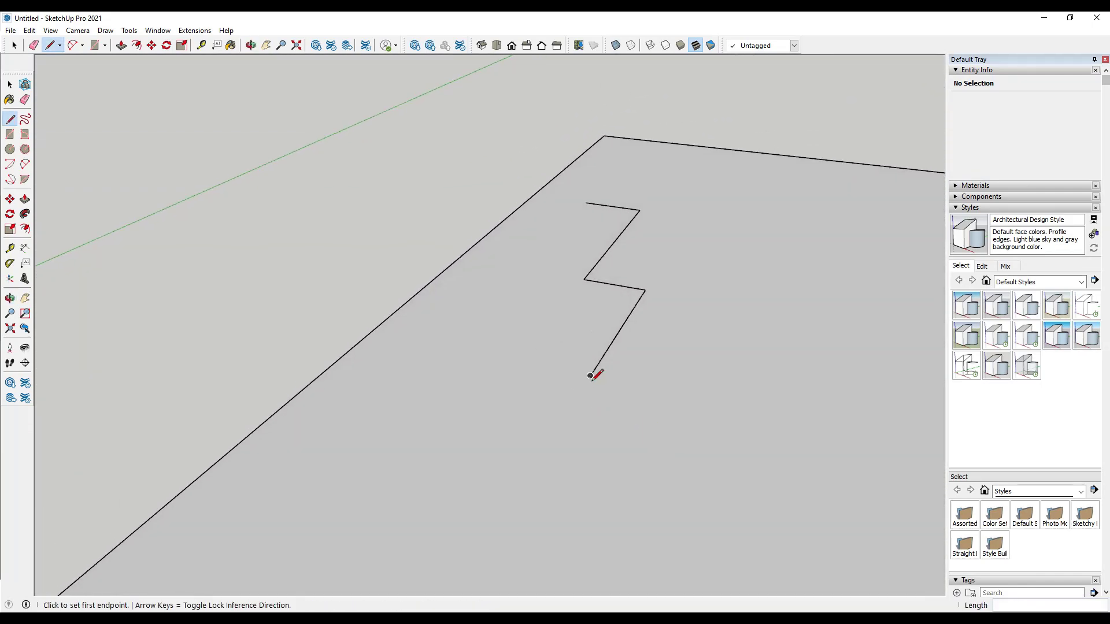
Continue the stepped chain from its last endpoint with one edge along the red axis toward the rectangle's long side, and end the line
{"action": "middle_click_drag", "start_coordinate": [590, 376], "coordinate": [629, 414]}
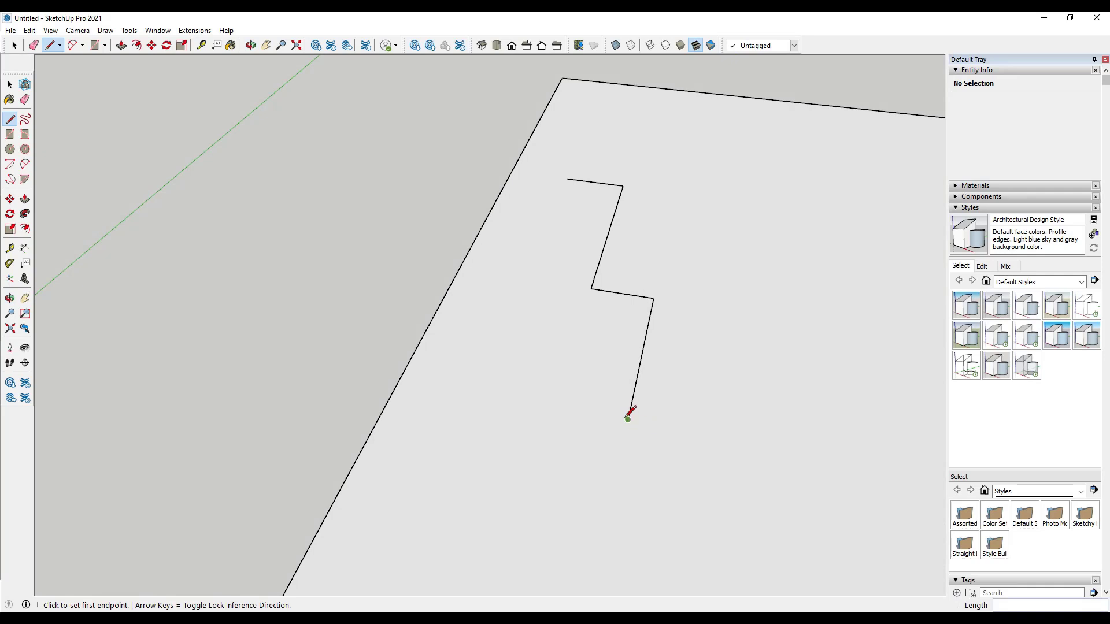
{"action": "left_click", "coordinate": [628, 418]}
{"action": "left_click", "coordinate": [508, 397]}
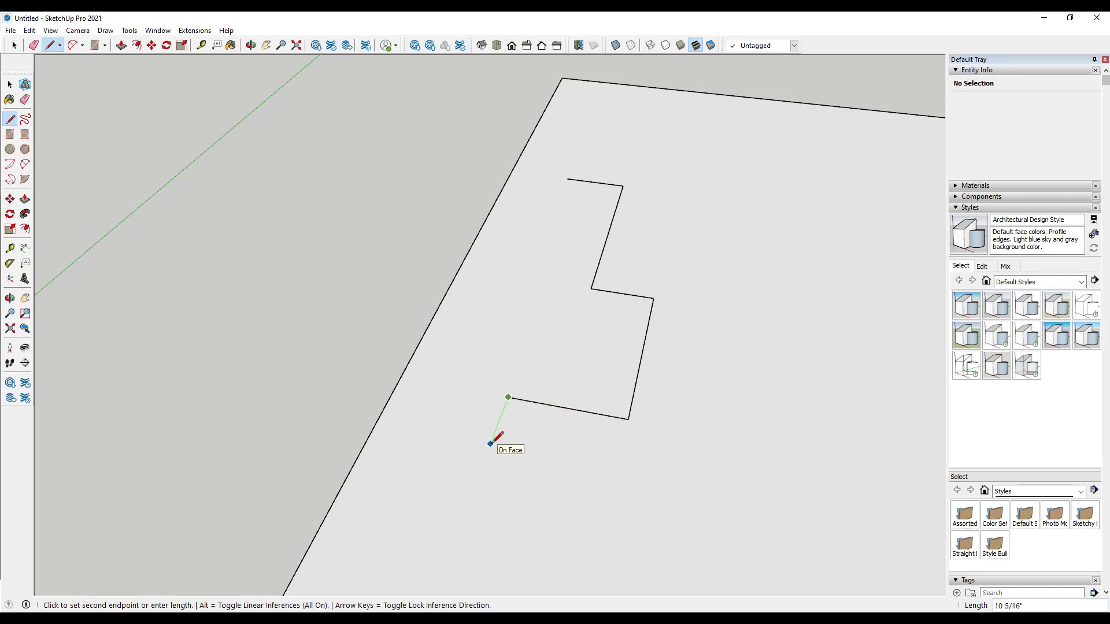
{"action": "key", "text": "space"}
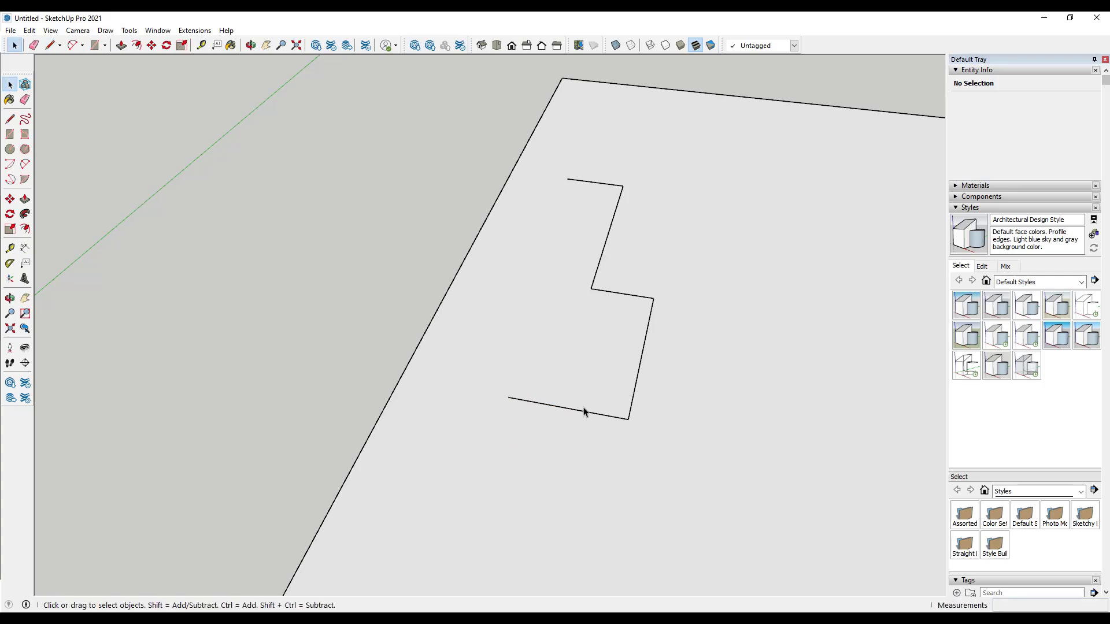
Draw a two-point arc on the rectangular face beside the stepped chain's free end, with a bulge of about 11 1/4"
{"action": "scroll", "coordinate": [609, 370], "scroll_direction": "down", "scroll_amount": 3}
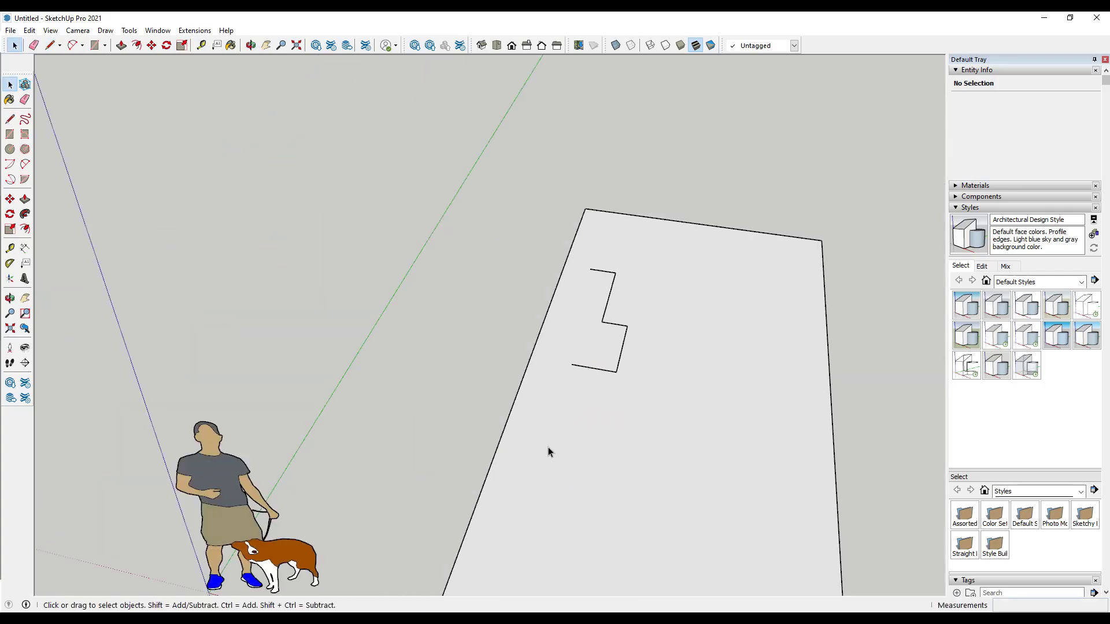
{"action": "scroll", "coordinate": [549, 400], "scroll_direction": "up", "scroll_amount": 4}
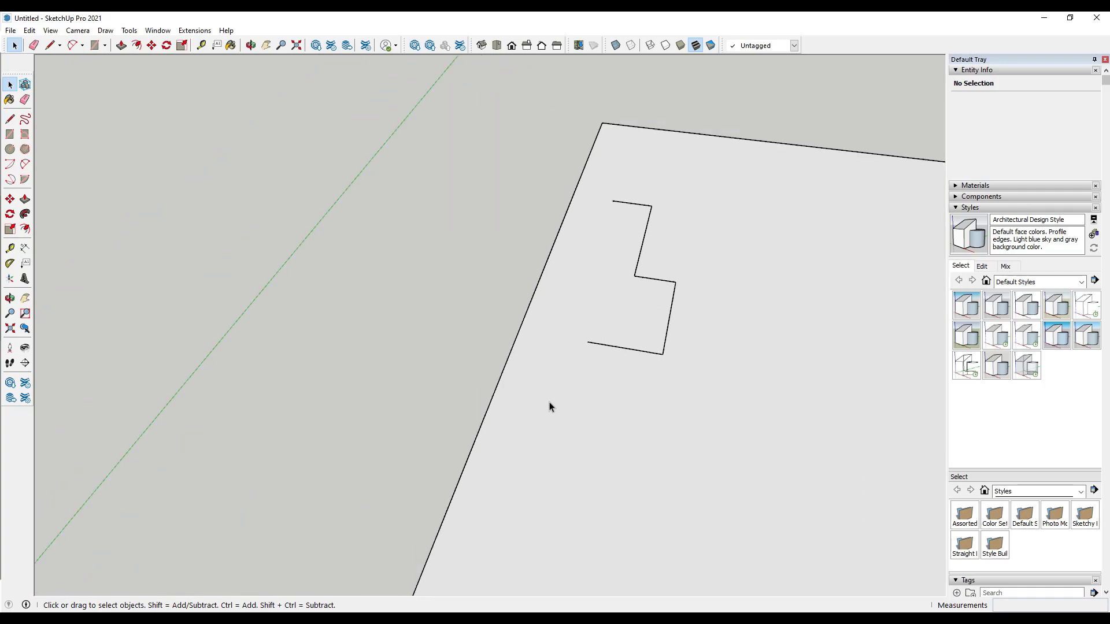
{"action": "scroll", "coordinate": [547, 411], "scroll_direction": "down", "scroll_amount": 1}
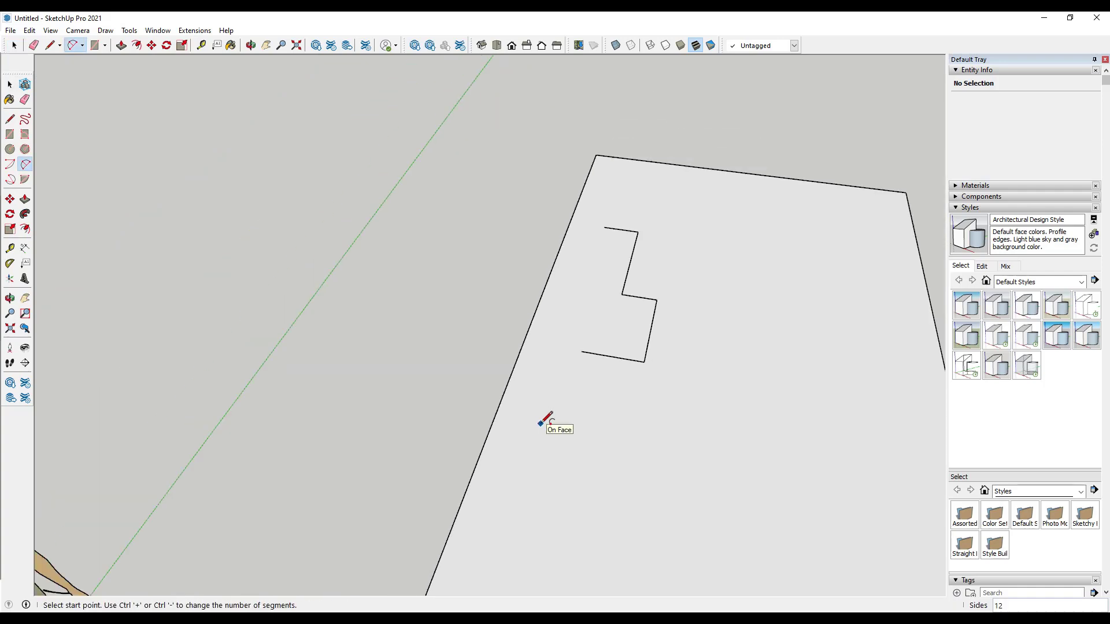
{"action": "left_click", "coordinate": [541, 424]}
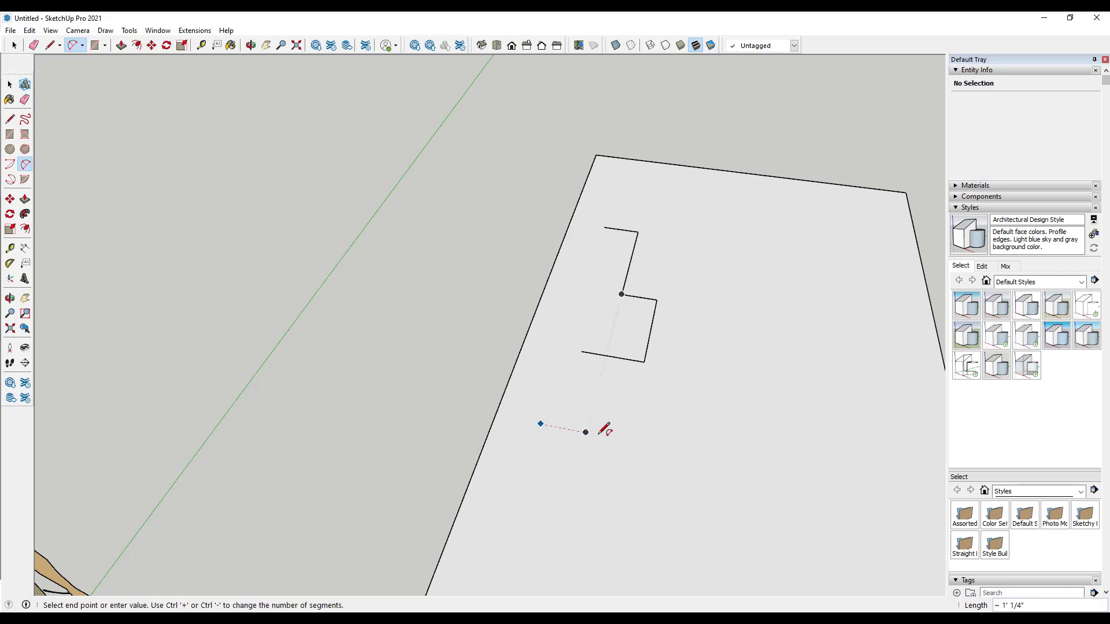
{"action": "left_click", "coordinate": [653, 446]}
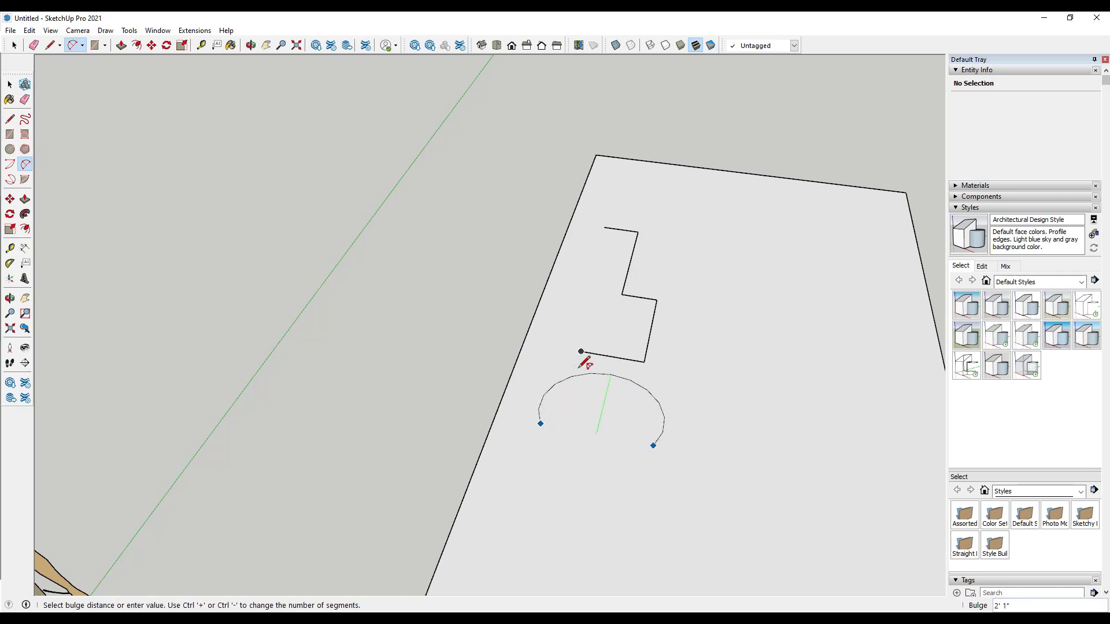
{"action": "middle_click_drag", "start_coordinate": [614, 416], "coordinate": [572, 368]}
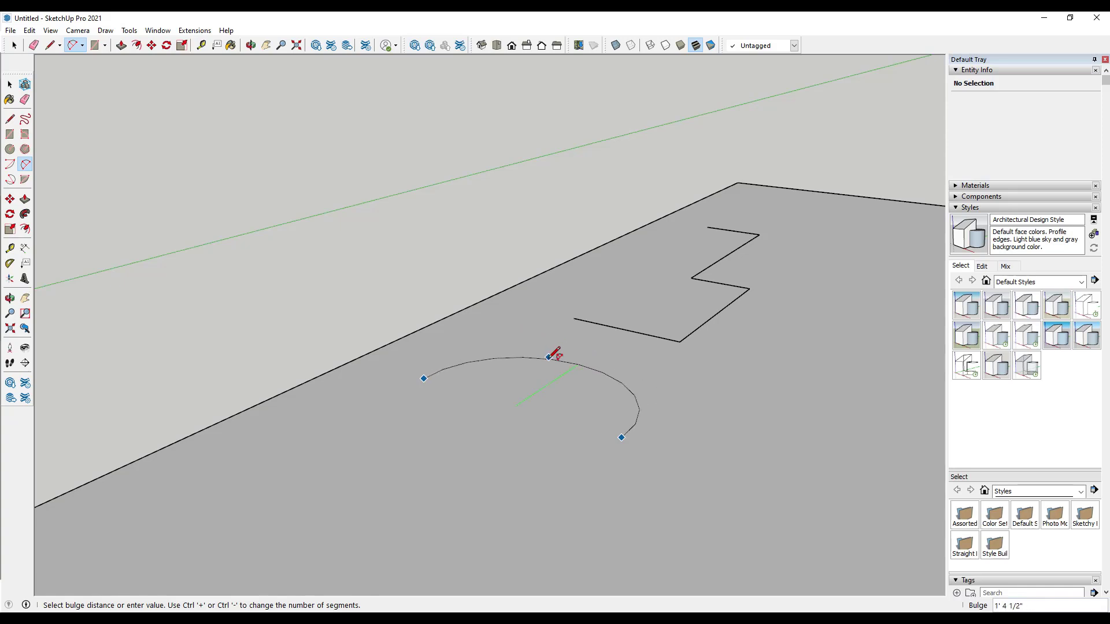
{"action": "left_click", "coordinate": [596, 385]}
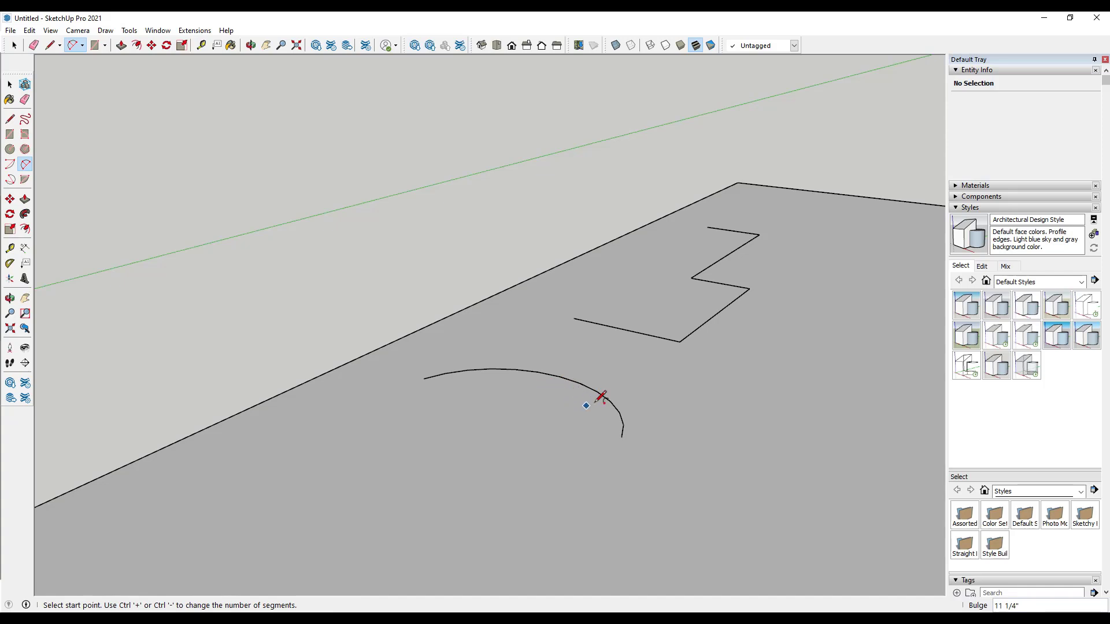
{"action": "scroll", "coordinate": [633, 335], "scroll_direction": "down", "scroll_amount": 2}
{"action": "middle_click_drag", "start_coordinate": [525, 317], "coordinate": [713, 406]}
{"action": "scroll", "coordinate": [664, 419], "scroll_direction": "down", "scroll_amount": 3}
{"action": "key", "text": "space"}
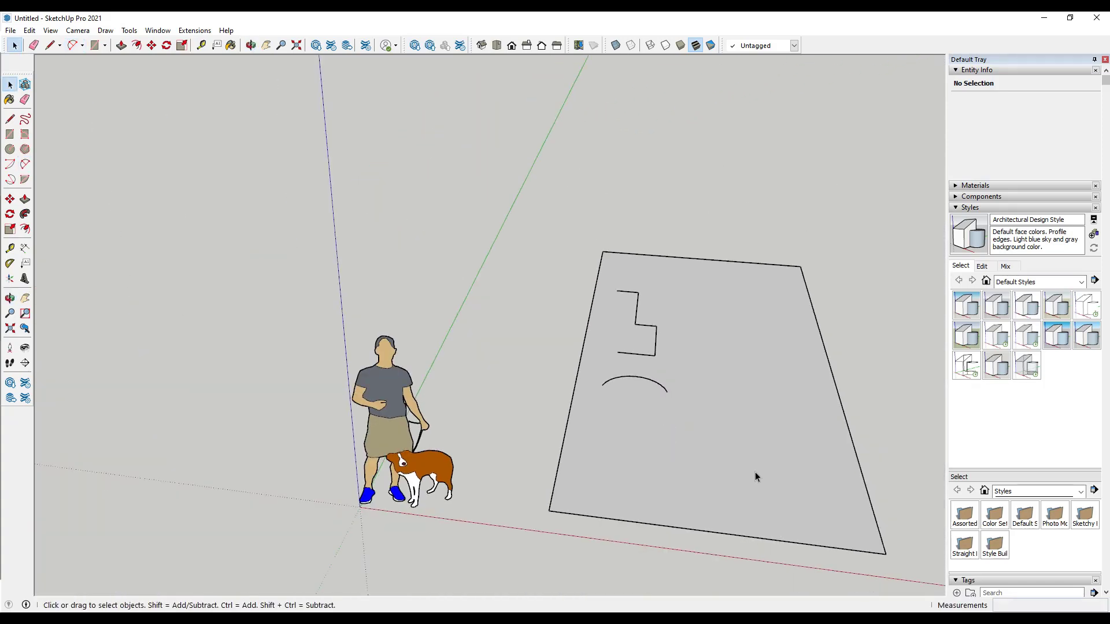
Start a new line chain on the face near the rectangle's near short side, with one edge along red and one along green
{"action": "scroll", "coordinate": [742, 472], "scroll_direction": "up", "scroll_amount": 2}
{"action": "middle_click_drag", "start_coordinate": [730, 465], "coordinate": [557, 377]}
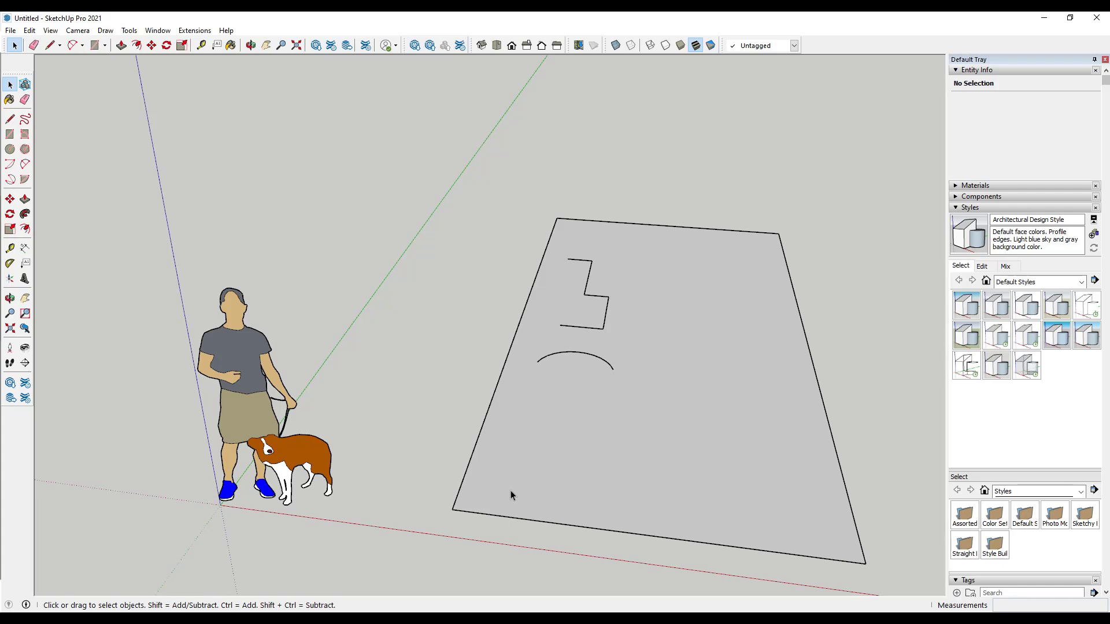
{"action": "key", "text": "l"}
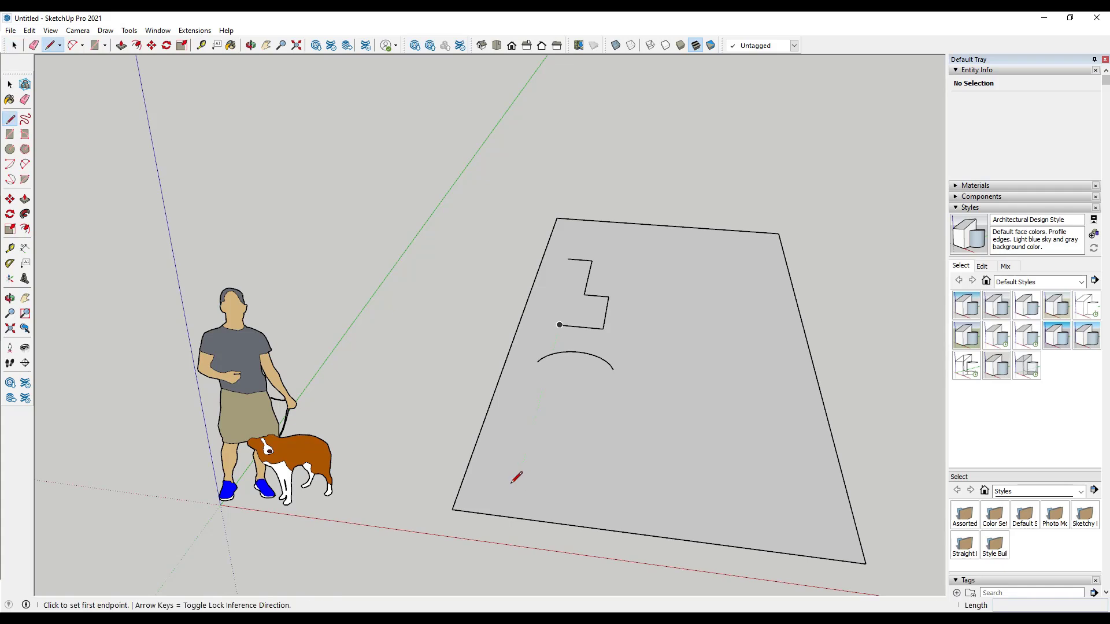
{"action": "scroll", "coordinate": [517, 480], "scroll_direction": "up", "scroll_amount": 1}
{"action": "scroll", "coordinate": [517, 479], "scroll_direction": "up", "scroll_amount": 1}
{"action": "left_click", "coordinate": [522, 483]}
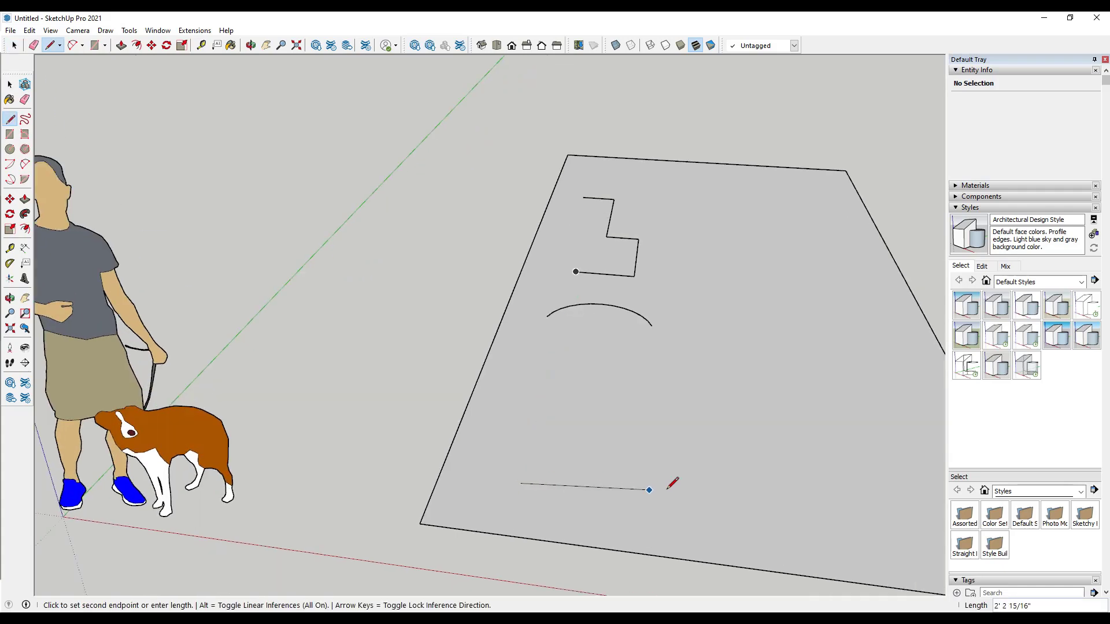
{"action": "left_click", "coordinate": [722, 508]}
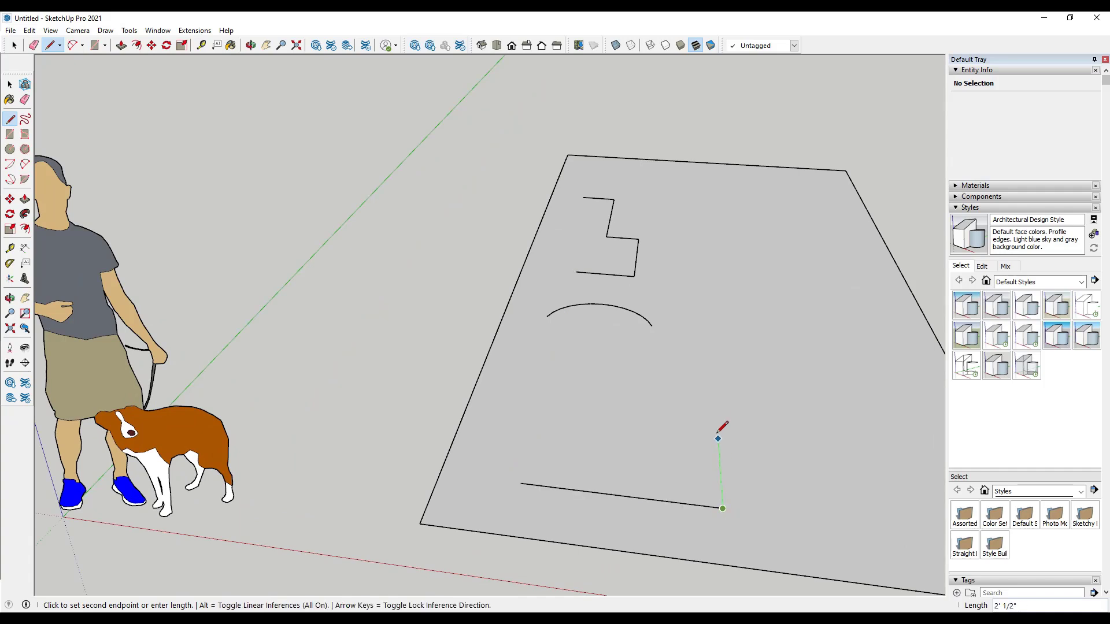
{"action": "left_click", "coordinate": [715, 402]}
Continue the new chain with an edge whose direction is locked to the red axis
{"action": "middle_click_drag", "start_coordinate": [850, 404], "coordinate": [582, 433]}
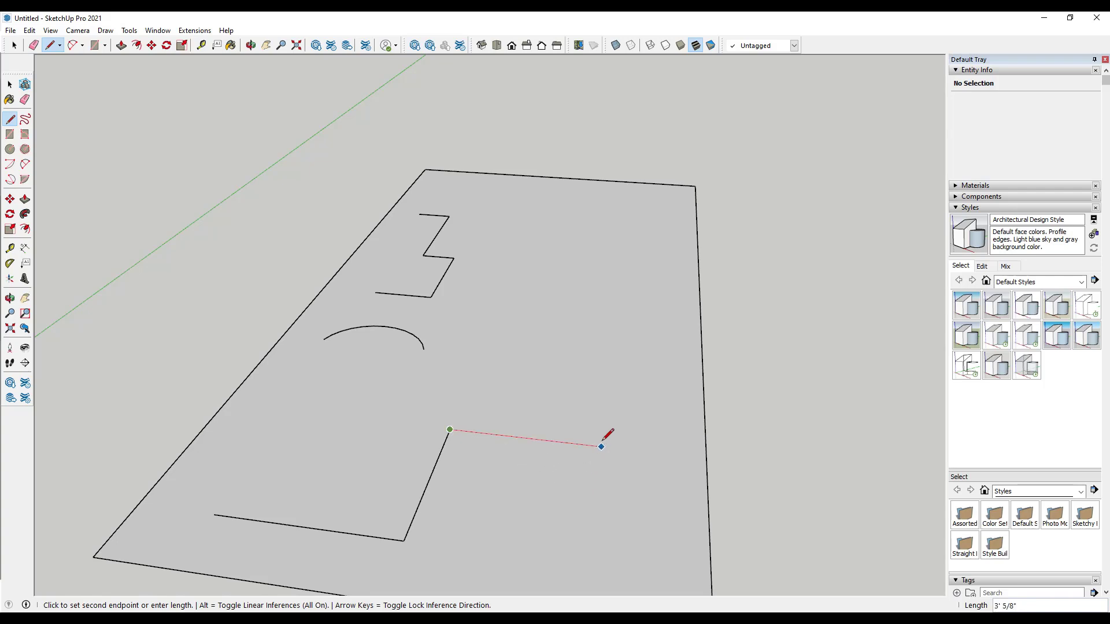
{"action": "scroll", "coordinate": [578, 442], "scroll_direction": "up", "scroll_amount": 2}
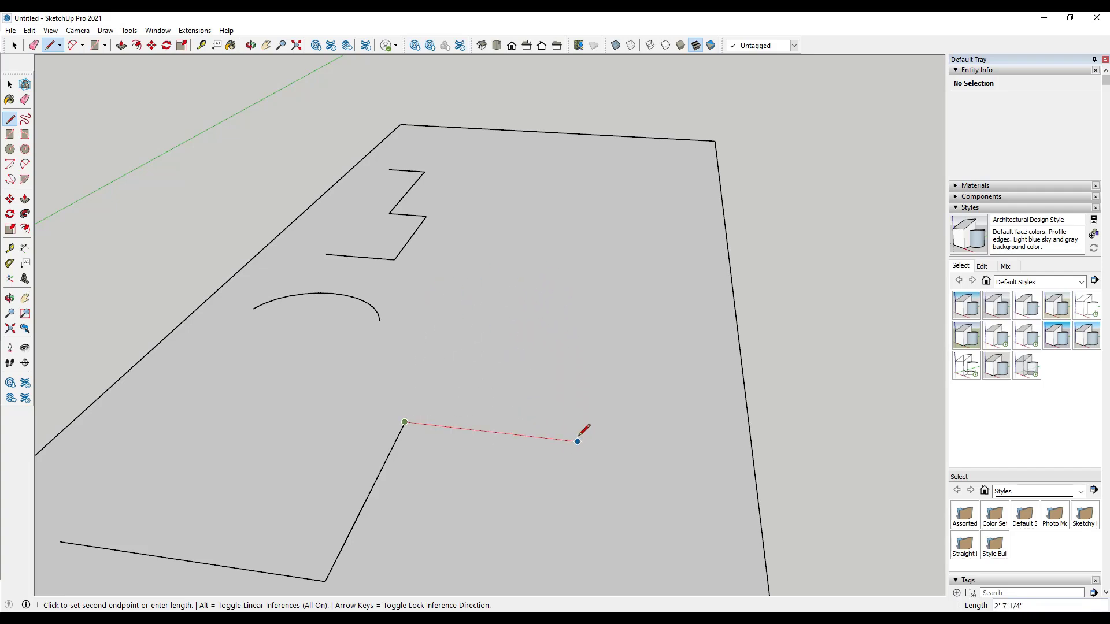
{"action": "scroll", "coordinate": [535, 429], "scroll_direction": "down", "scroll_amount": 1}
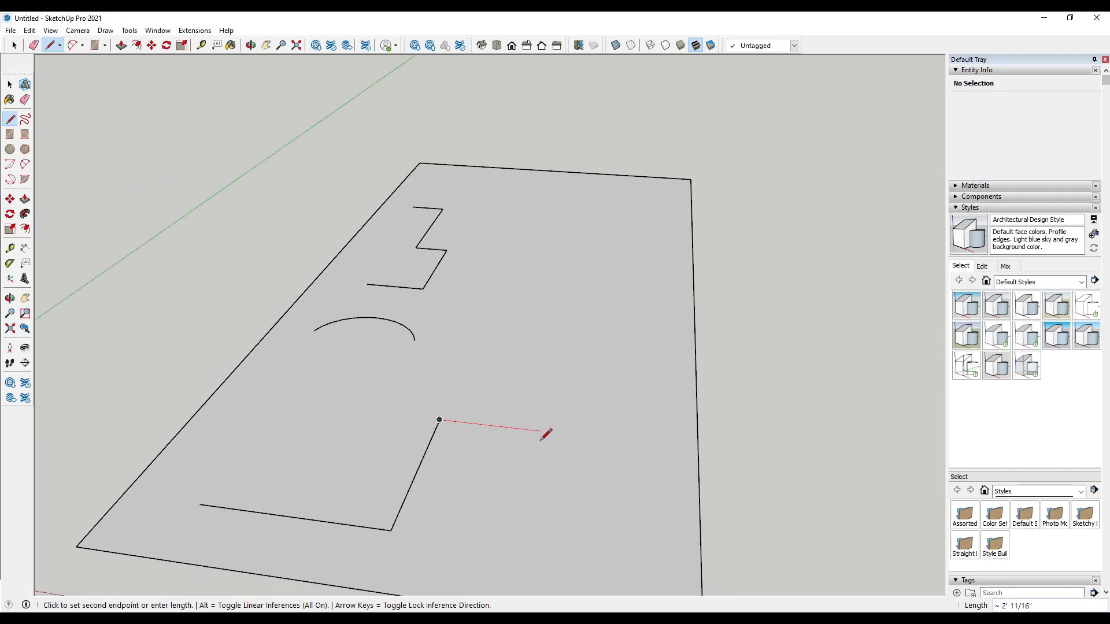
{"action": "key", "text": "Right"}
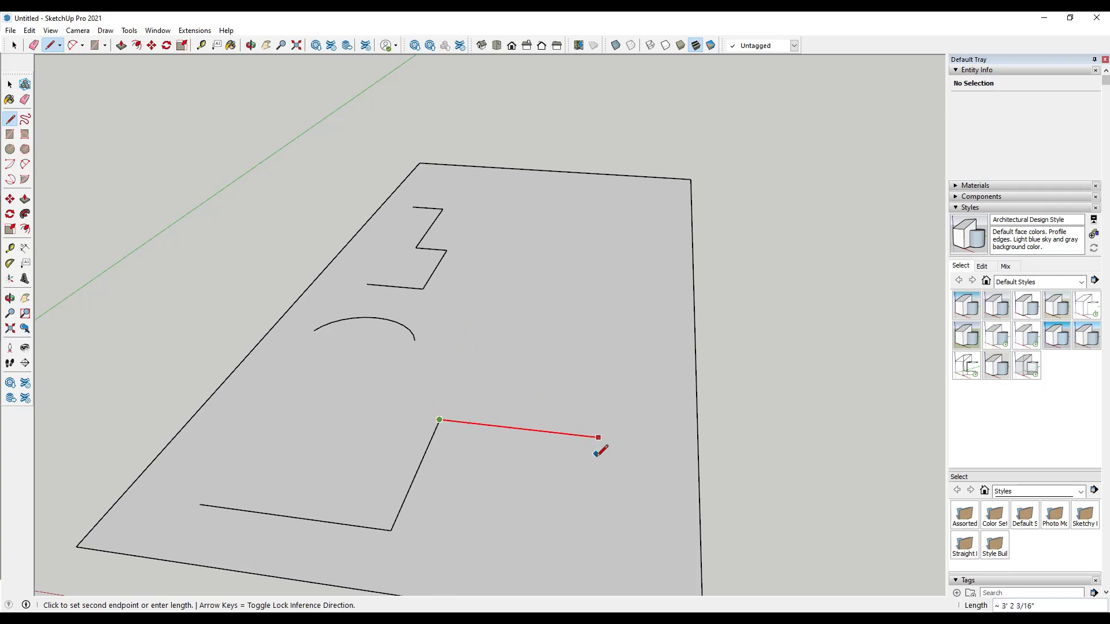
{"action": "left_click", "coordinate": [505, 429]}
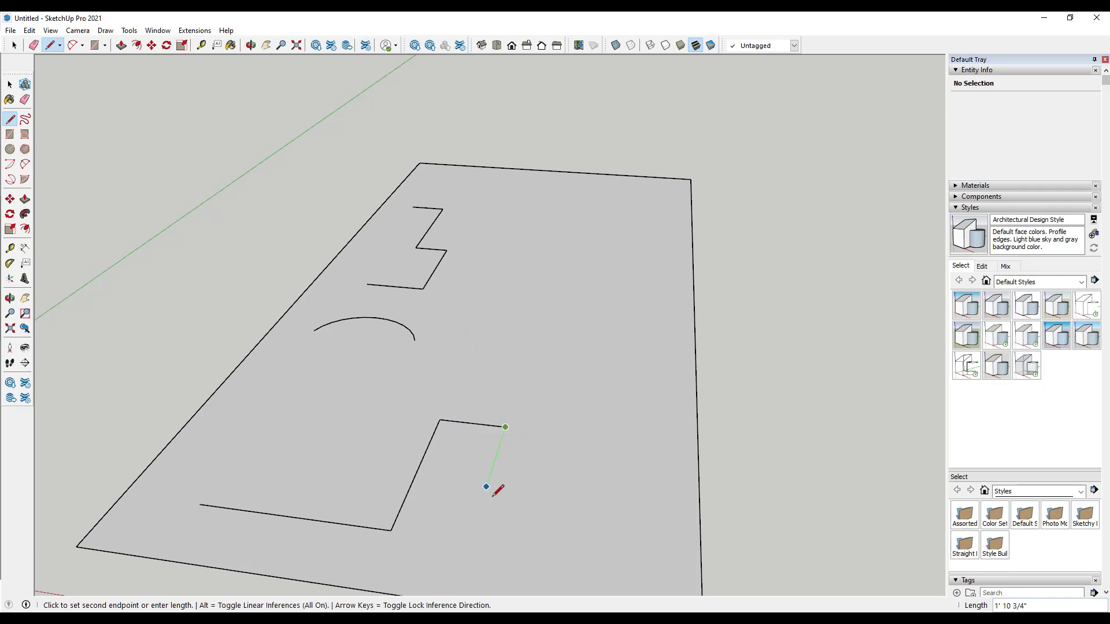
Add an edge locked to the green axis and a short edge along the red axis, and end the chain
{"action": "key", "text": "Left"}
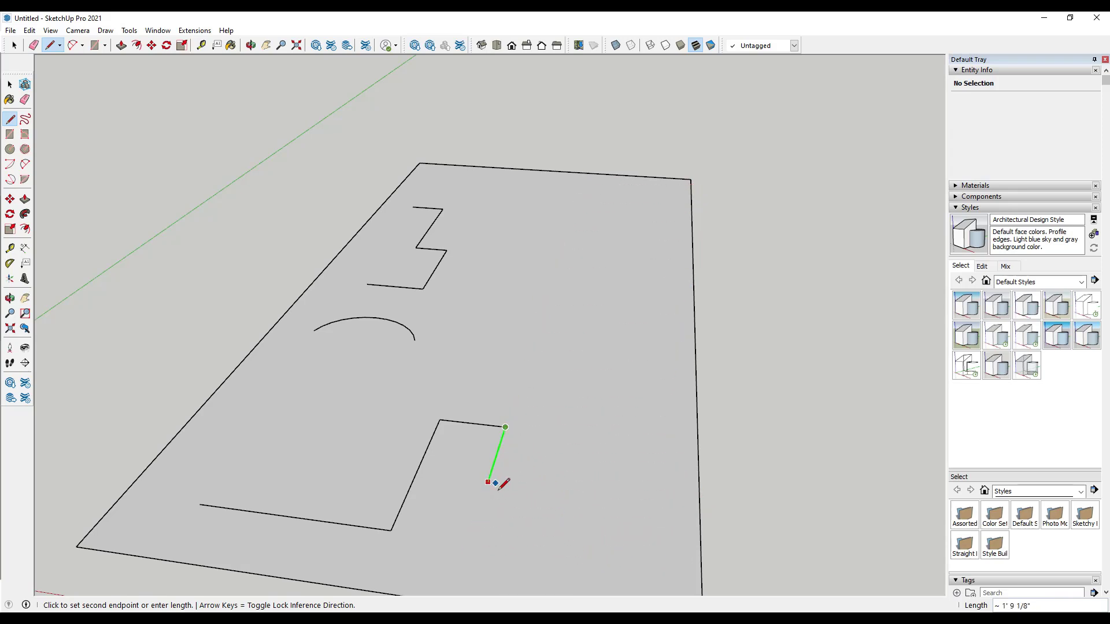
{"action": "left_click", "coordinate": [571, 498]}
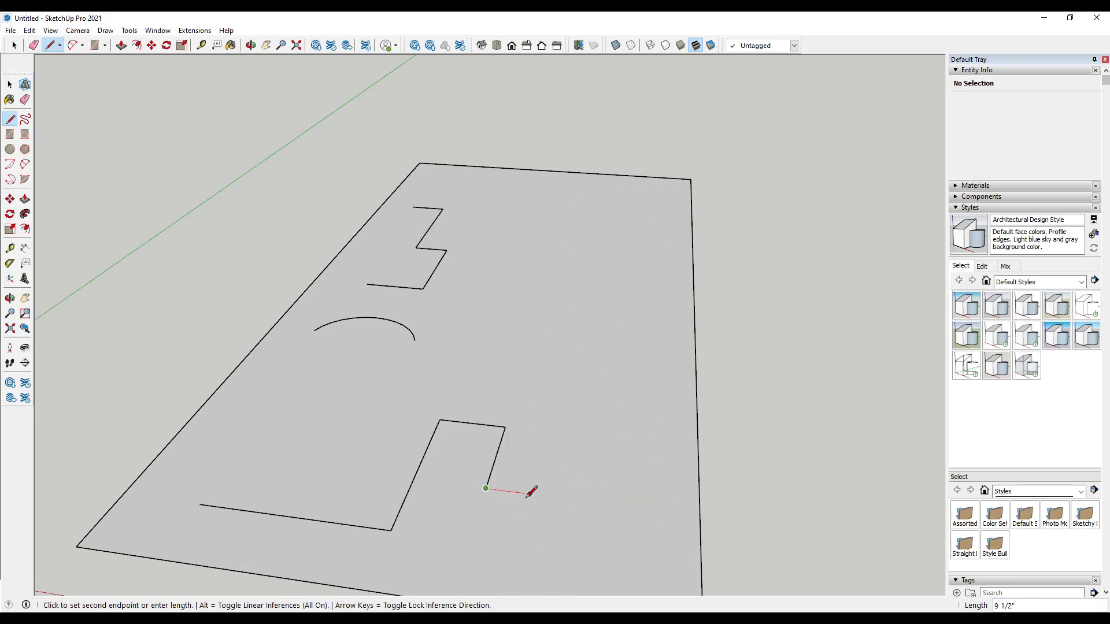
{"action": "scroll", "coordinate": [552, 493], "scroll_direction": "up", "scroll_amount": 1}
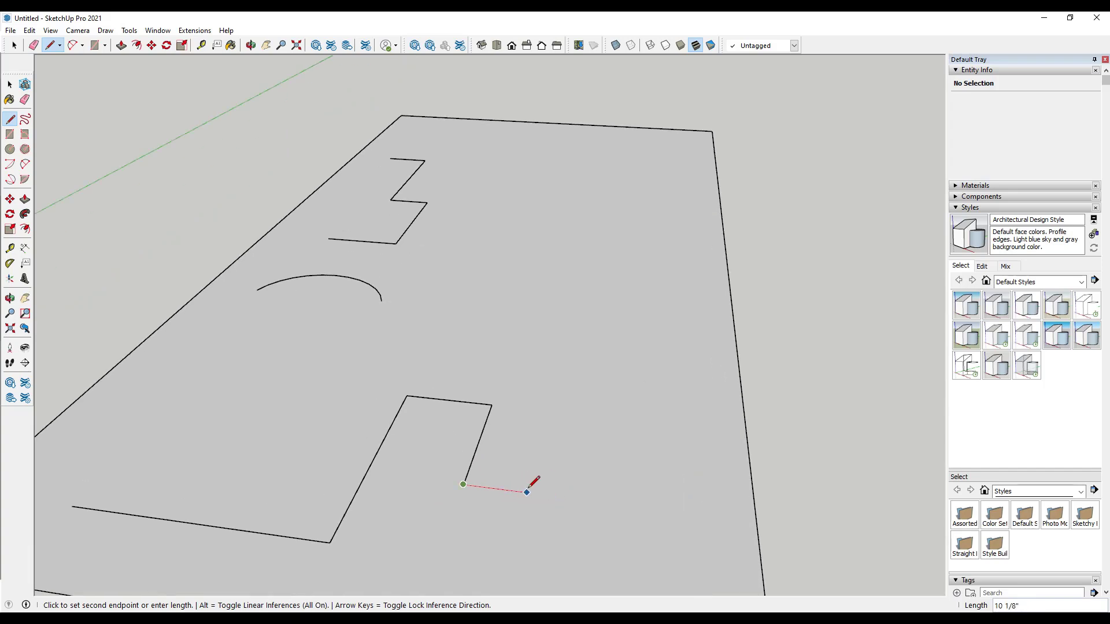
{"action": "left_click", "coordinate": [536, 492]}
{"action": "key", "text": "space"}
Start another line on the open part of the face and switch its direction lock between the green and red axes
{"action": "middle_click_drag", "start_coordinate": [666, 490], "coordinate": [398, 515]}
{"action": "scroll", "coordinate": [352, 435], "scroll_direction": "down", "scroll_amount": 3}
{"action": "scroll", "coordinate": [304, 451], "scroll_direction": "up", "scroll_amount": 3}
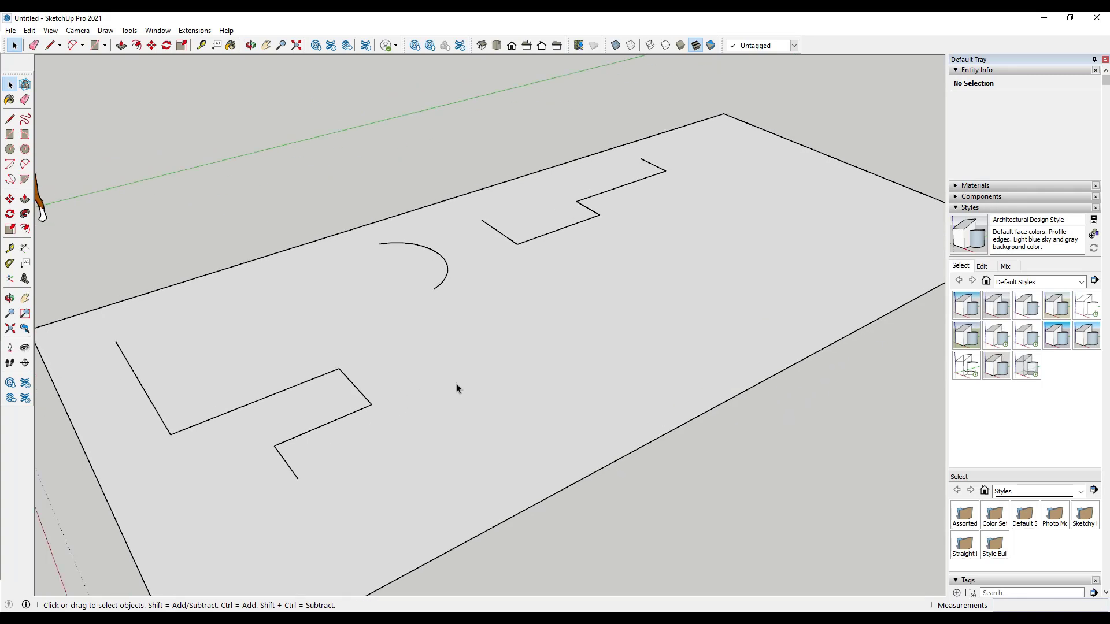
{"action": "scroll", "coordinate": [486, 435], "scroll_direction": "up", "scroll_amount": 2}
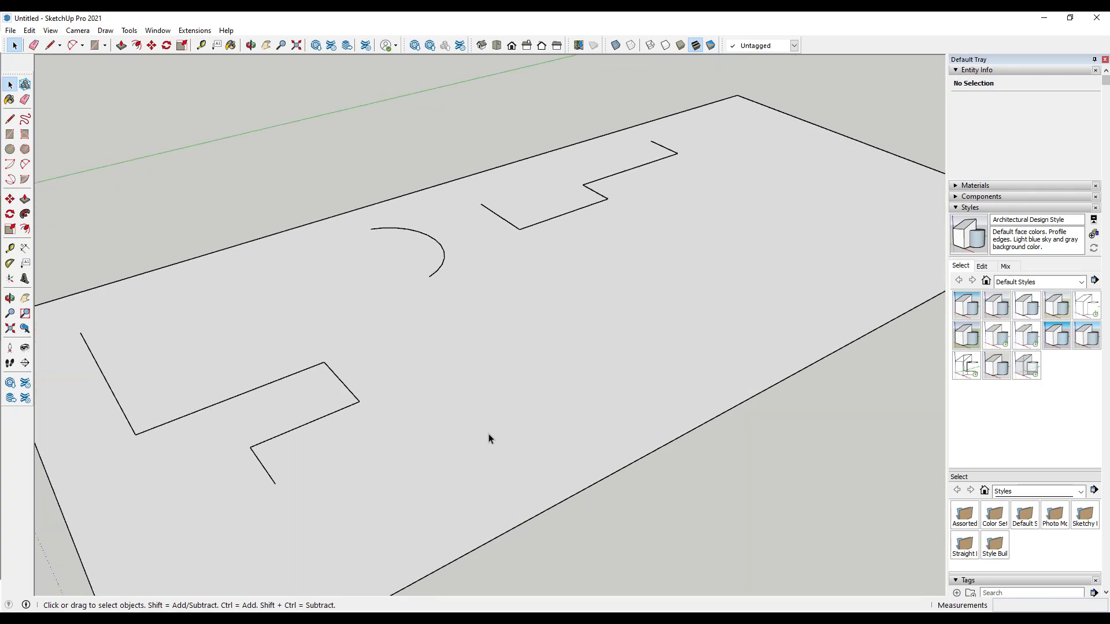
{"action": "key", "text": "l"}
{"action": "left_click", "coordinate": [456, 474]}
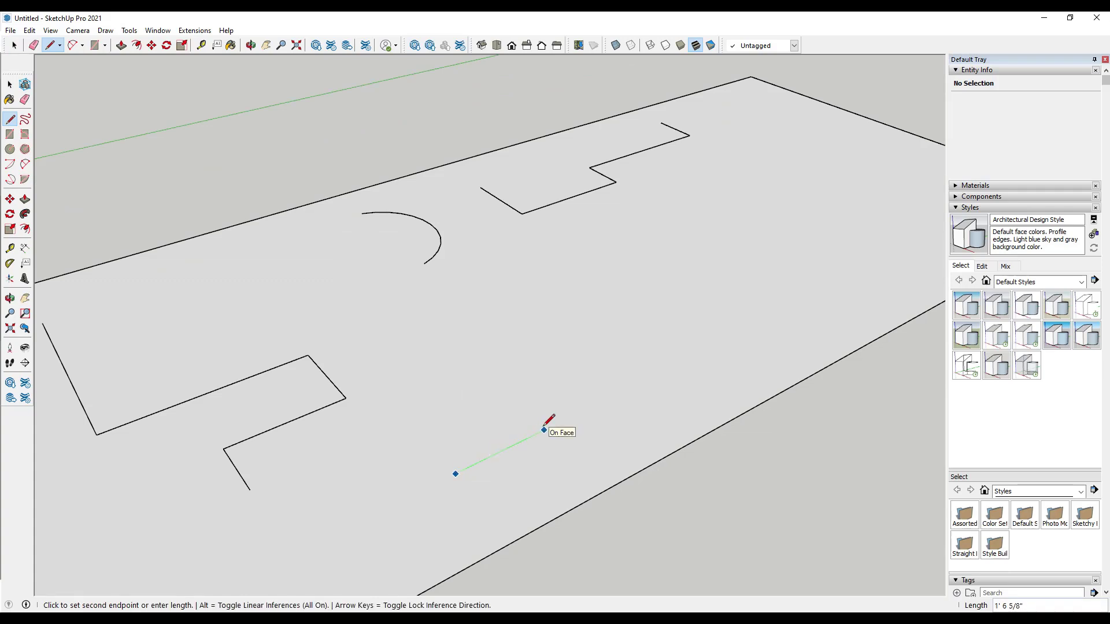
{"action": "key", "text": "Left"}
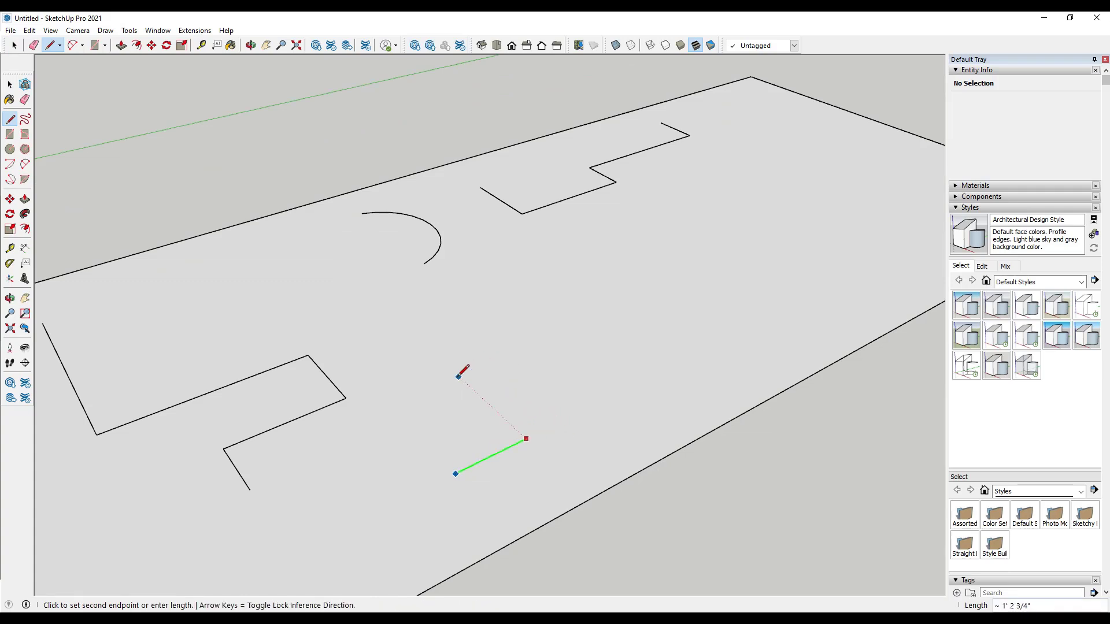
{"action": "key", "text": "Right"}
{"action": "key", "text": "Left"}
{"action": "key", "text": "Right"}
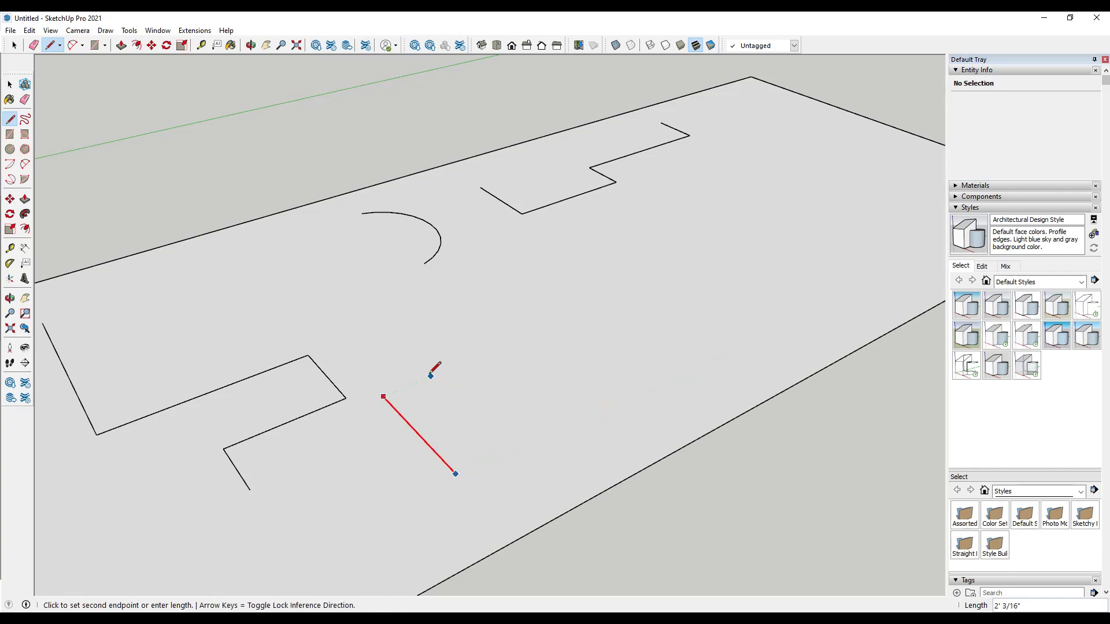
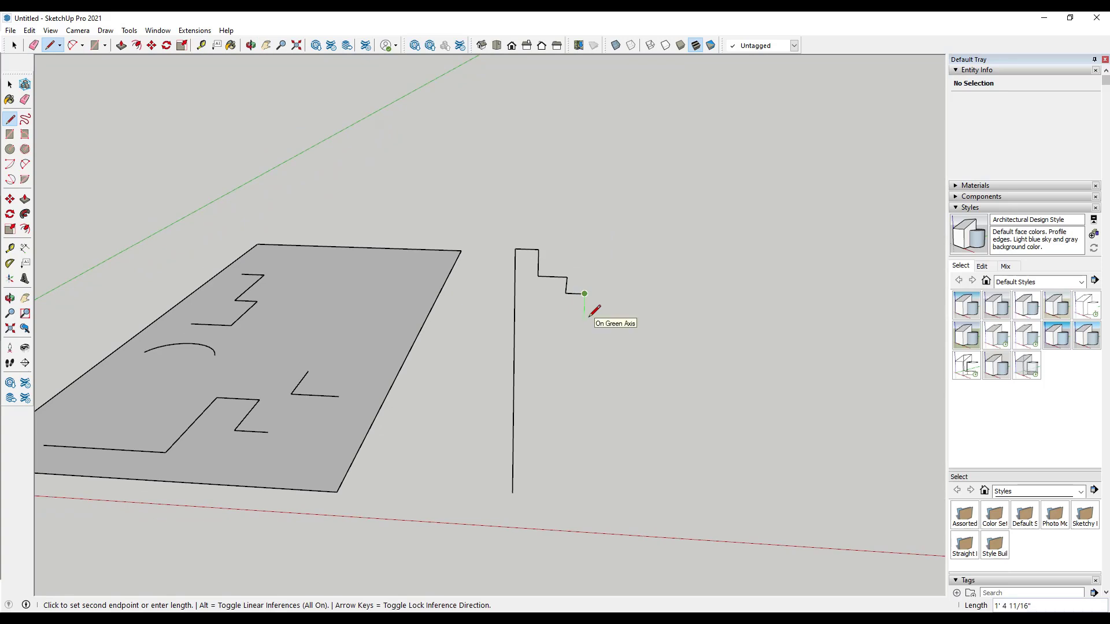
Continue the stepped chain in empty space beside the rectangle with four edges stepping down and back toward its tall vertical edge
{"action": "left_click", "coordinate": [584, 315]}
{"action": "left_click", "coordinate": [605, 316]}
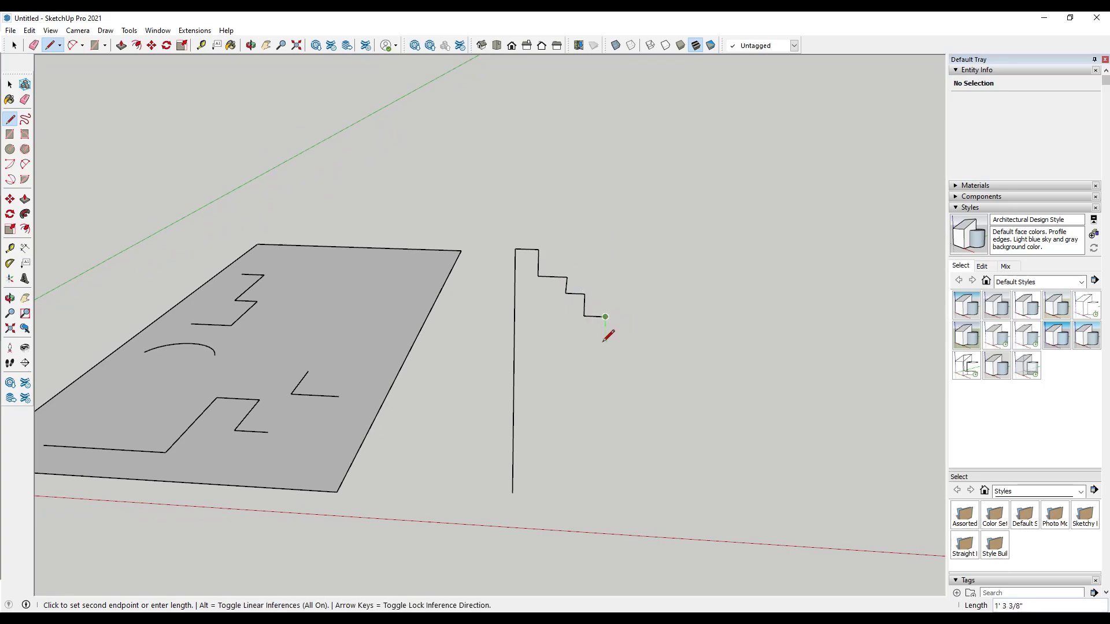
{"action": "left_click", "coordinate": [601, 359]}
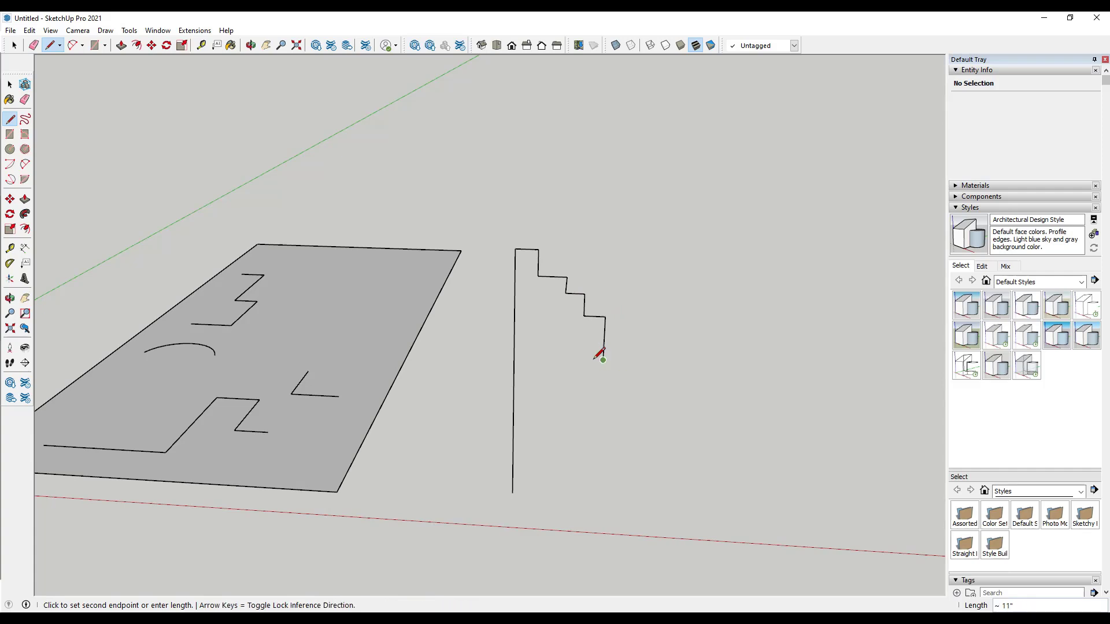
{"action": "left_click", "coordinate": [561, 359]}
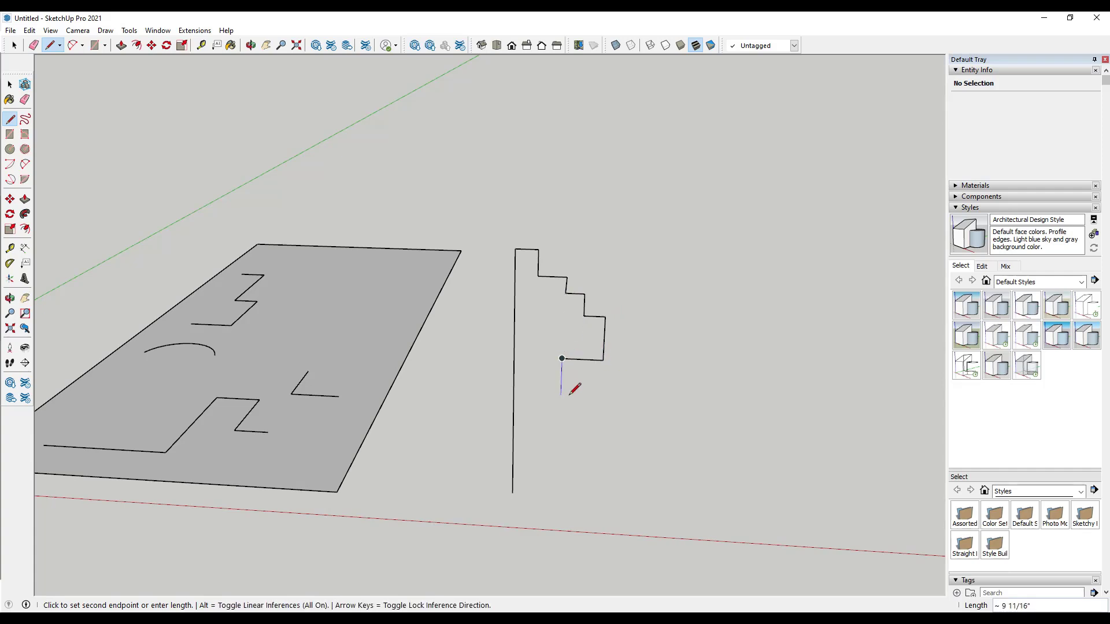
Extend the chain with four more edges descending toward the foot of the tall vertical edge, and end the line
{"action": "left_click", "coordinate": [560, 396]}
{"action": "left_click", "coordinate": [538, 395]}
{"action": "left_click", "coordinate": [536, 416]}
{"action": "right_click", "coordinate": [545, 433]}
{"action": "left_click", "coordinate": [536, 437]}
{"action": "key", "text": "o"}
{"action": "left_click_drag", "start_coordinate": [551, 431], "coordinate": [539, 453]}
{"action": "key", "text": "space"}
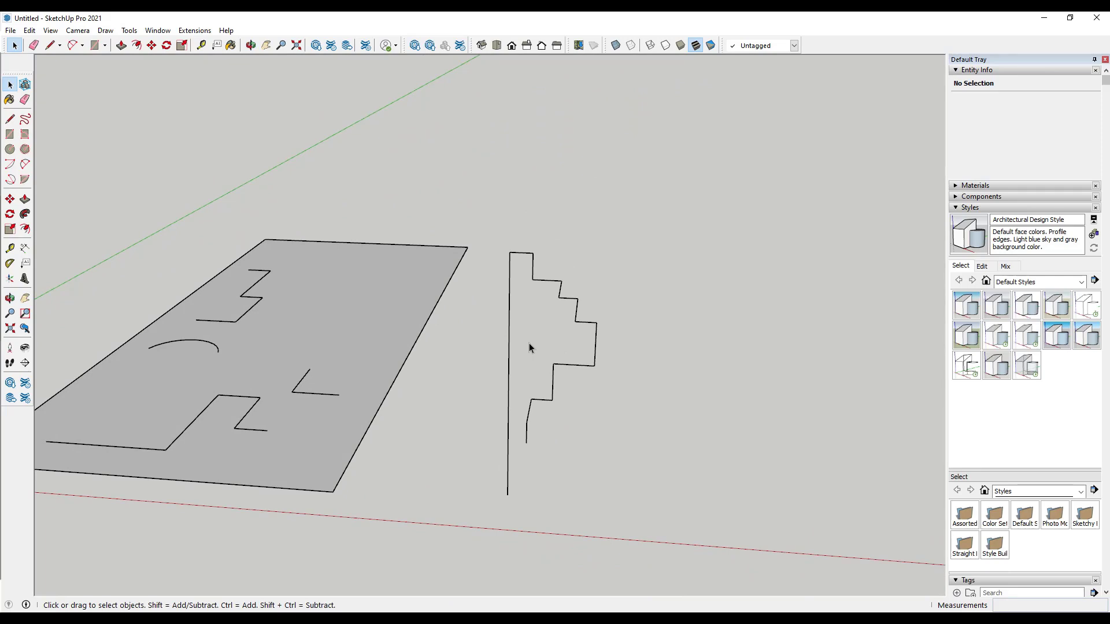
Examine the stepped chain beside the rectangle from higher and lower angles to check whether its edges lie in one plane
{"action": "middle_click_drag", "start_coordinate": [554, 408], "coordinate": [585, 402]}
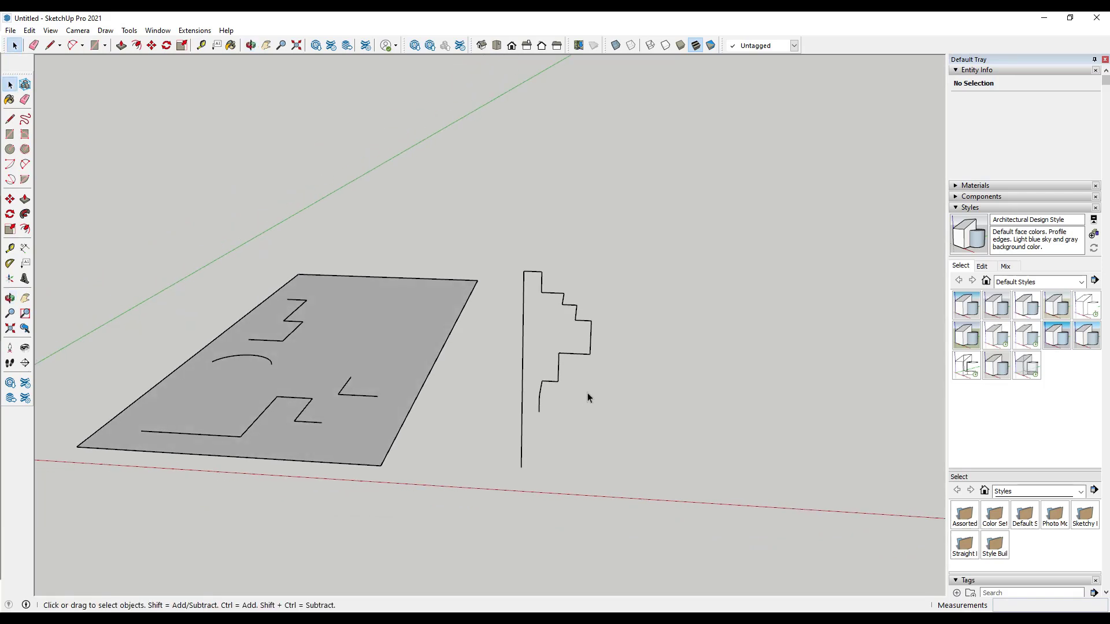
{"action": "middle_click_drag", "start_coordinate": [484, 512], "coordinate": [550, 343]}
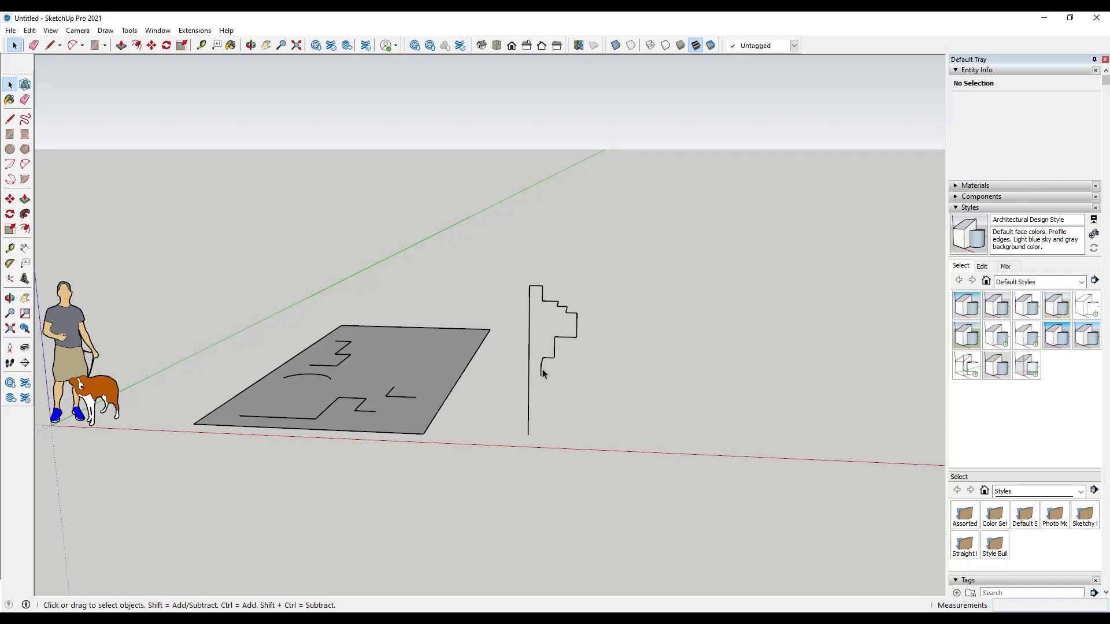
{"action": "middle_click_drag", "start_coordinate": [555, 374], "coordinate": [549, 409]}
{"action": "scroll", "coordinate": [546, 399], "scroll_direction": "up", "scroll_amount": 6}
{"action": "mouse_move", "coordinate": [524, 348]}
{"action": "middle_mouse_down"}
{"action": "mouse_move", "coordinate": [523, 375]}
{"action": "mouse_move", "coordinate": [532, 356]}
{"action": "mouse_move", "coordinate": [523, 352]}
{"action": "middle_mouse_up"}
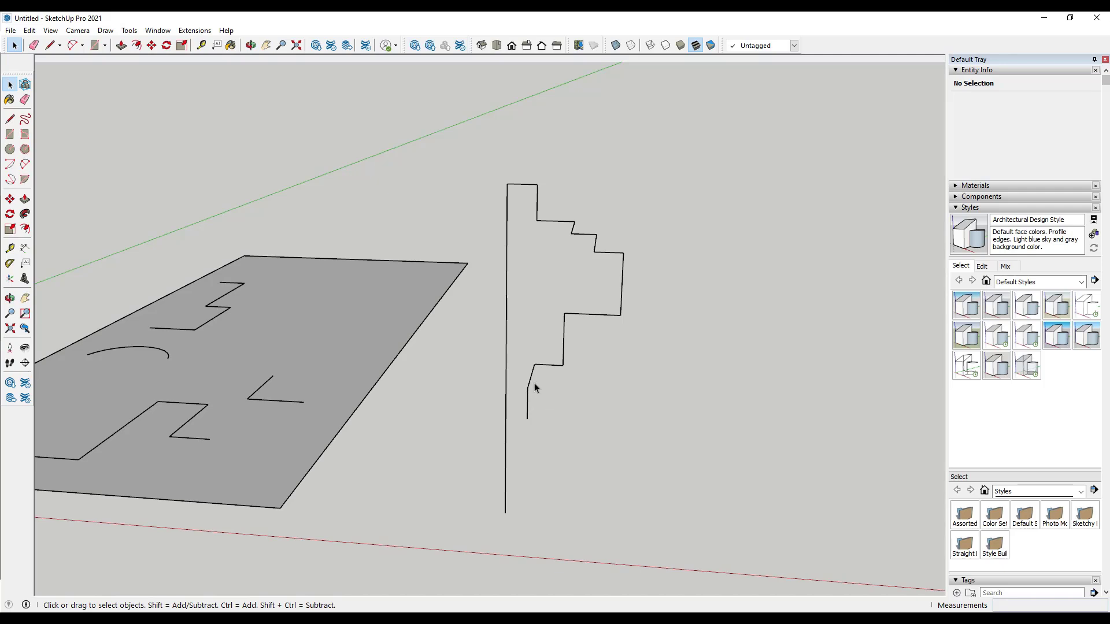
{"action": "scroll", "coordinate": [526, 413], "scroll_direction": "down", "scroll_amount": 5}
{"action": "middle_click_drag", "start_coordinate": [540, 394], "coordinate": [570, 302]}
Beside the stepped chain, draw a tall vertical edge from the red axis, a short top edge and a drop of about 10"
{"action": "key", "text": "l"}
{"action": "left_click", "coordinate": [658, 426]}
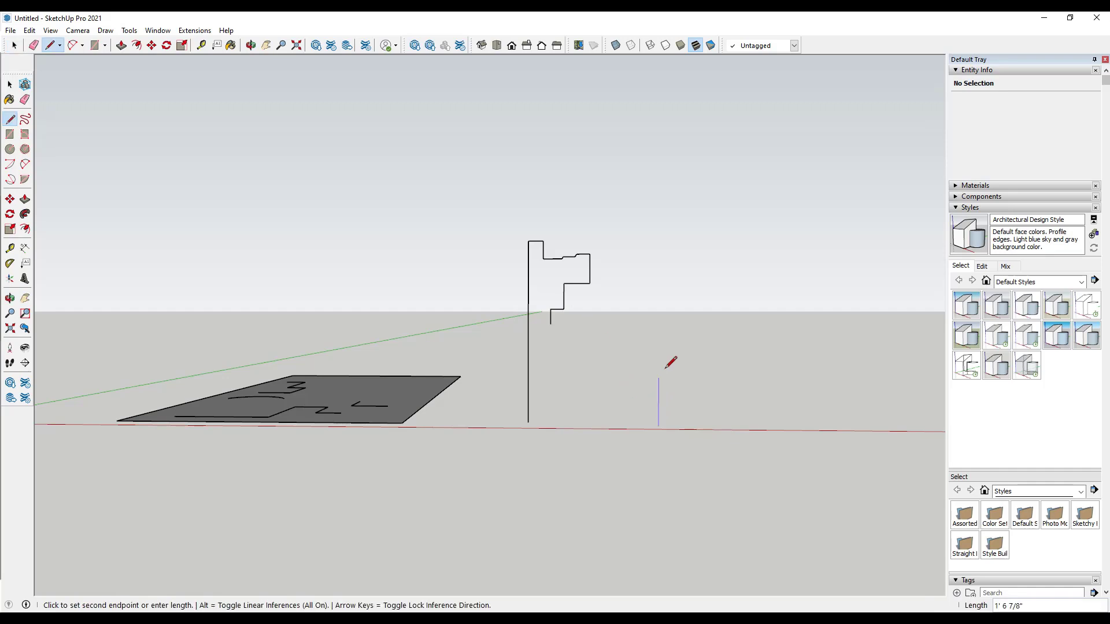
{"action": "left_click", "coordinate": [708, 240]}
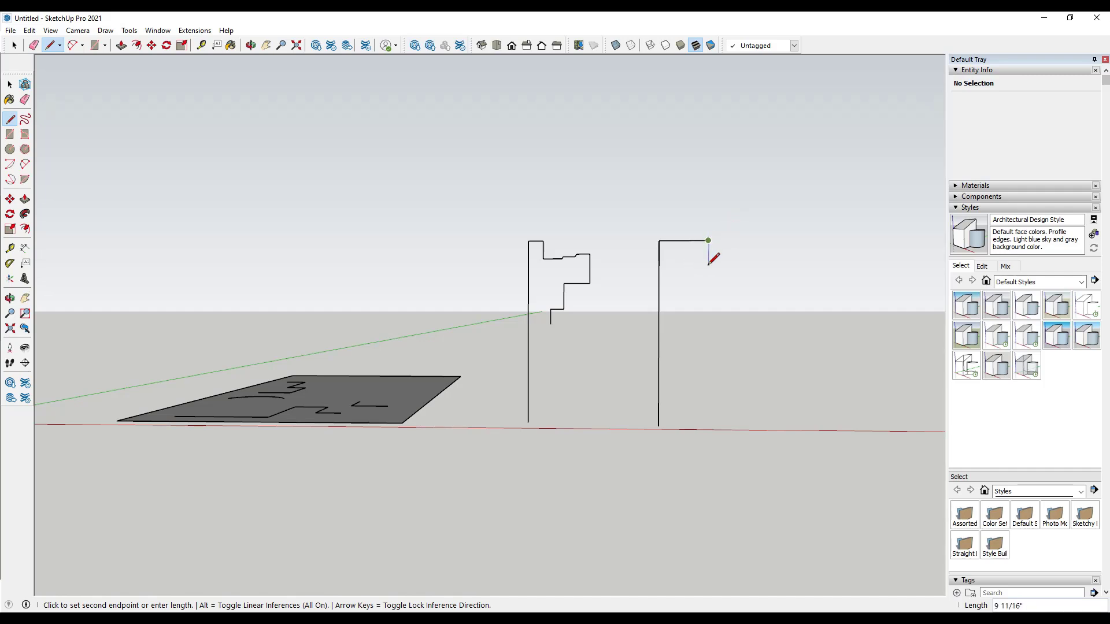
{"action": "left_click", "coordinate": [708, 263]}
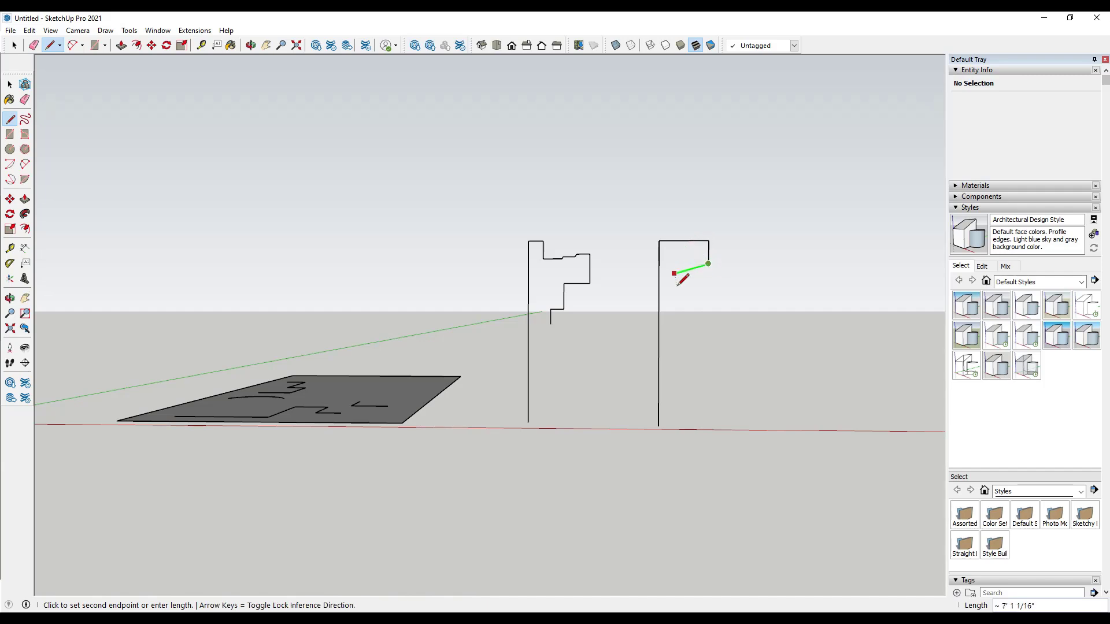
{"action": "key", "text": "Escape"}
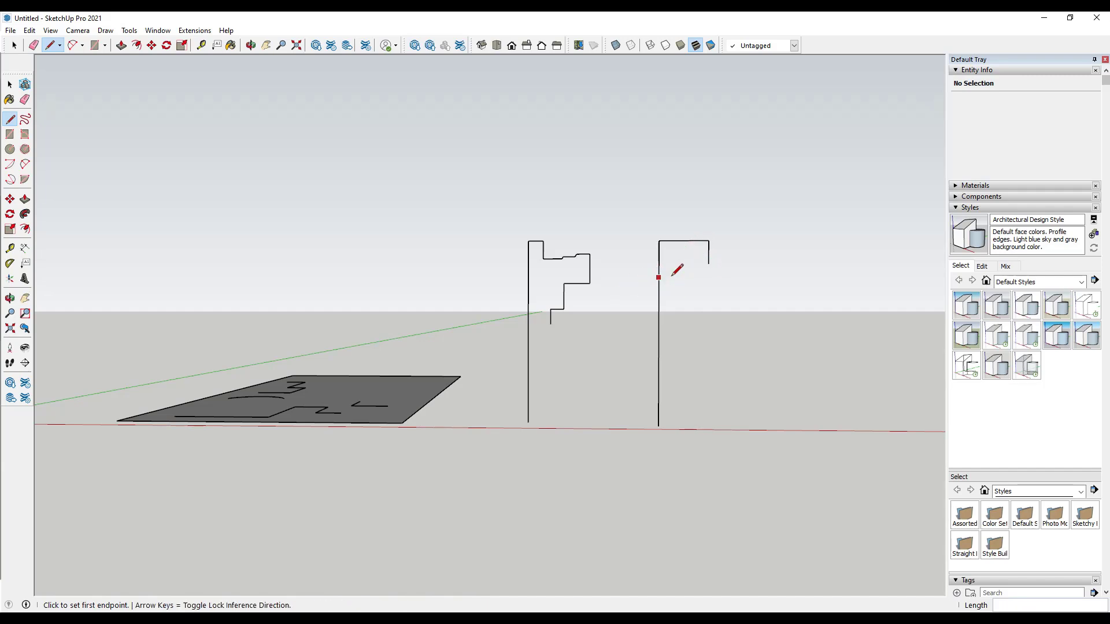
Continue from the drop's open end with five stepped edges on the red and blue axes, aligning the last endpoint below the drop
{"action": "left_click", "coordinate": [707, 263]}
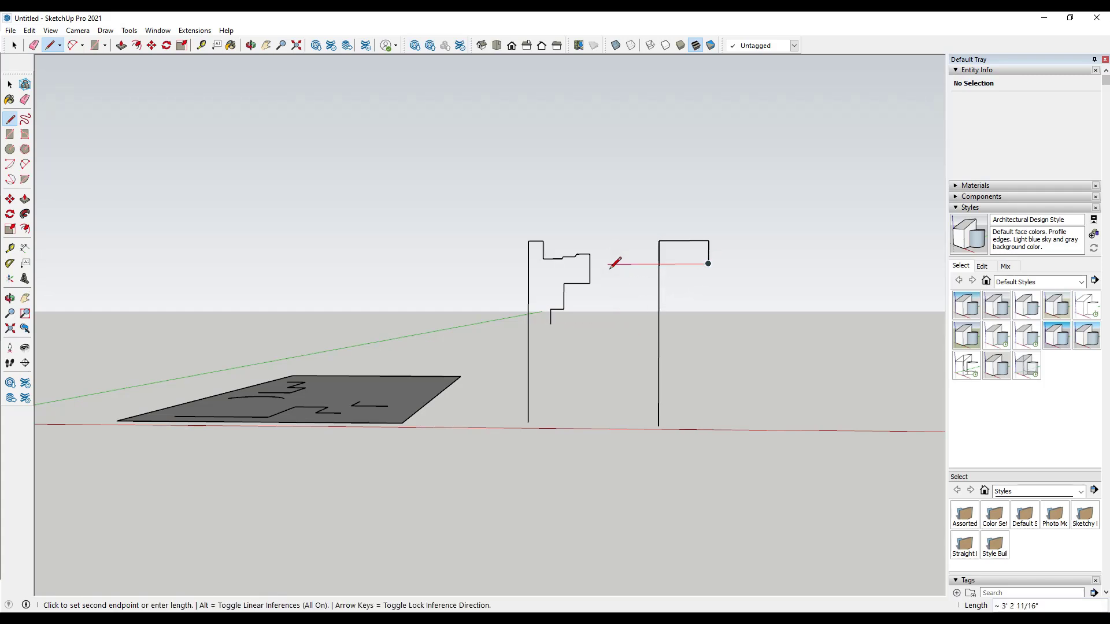
{"action": "left_click", "coordinate": [688, 264]}
{"action": "left_click", "coordinate": [688, 287]}
{"action": "left_click", "coordinate": [723, 288]}
{"action": "left_click", "coordinate": [722, 306]}
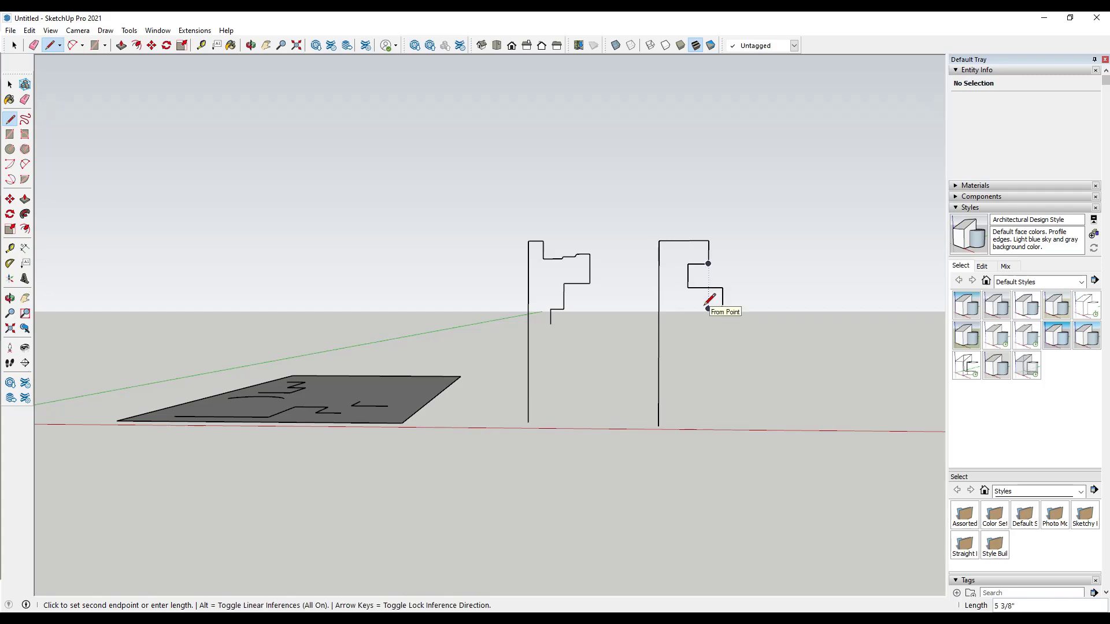
{"action": "left_click", "coordinate": [708, 308]}
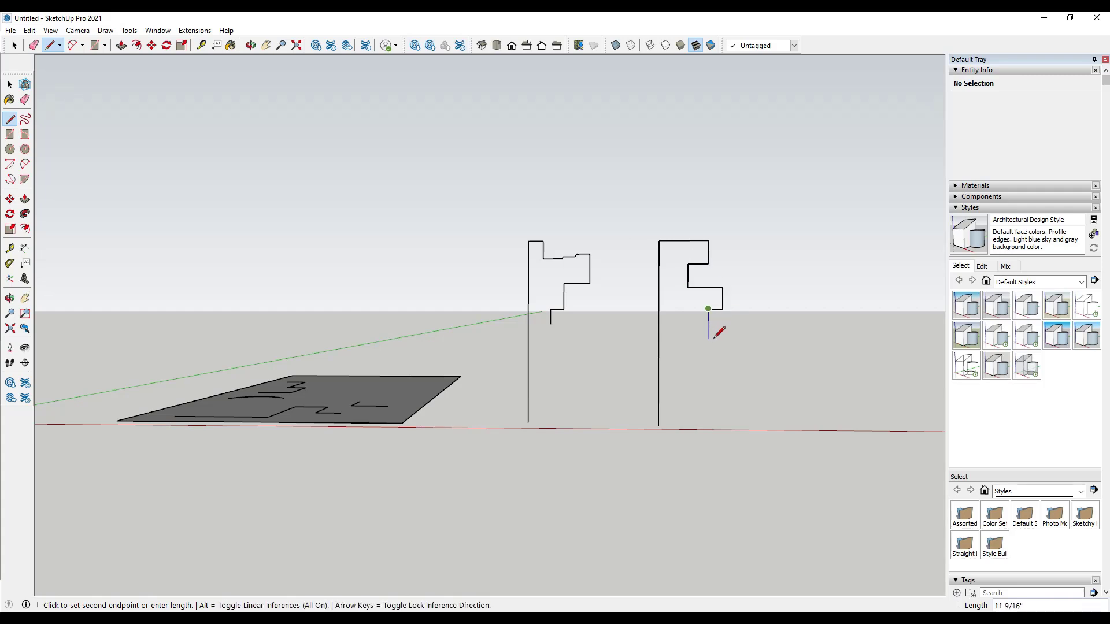
Step the outline down and back toward the tall edge, and close it with a short diagonal to that edge's foot
{"action": "left_click", "coordinate": [679, 338]}
{"action": "right_click", "coordinate": [679, 341]}
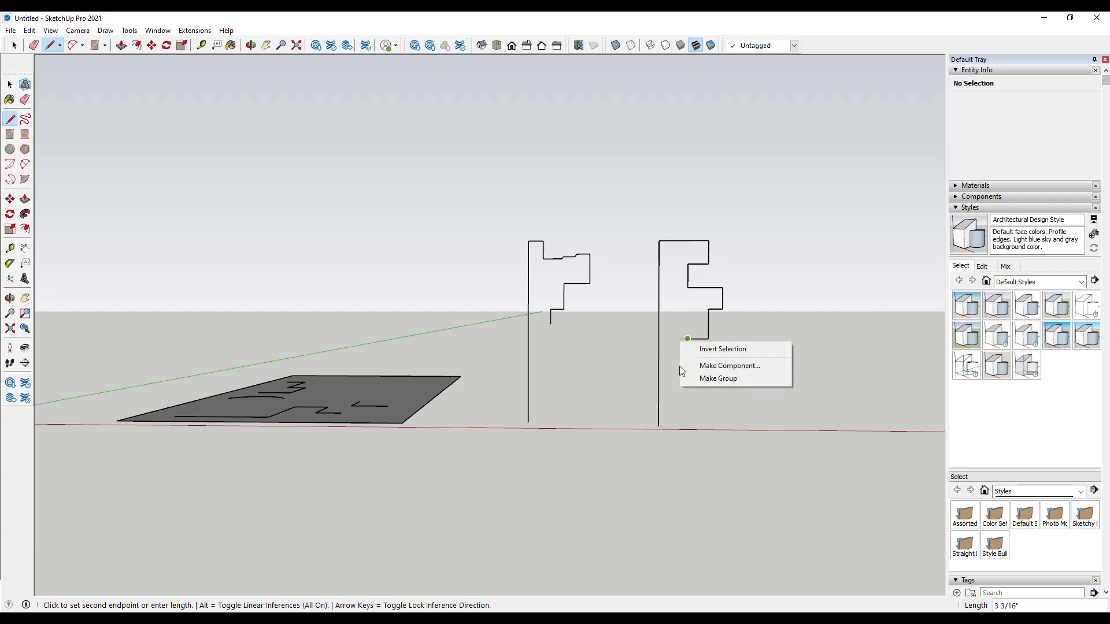
{"action": "left_click", "coordinate": [671, 351]}
{"action": "left_click", "coordinate": [679, 404]}
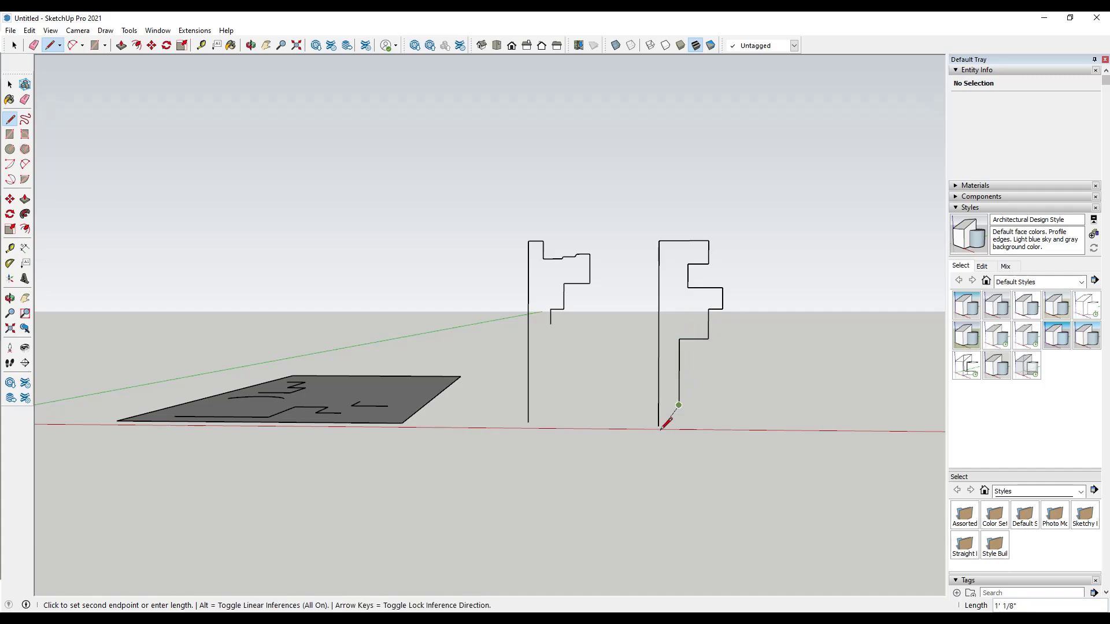
{"action": "left_click", "coordinate": [659, 426]}
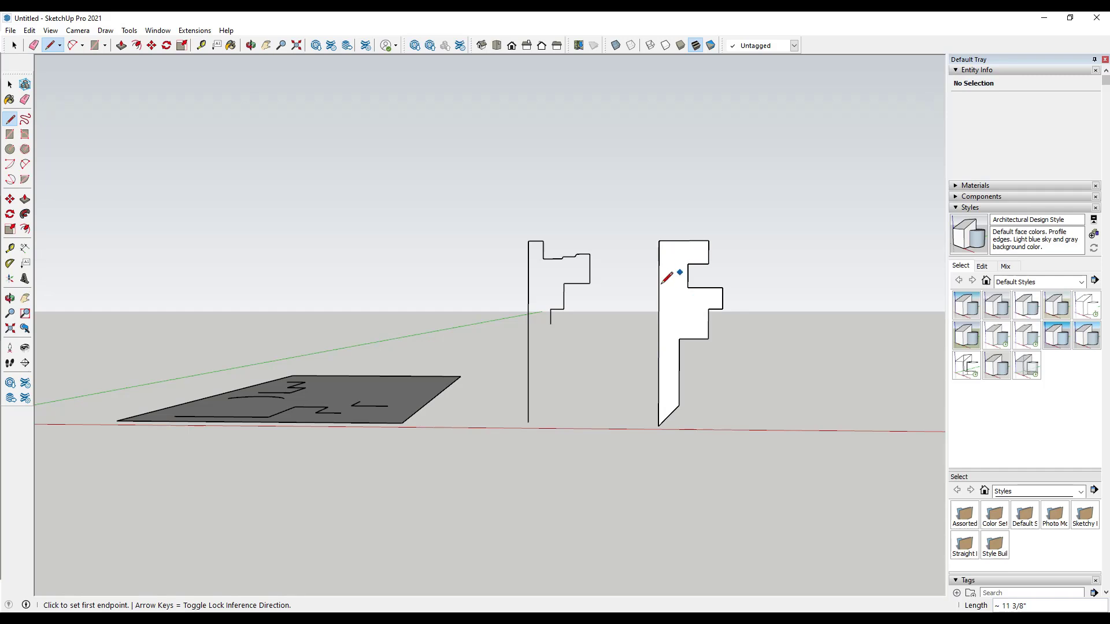
{"action": "key", "text": "space"}
Draw a vertical rectangle locked perpendicular to the green axis beside the closed outline, about 7' 8" by 6'
{"action": "middle_click_drag", "start_coordinate": [757, 324], "coordinate": [509, 331]}
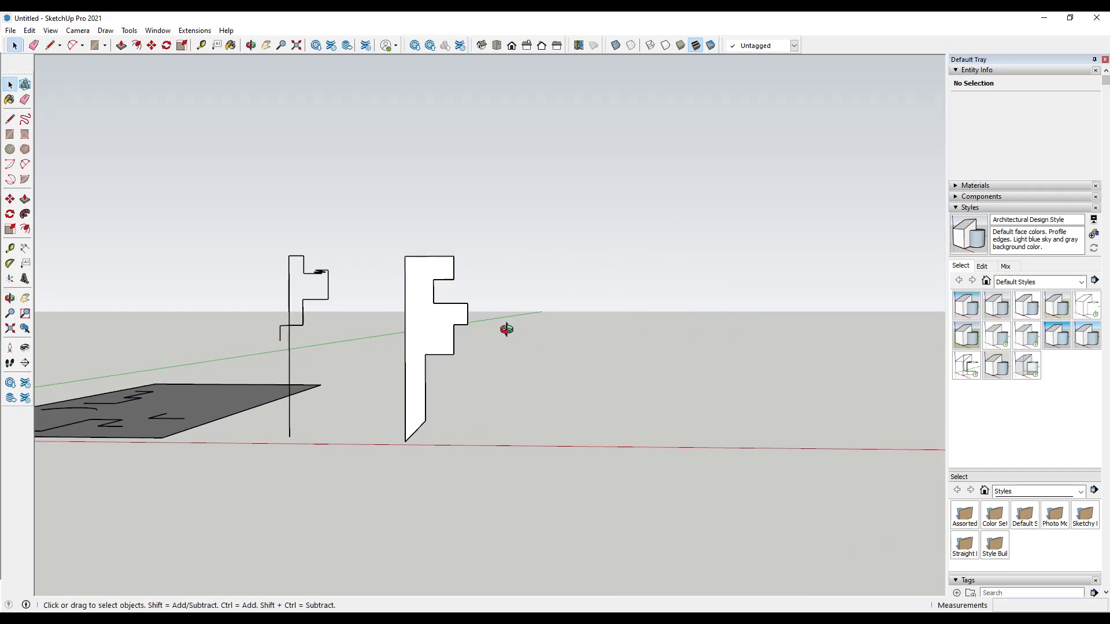
{"action": "middle_click_drag", "start_coordinate": [575, 363], "coordinate": [578, 416]}
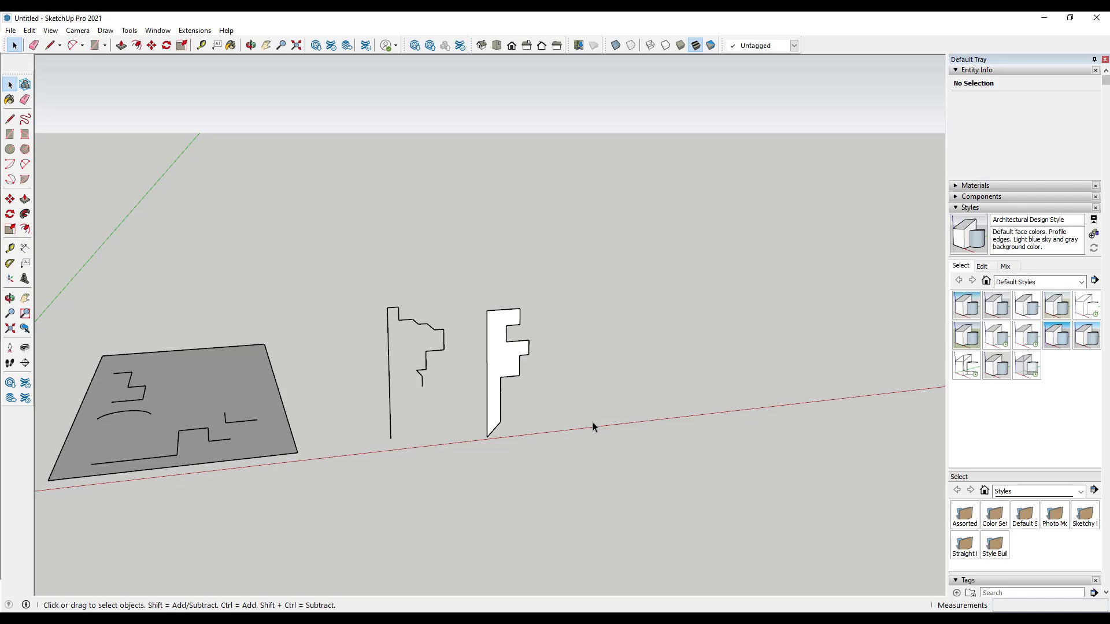
{"action": "key", "text": "r"}
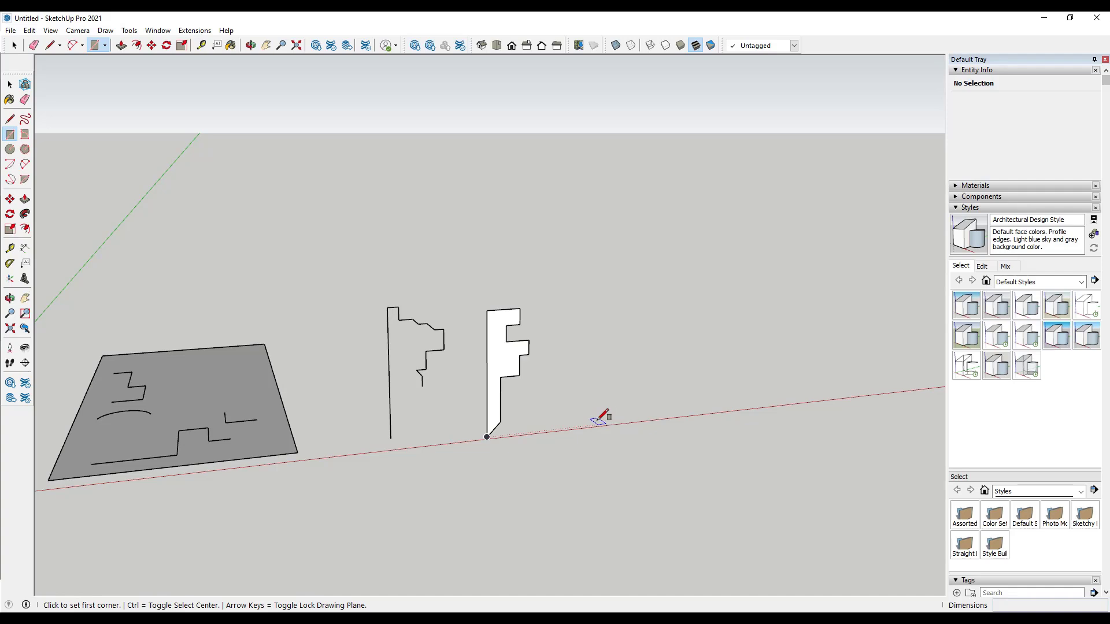
{"action": "key", "text": "Left"}
{"action": "left_click", "coordinate": [601, 422]}
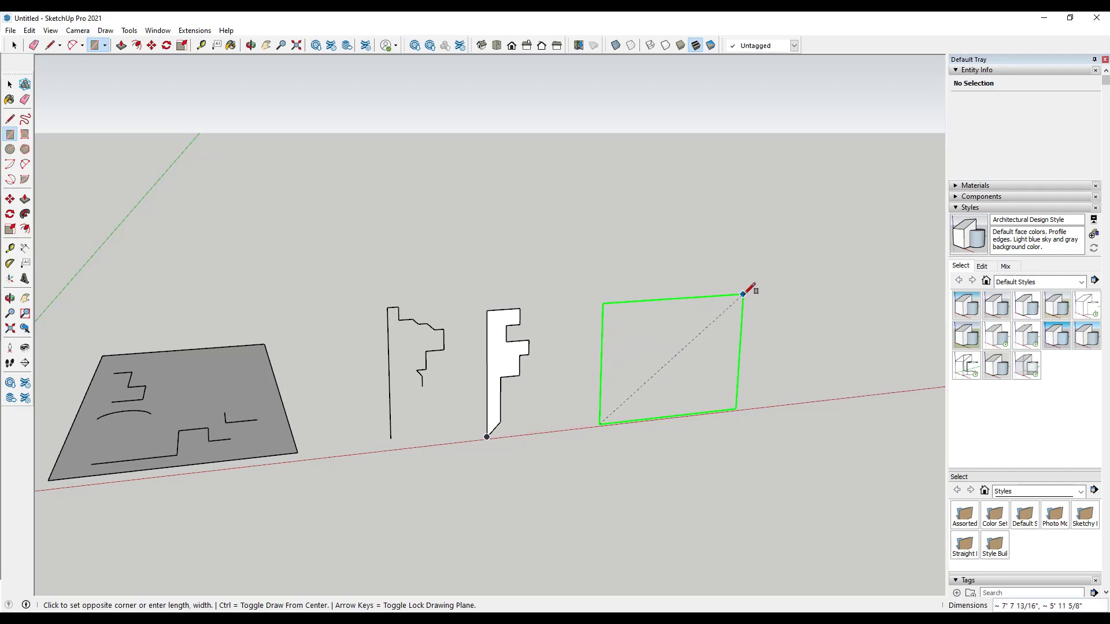
{"action": "left_click", "coordinate": [743, 294]}
{"action": "key", "text": "space"}
On the vertical rectangle's face, draw five connected edges rising from its bottom edge and stepping out and down, and end the line
{"action": "scroll", "coordinate": [807, 306], "scroll_direction": "up", "scroll_amount": 5}
{"action": "middle_click_drag", "start_coordinate": [587, 391], "coordinate": [547, 371]}
{"action": "key", "text": "l"}
{"action": "left_click", "coordinate": [507, 512]}
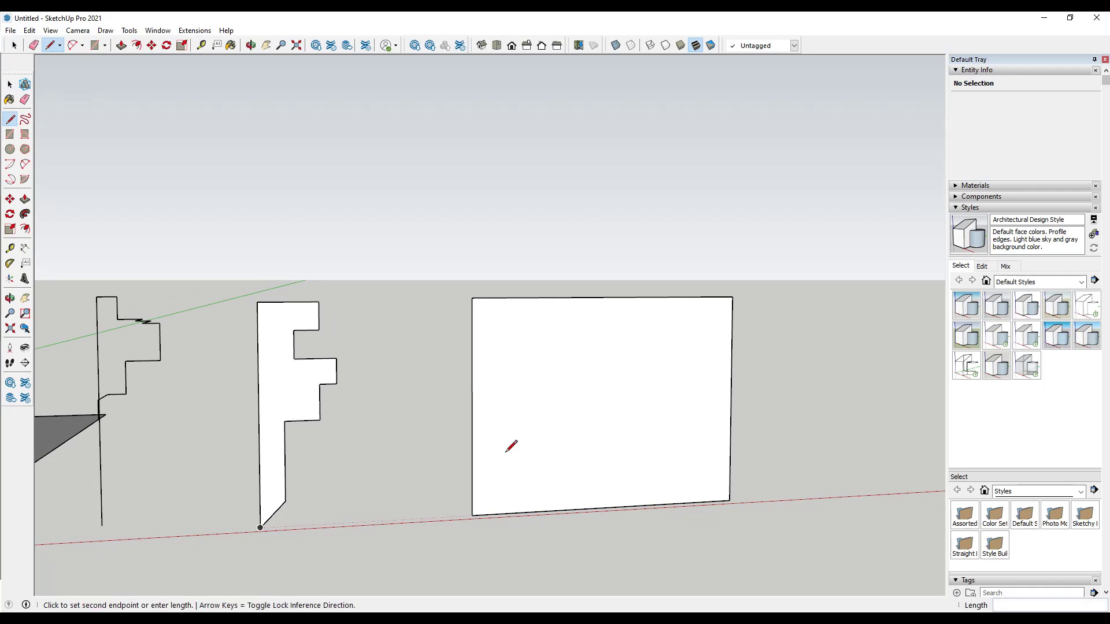
{"action": "left_click", "coordinate": [507, 320]}
{"action": "left_click", "coordinate": [552, 320]}
{"action": "left_click", "coordinate": [552, 359]}
{"action": "left_click", "coordinate": [588, 358]}
{"action": "left_click", "coordinate": [588, 403]}
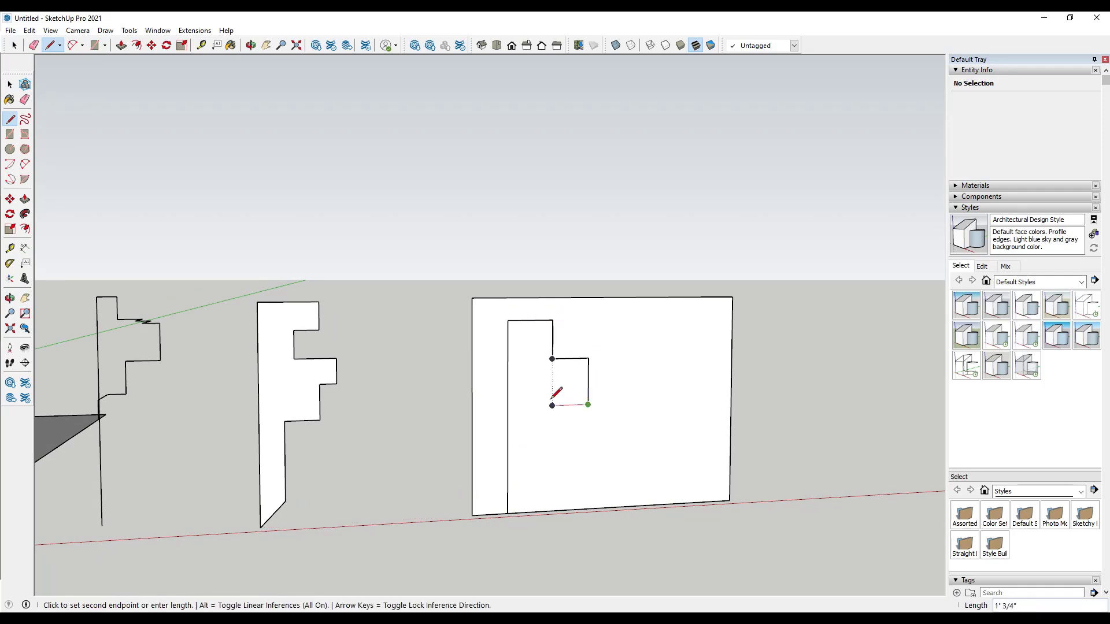
{"action": "key", "text": "space"}
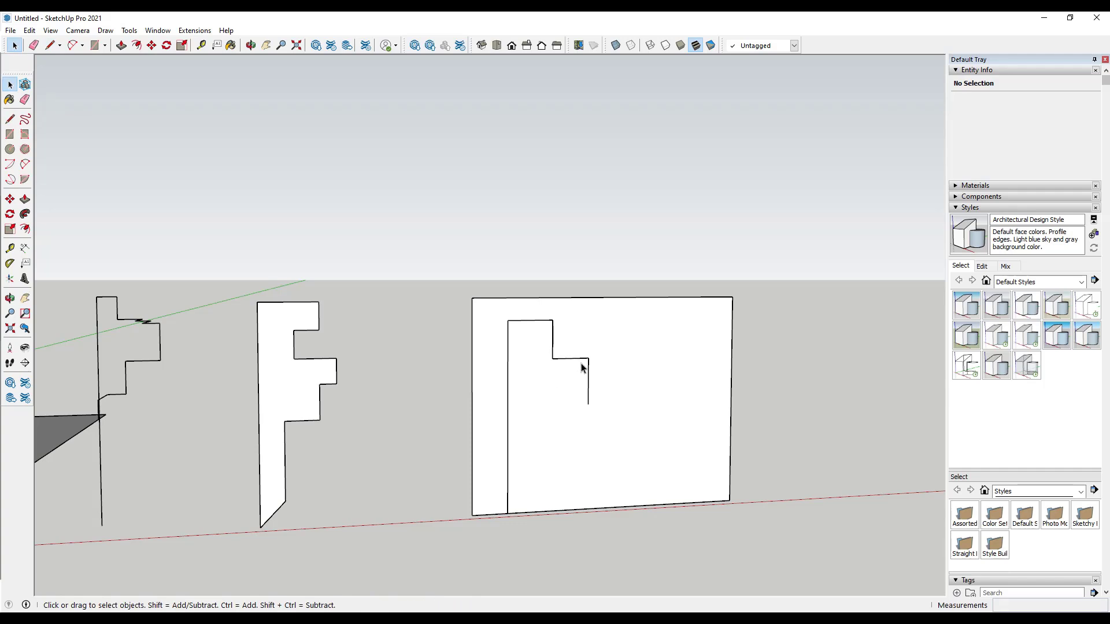
Draw two connected arcs on the vertical face, from the stepped line's open end down to the rectangle's bottom edge
{"action": "key", "text": "a"}
{"action": "left_click", "coordinate": [588, 404]}
{"action": "left_click", "coordinate": [543, 464]}
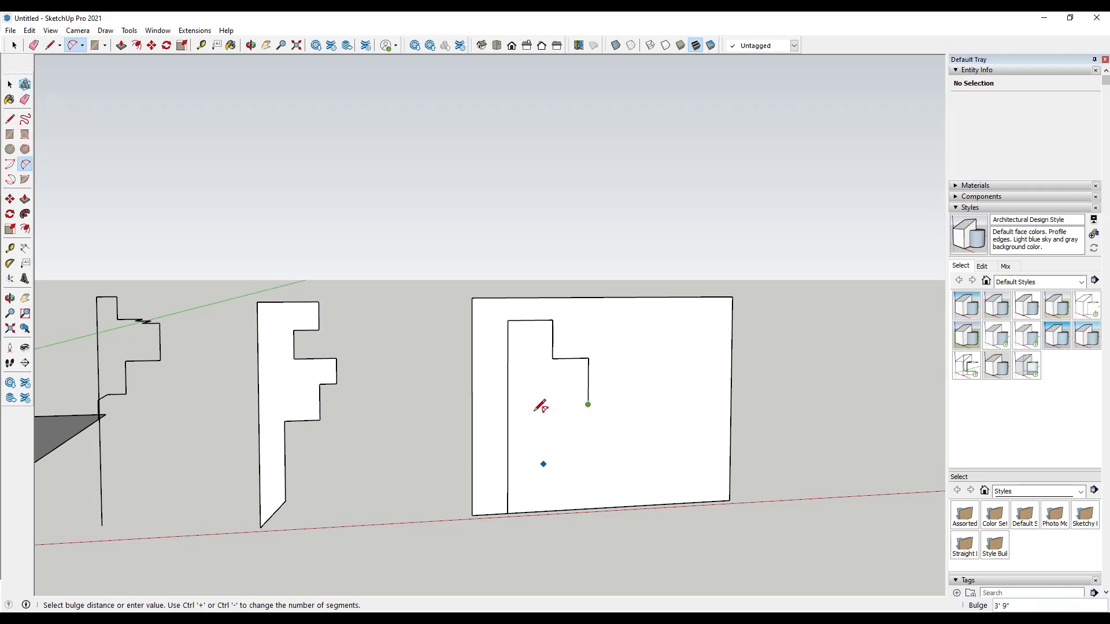
{"action": "left_click", "coordinate": [546, 435]}
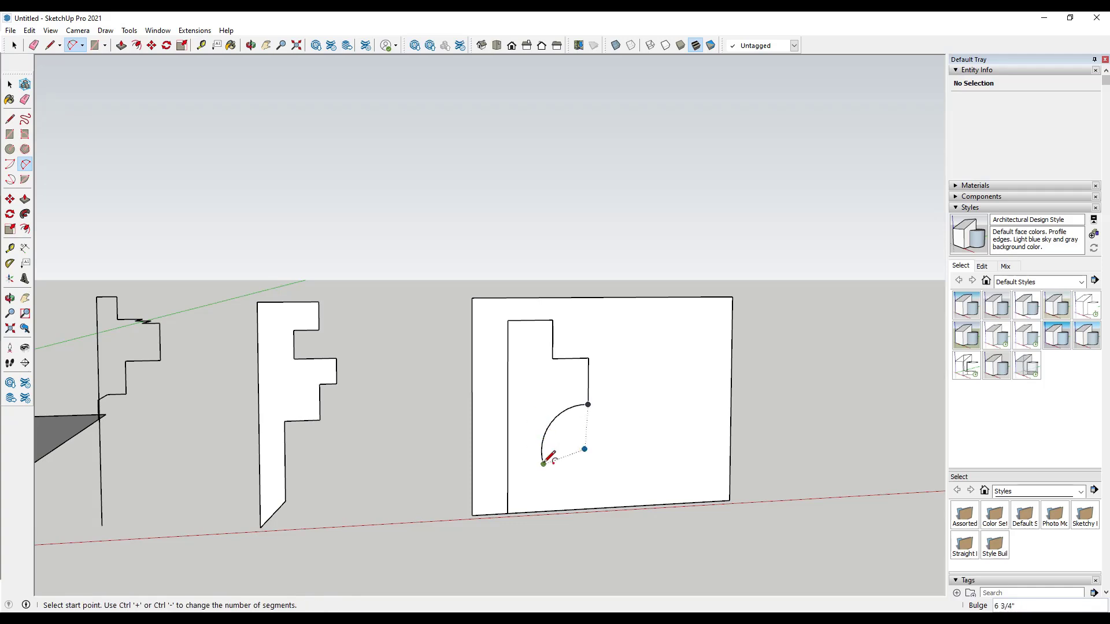
{"action": "left_click", "coordinate": [587, 508]}
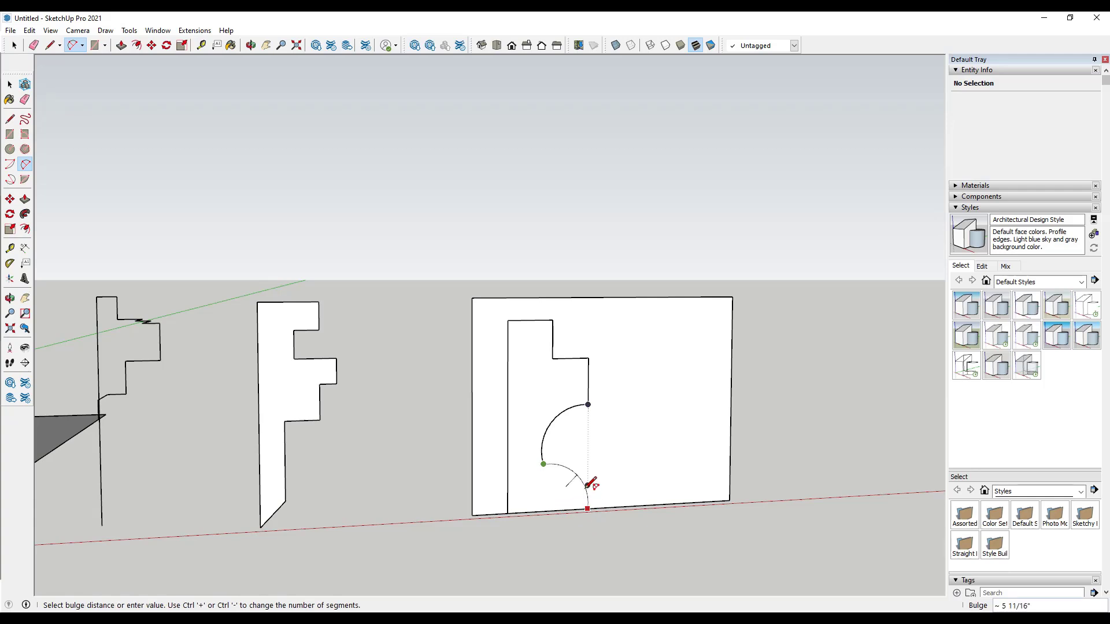
{"action": "left_click", "coordinate": [615, 471]}
{"action": "key", "text": "space"}
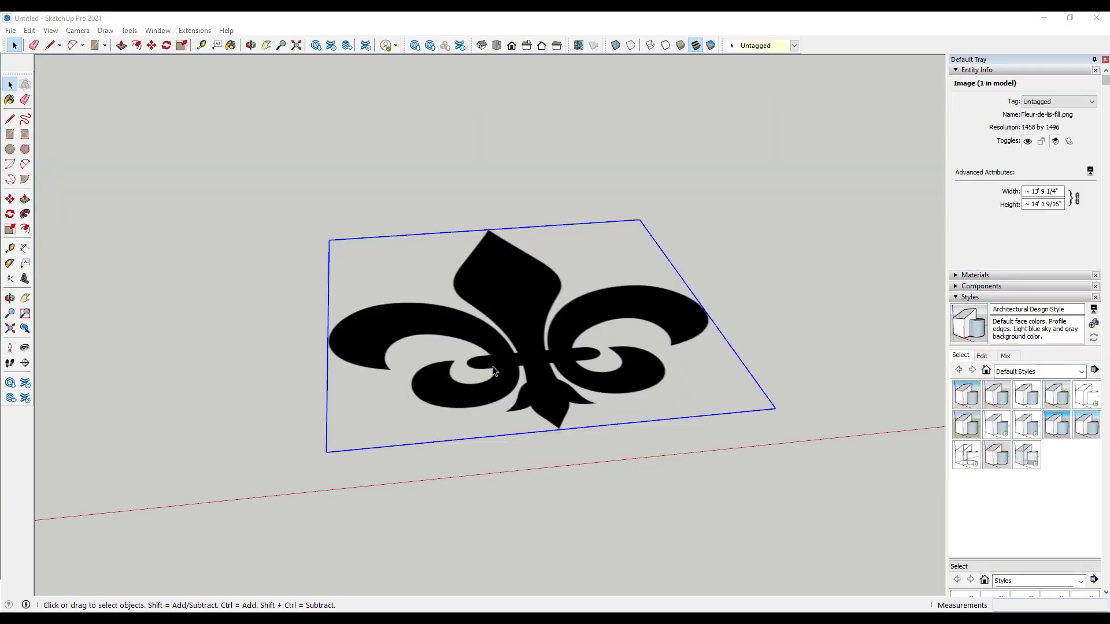
Trace the first arc on the fleur-de-lis image, from the left petal's lower tip up along its inner curve
{"action": "scroll", "coordinate": [493, 371], "scroll_direction": "up", "scroll_amount": 2}
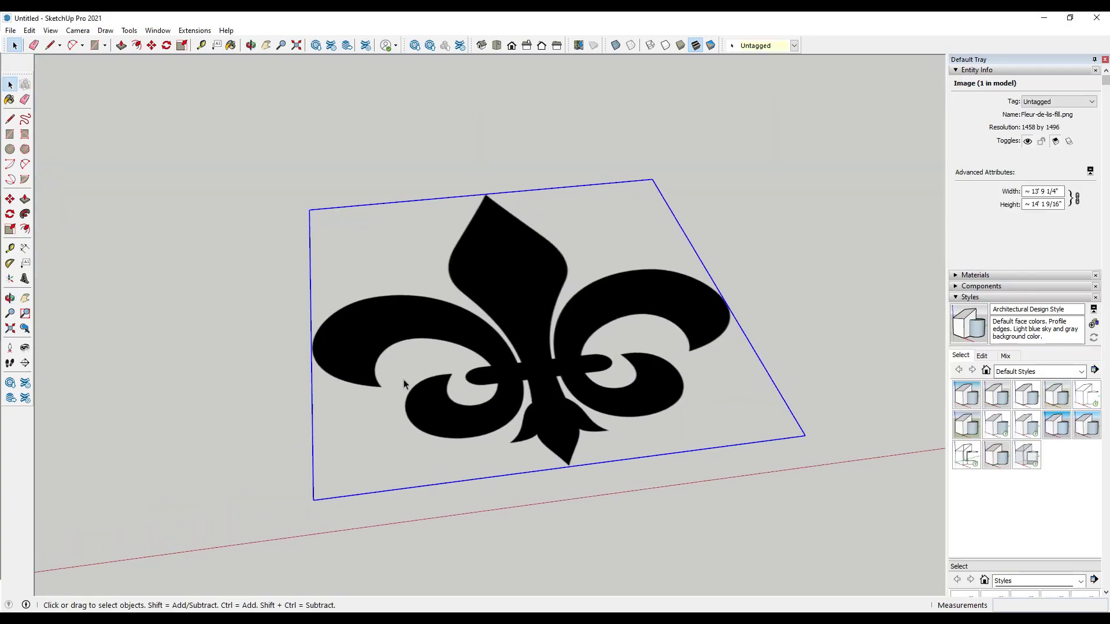
{"action": "scroll", "coordinate": [392, 386], "scroll_direction": "up", "scroll_amount": 3}
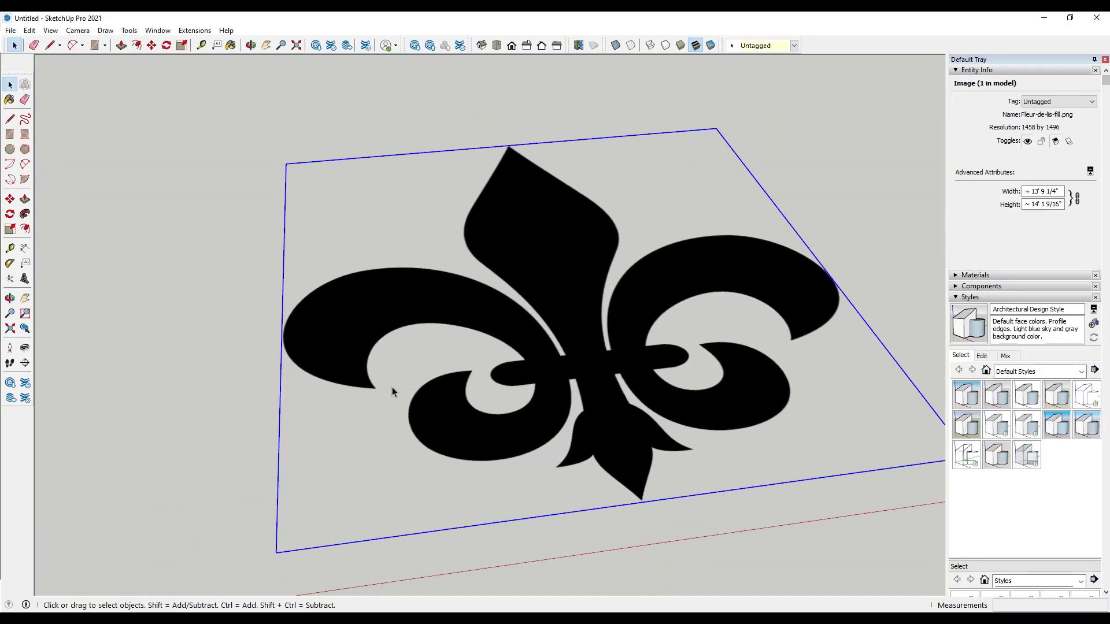
{"action": "middle_click_drag", "start_coordinate": [392, 386], "coordinate": [415, 370]}
{"action": "scroll", "coordinate": [415, 369], "scroll_direction": "down", "scroll_amount": 2}
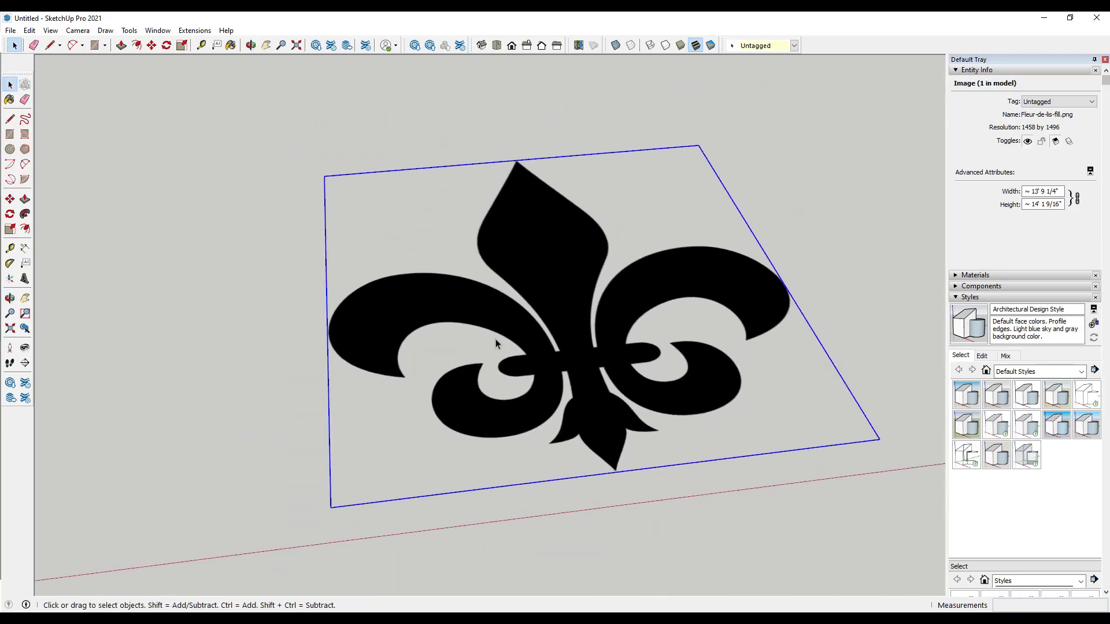
{"action": "scroll", "coordinate": [441, 376], "scroll_direction": "up", "scroll_amount": 3}
{"action": "key", "text": "a"}
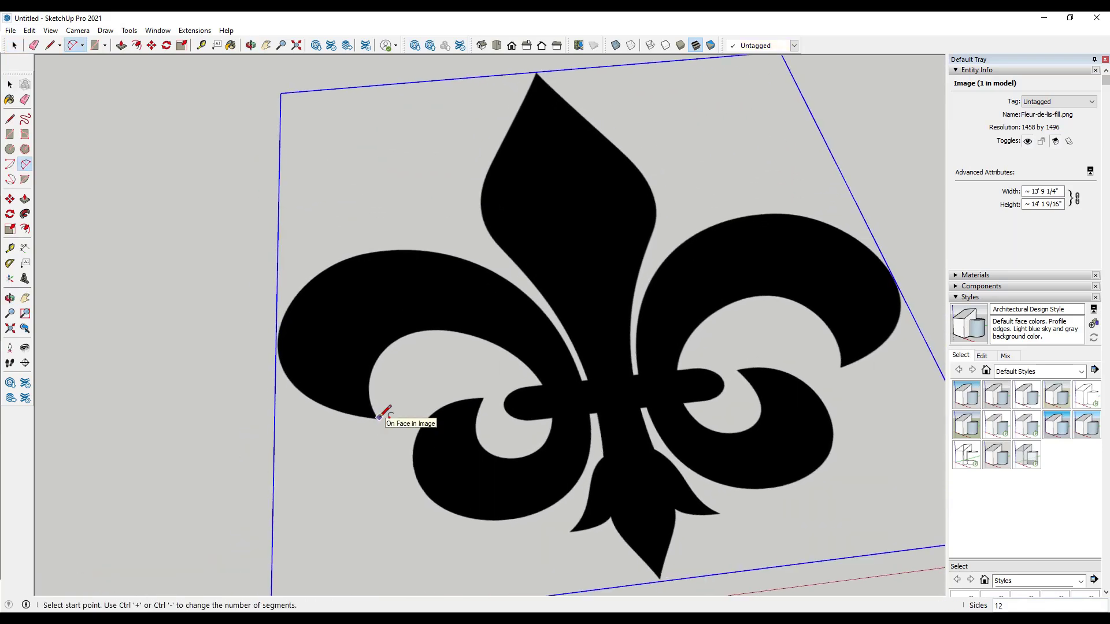
{"action": "left_click", "coordinate": [378, 417]}
{"action": "left_click", "coordinate": [378, 417]}
{"action": "scroll", "coordinate": [384, 364], "scroll_direction": "up", "scroll_amount": 3}
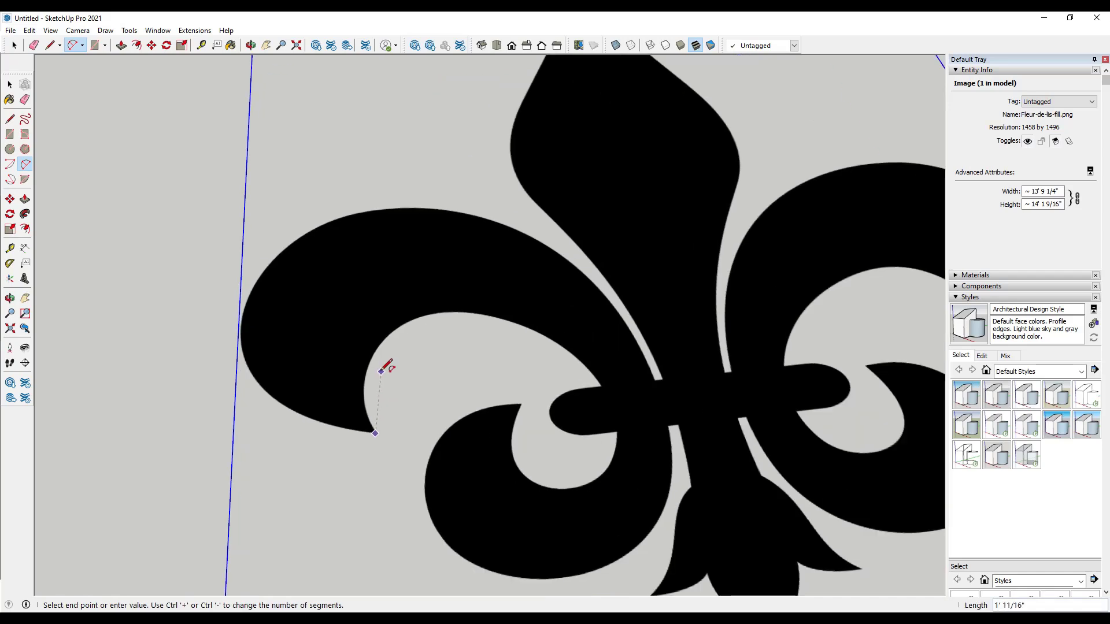
{"action": "left_click", "coordinate": [366, 353]}
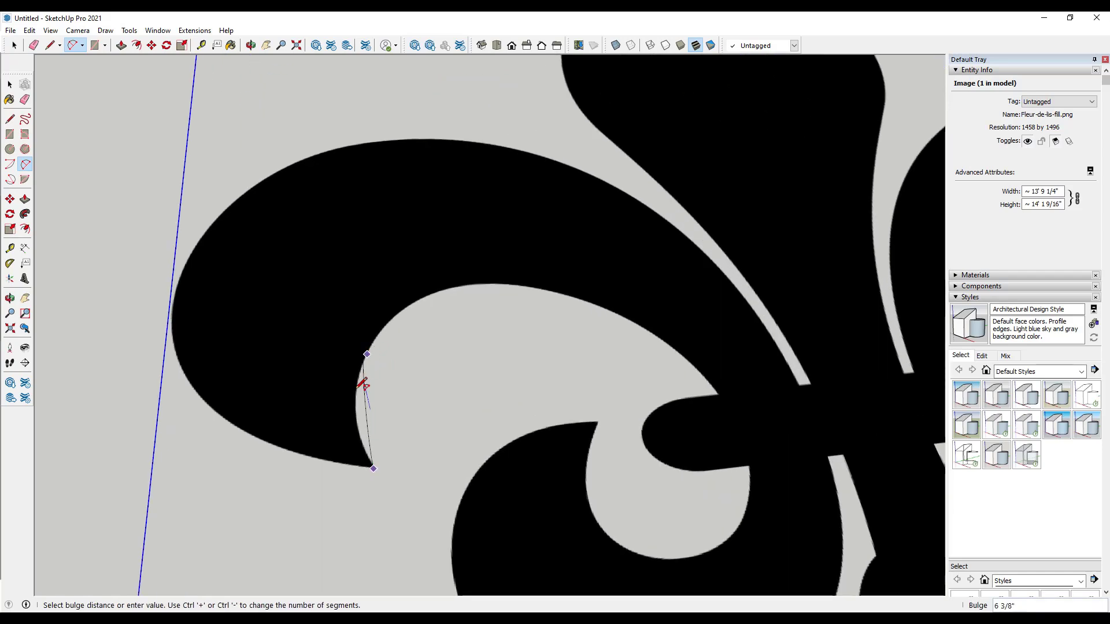
{"action": "left_click", "coordinate": [358, 388]}
Add a second arc from the first arc's end up to the start of the inner curve's crest
{"action": "left_click", "coordinate": [367, 354]}
{"action": "left_click", "coordinate": [441, 289]}
{"action": "left_click", "coordinate": [443, 290]}
Trace a third connected arc over the crest of the petal's inner curve, setting its bulge from a changed viewing angle
{"action": "left_click", "coordinate": [442, 290]}
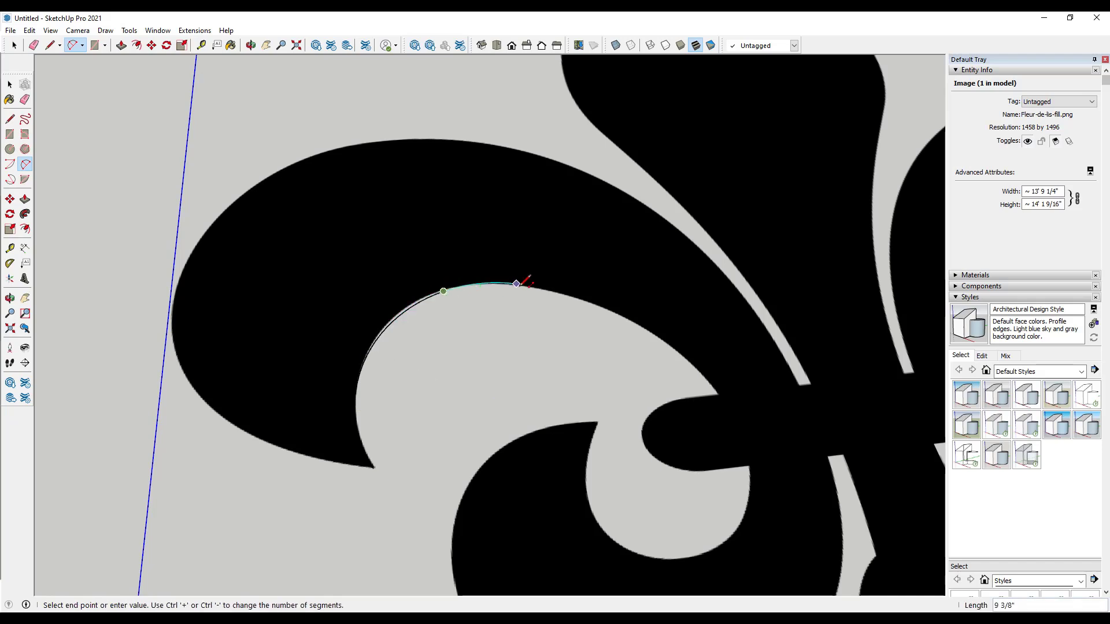
{"action": "left_click", "coordinate": [556, 294]}
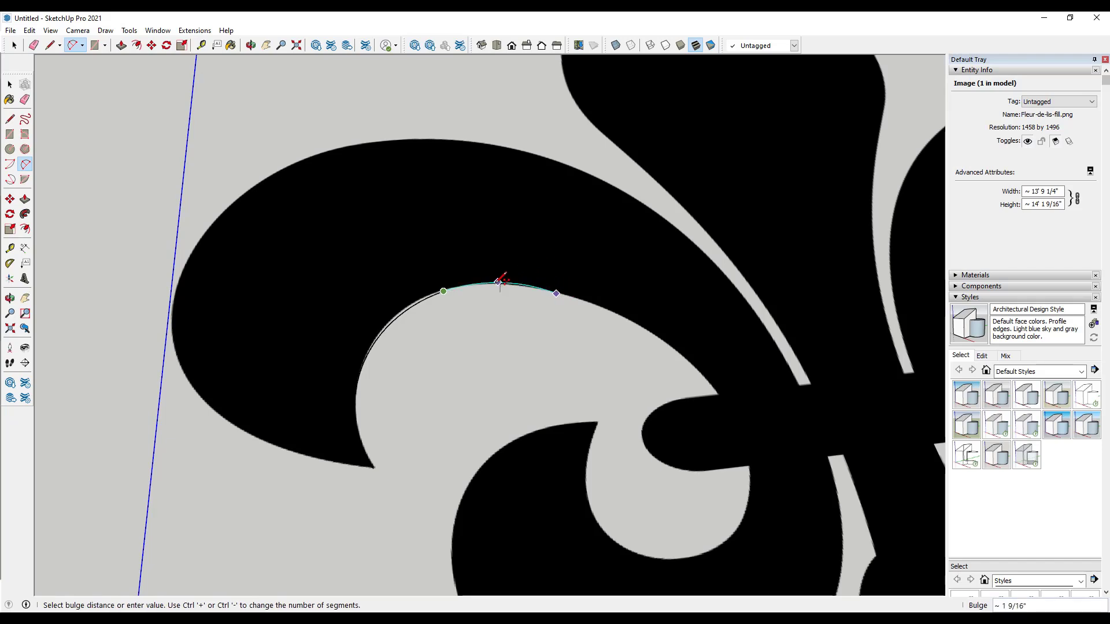
{"action": "middle_click_drag", "start_coordinate": [508, 292], "coordinate": [470, 169]}
{"action": "scroll", "coordinate": [515, 323], "scroll_direction": "up", "scroll_amount": 4}
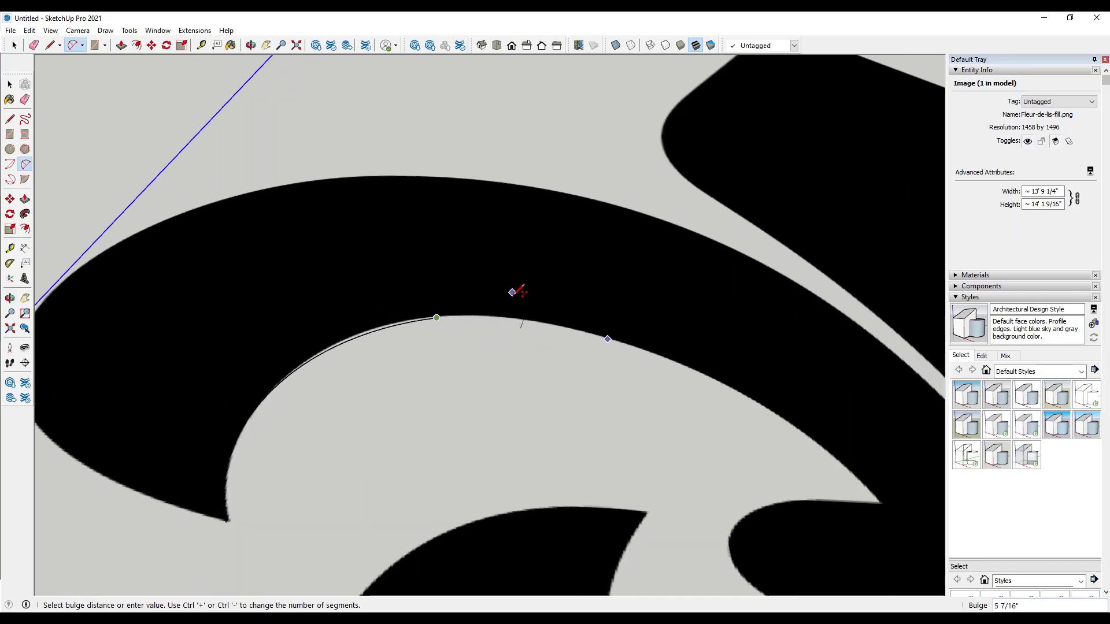
{"action": "scroll", "coordinate": [517, 298], "scroll_direction": "up", "scroll_amount": 3}
{"action": "mouse_move", "coordinate": [516, 289]}
{"action": "middle_mouse_down"}
{"action": "mouse_move", "coordinate": [535, 434]}
{"action": "mouse_move", "coordinate": [527, 297]}
{"action": "middle_mouse_up"}
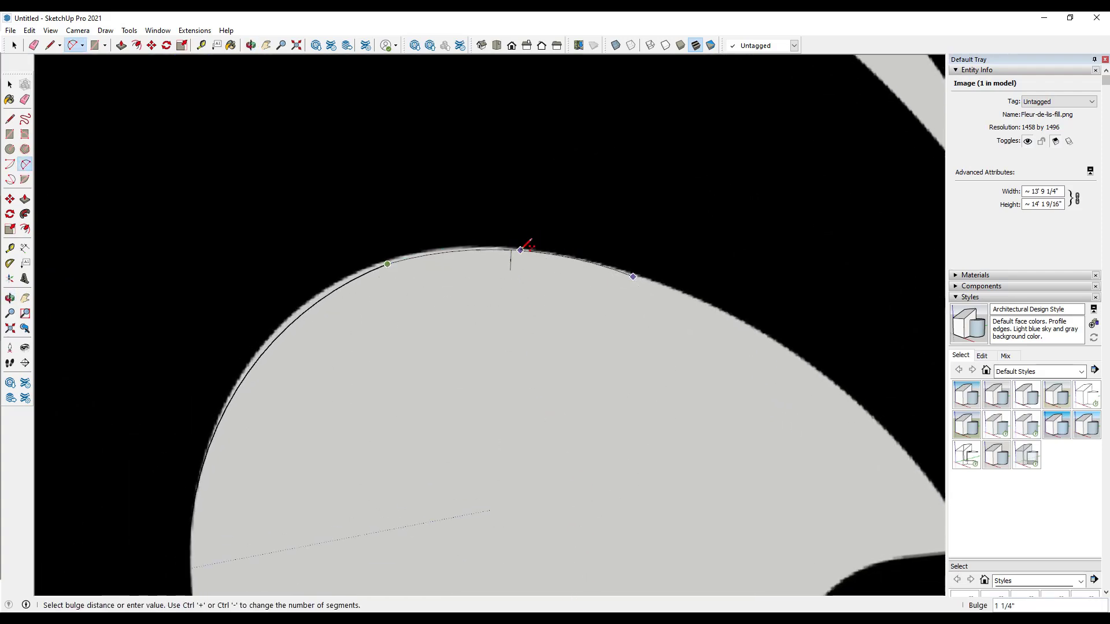
{"action": "left_click", "coordinate": [523, 252]}
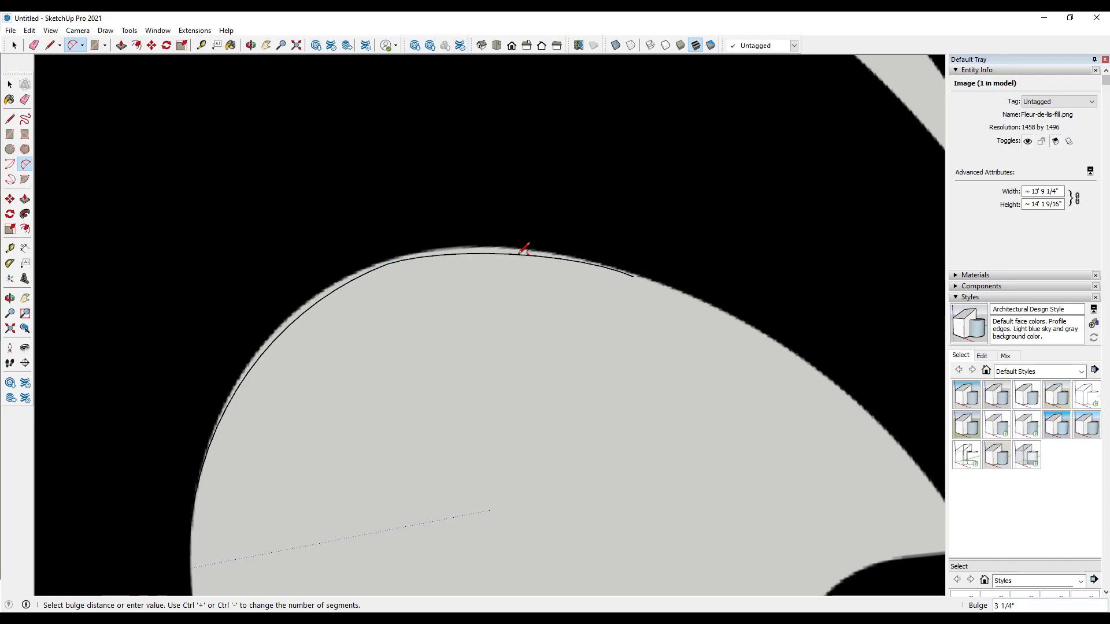
Continue the tracing with a fourth arc down the right side of the petal's inner curve
{"action": "left_click", "coordinate": [634, 277]}
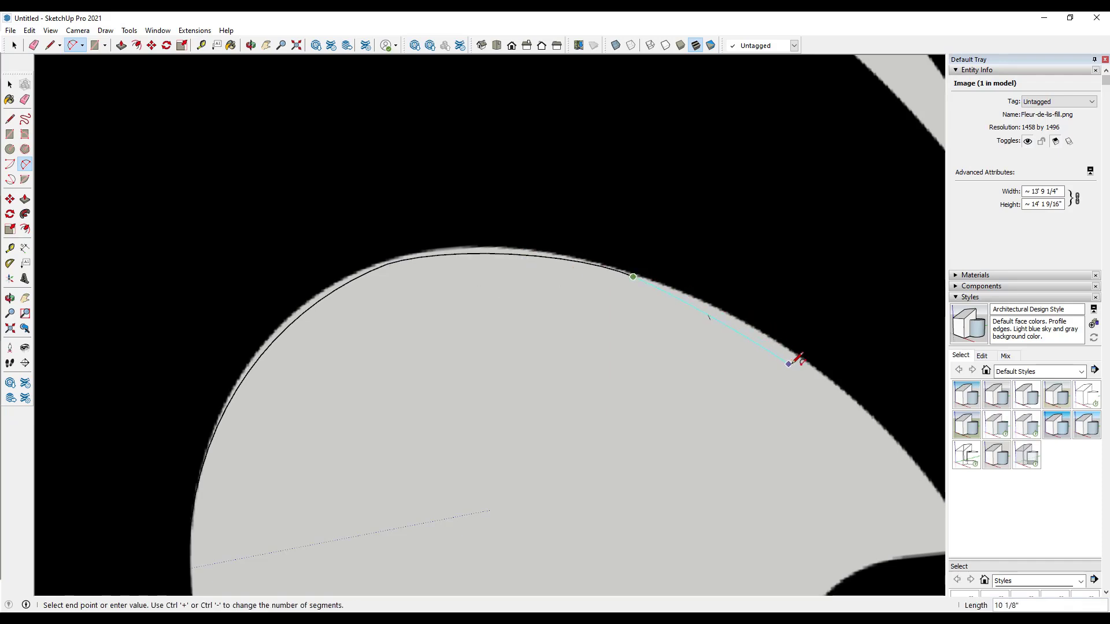
{"action": "left_click", "coordinate": [830, 378]}
{"action": "left_click", "coordinate": [821, 369]}
Select the whole traced arc chain and examine how it lies against the fleur-de-lis image
{"action": "middle_click_drag", "start_coordinate": [820, 366], "coordinate": [560, 110]}
{"action": "middle_click_drag", "start_coordinate": [512, 401], "coordinate": [403, 339]}
{"action": "mouse_move", "coordinate": [534, 377]}
{"action": "middle_mouse_down"}
{"action": "mouse_move", "coordinate": [549, 307]}
{"action": "mouse_move", "coordinate": [550, 401]}
{"action": "mouse_move", "coordinate": [514, 369]}
{"action": "middle_mouse_up"}
{"action": "scroll", "coordinate": [515, 373], "scroll_direction": "down", "scroll_amount": 5}
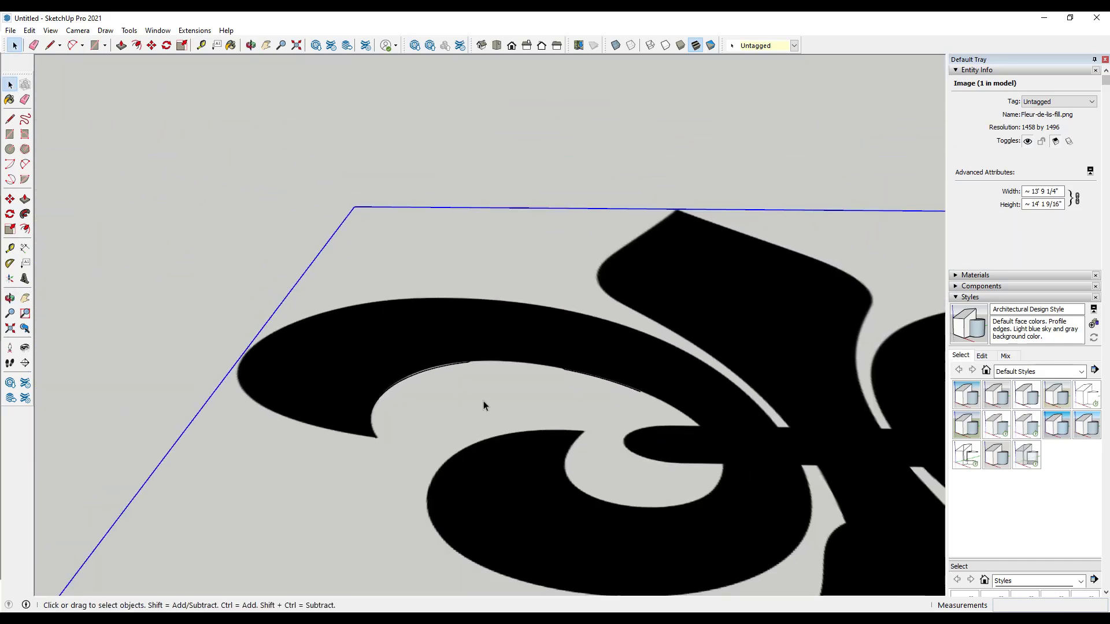
{"action": "middle_click_drag", "start_coordinate": [505, 419], "coordinate": [498, 538]}
{"action": "left_click", "coordinate": [428, 370]}
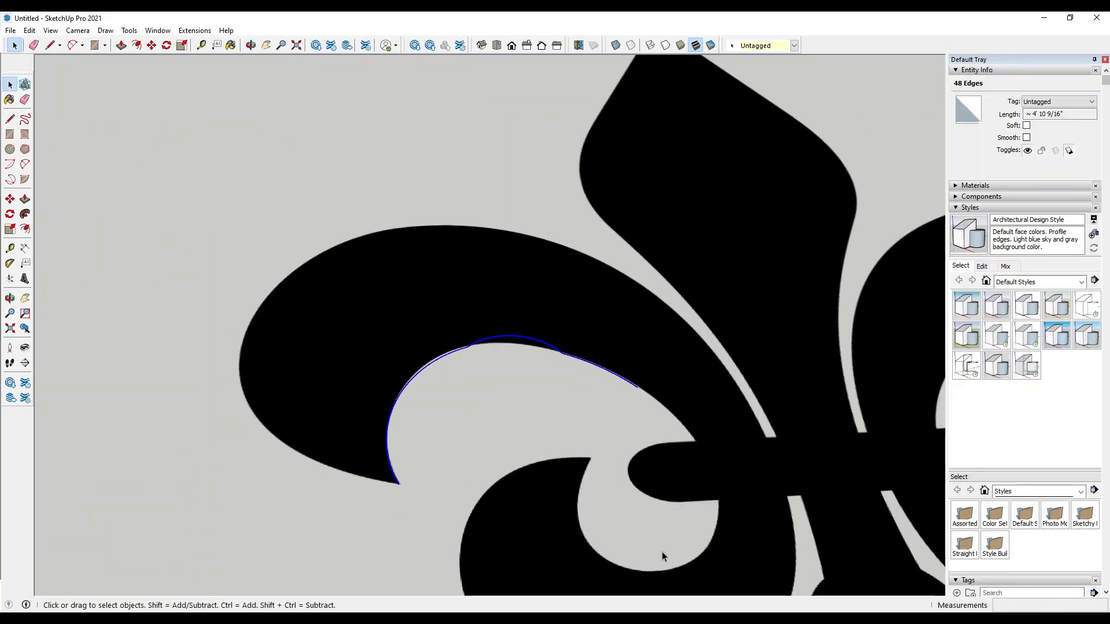
Clear the traced arcs from the fleur-de-lis image and place the FredoSpline toolbar over the drawing area
{"action": "left_click", "coordinate": [658, 536]}
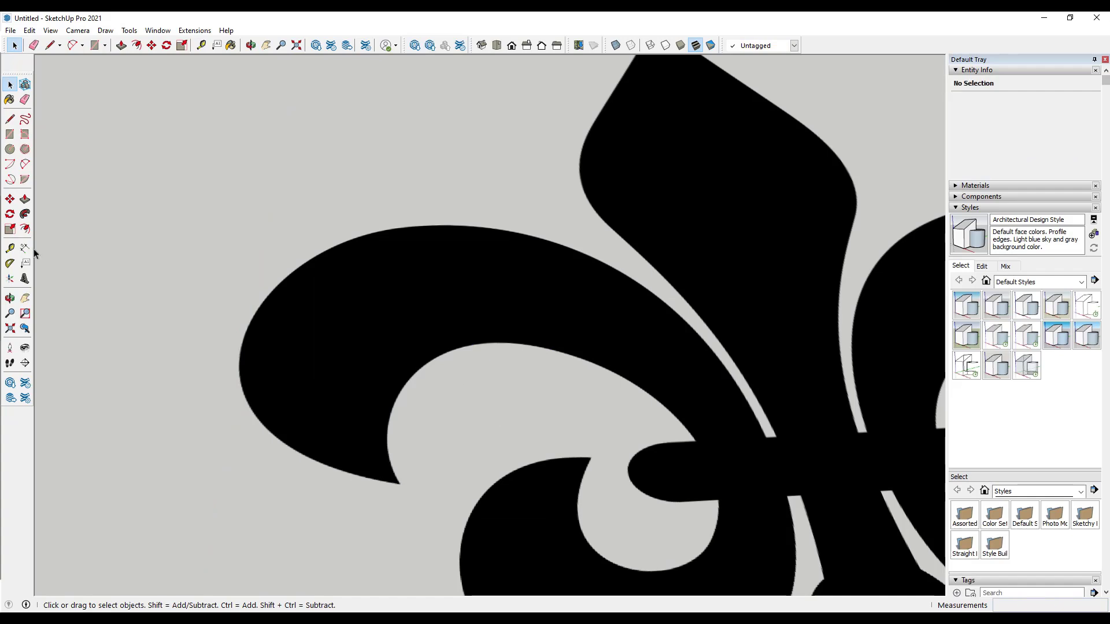
{"action": "left_click_drag", "start_coordinate": [189, 81], "coordinate": [171, 78]}
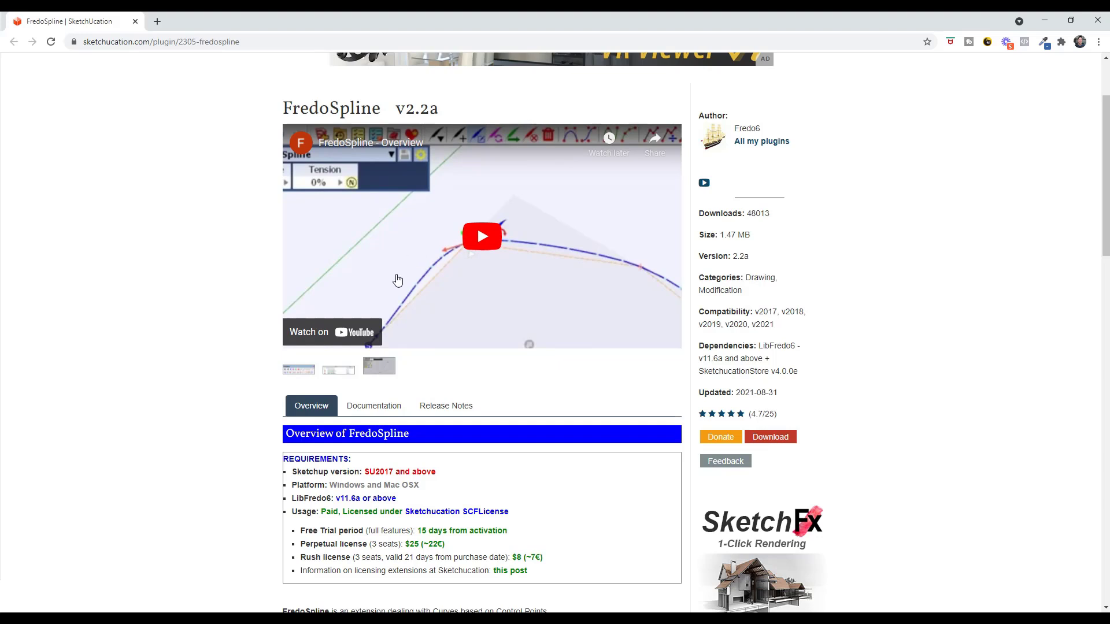
Review the requirements and overview on the FredoSpline page of SketchUcation, and return to the model
{"action": "scroll", "coordinate": [397, 279], "scroll_direction": "down", "scroll_amount": 1}
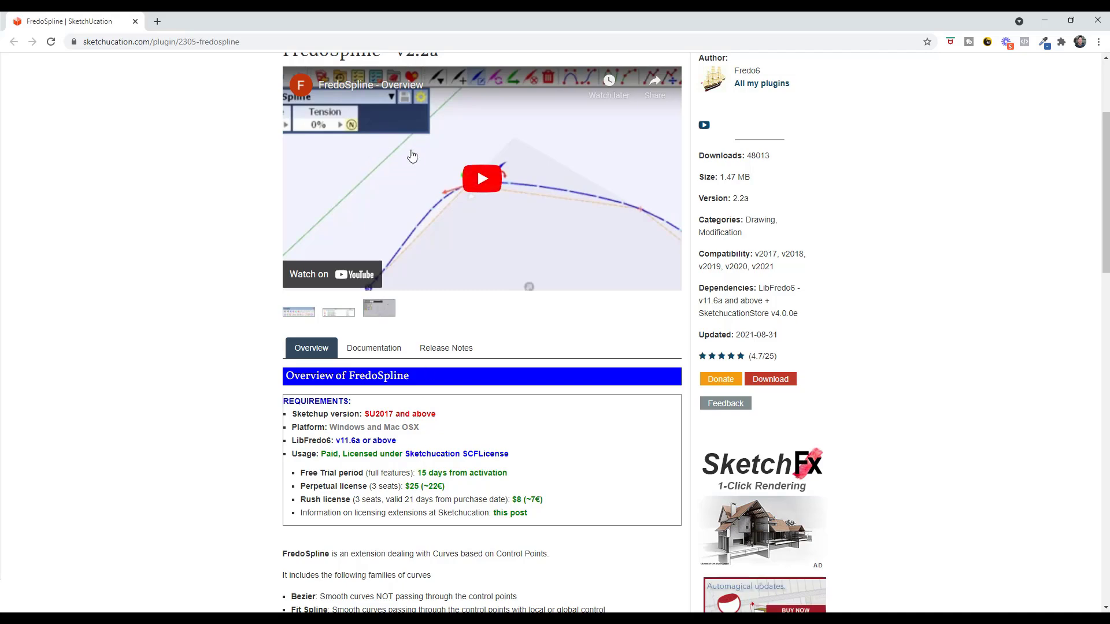
{"action": "left_click", "coordinate": [1043, 21]}
Start a new FredoSpline curve of type Local Fit Spline, with the drawing plane constrained to Z
{"action": "scroll", "coordinate": [389, 285], "scroll_direction": "down", "scroll_amount": 3}
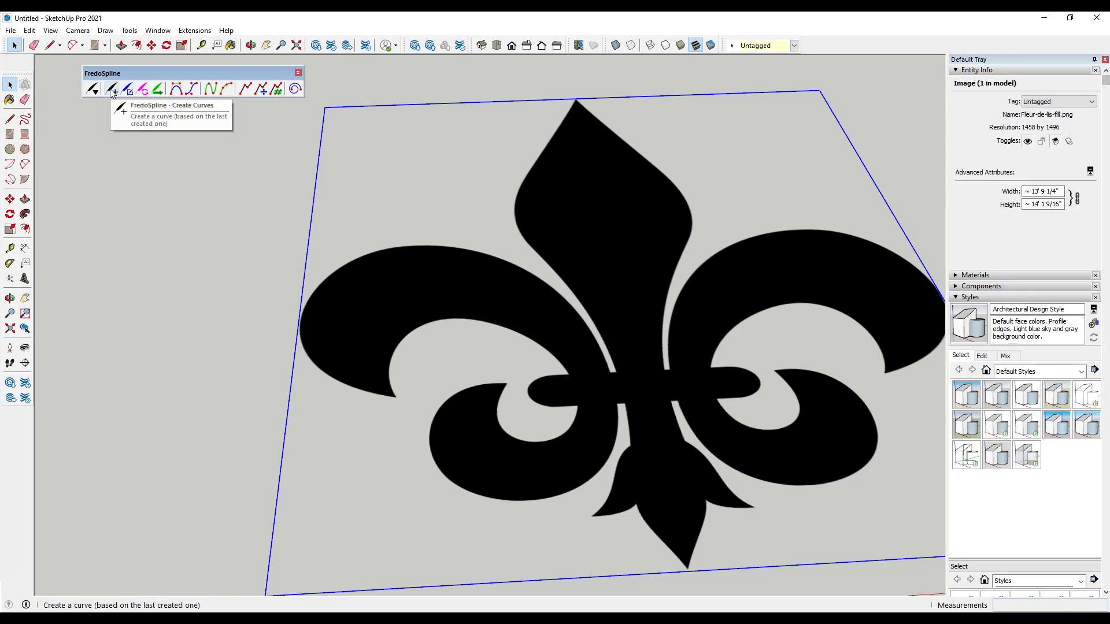
{"action": "left_click", "coordinate": [112, 90]}
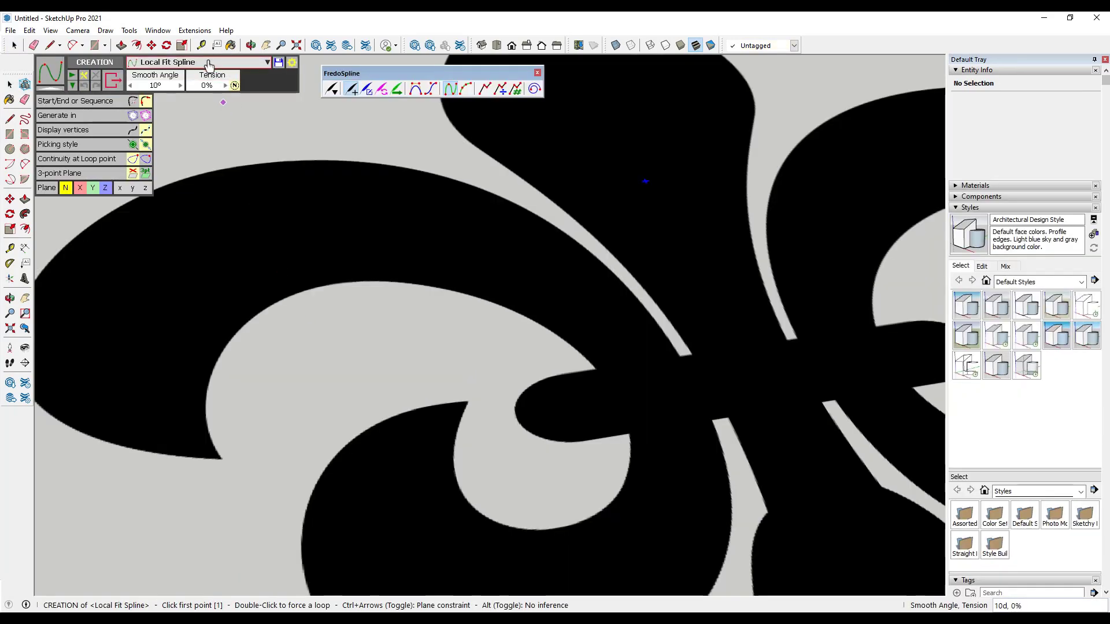
{"action": "left_click", "coordinate": [205, 63]}
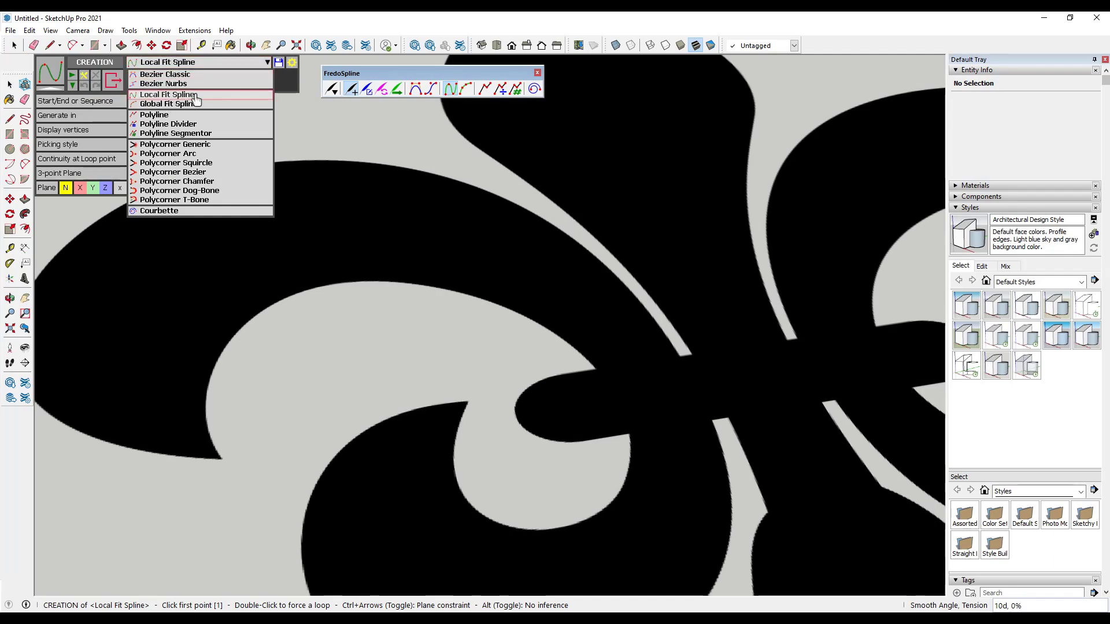
{"action": "left_click", "coordinate": [198, 95]}
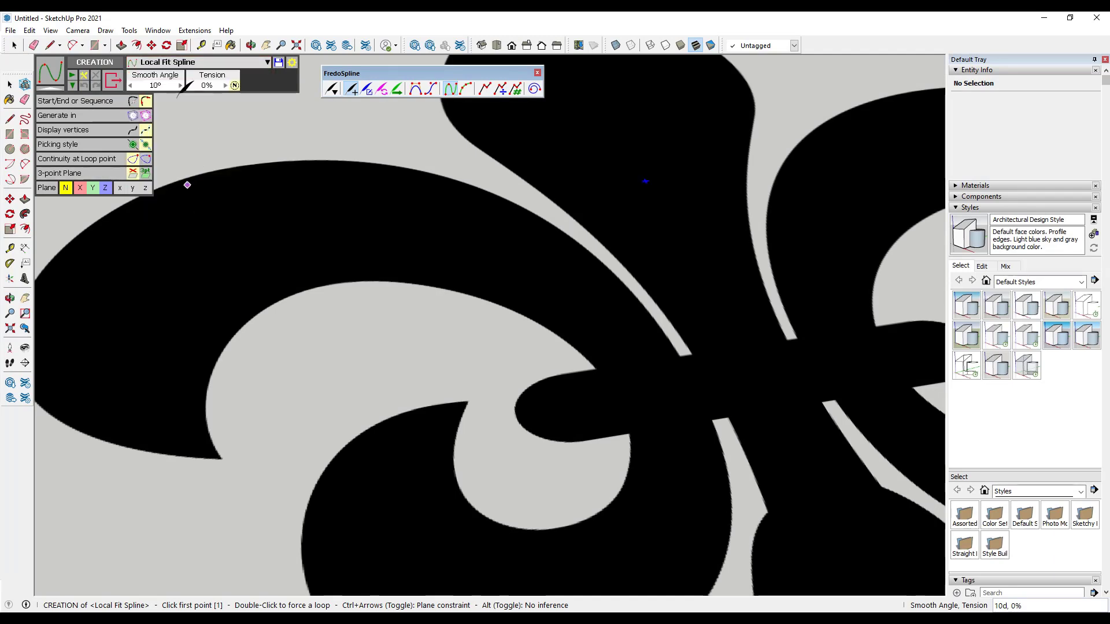
{"action": "left_click", "coordinate": [167, 68]}
{"action": "left_click", "coordinate": [173, 99]}
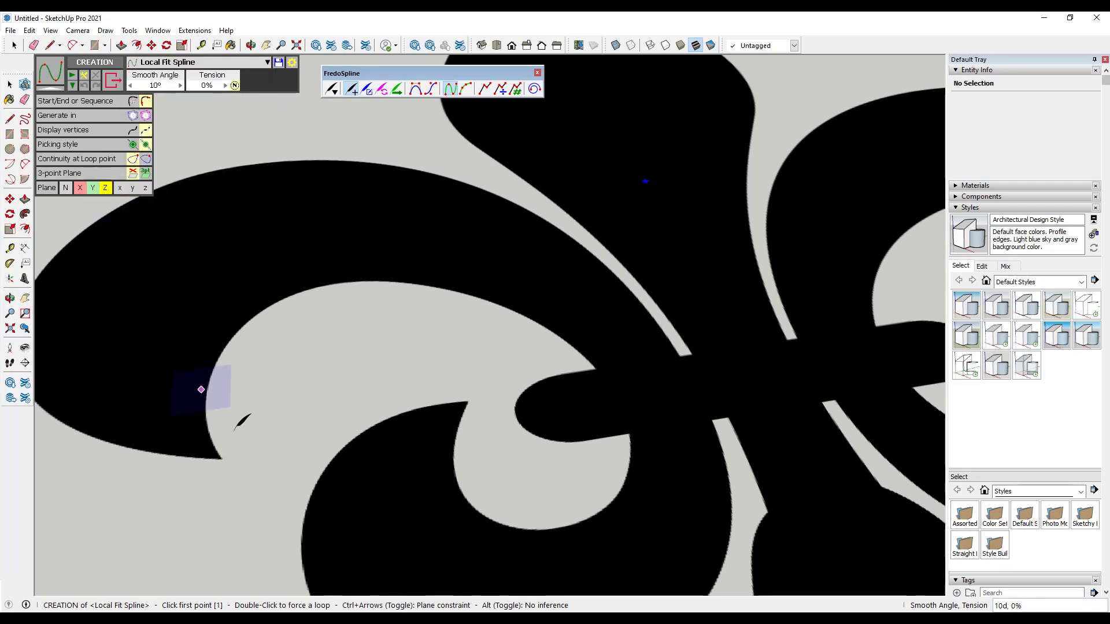
Trace the left petal's inner curve with spline points, from its lower tip over the crest to the horizontal band
{"action": "left_click", "coordinate": [220, 459]}
{"action": "left_click", "coordinate": [212, 439]}
{"action": "left_click", "coordinate": [207, 427]}
{"action": "left_click", "coordinate": [209, 377]}
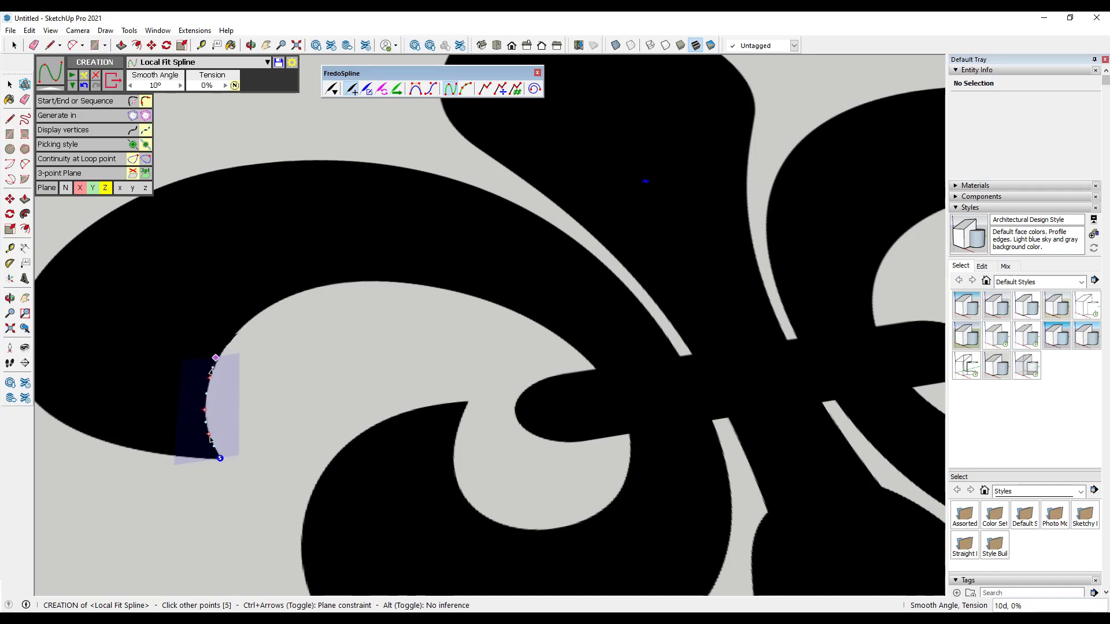
{"action": "left_click", "coordinate": [226, 343]}
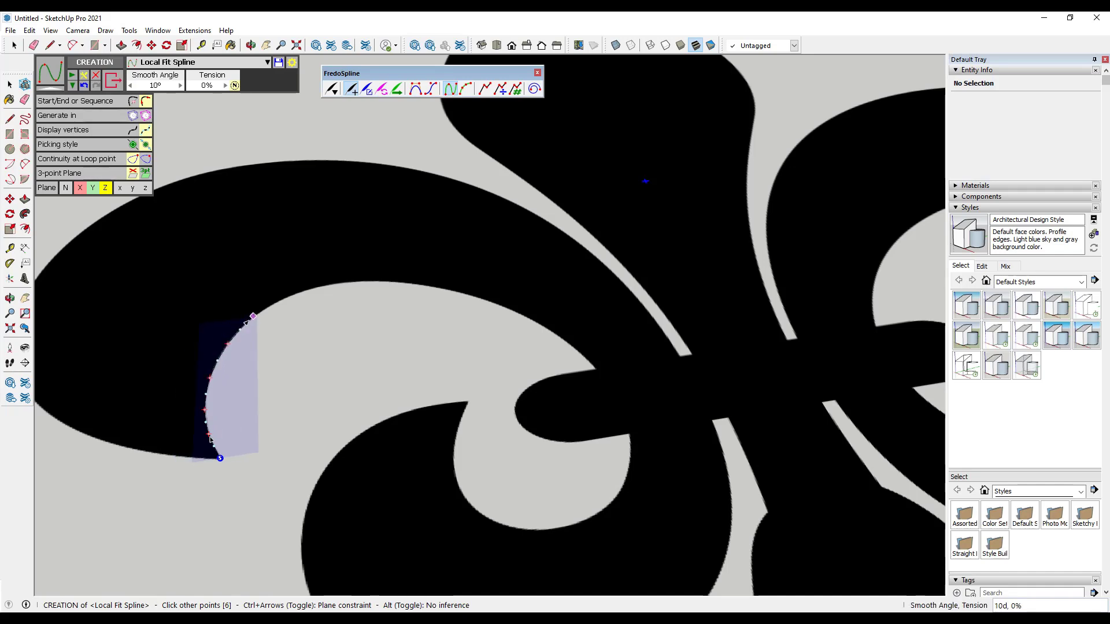
{"action": "left_click", "coordinate": [255, 315]}
{"action": "left_click", "coordinate": [295, 293]}
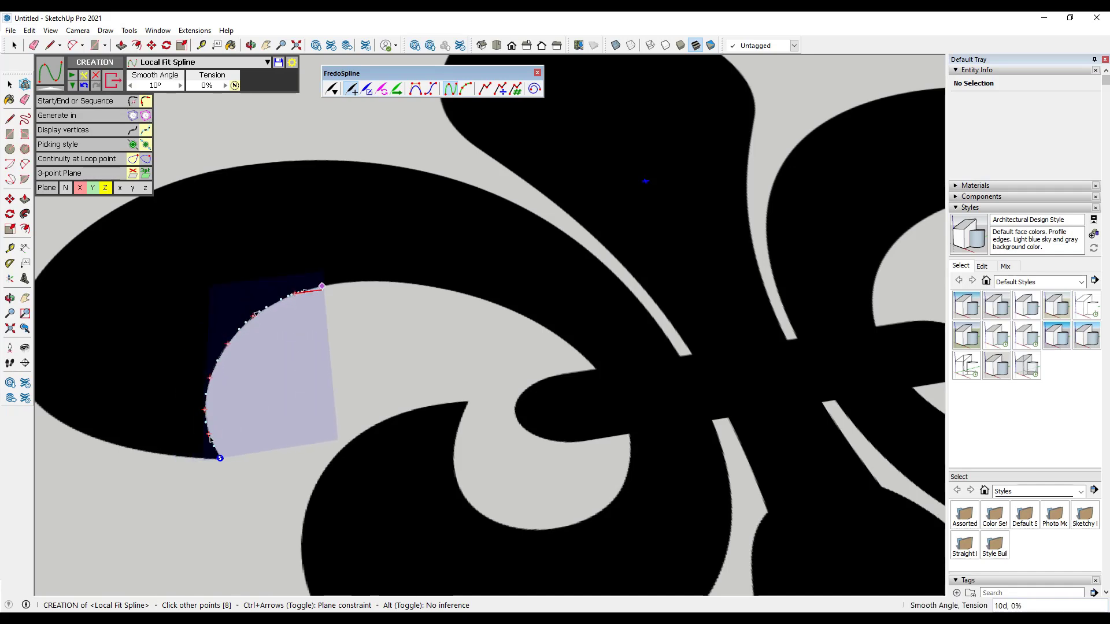
{"action": "left_click", "coordinate": [335, 283]}
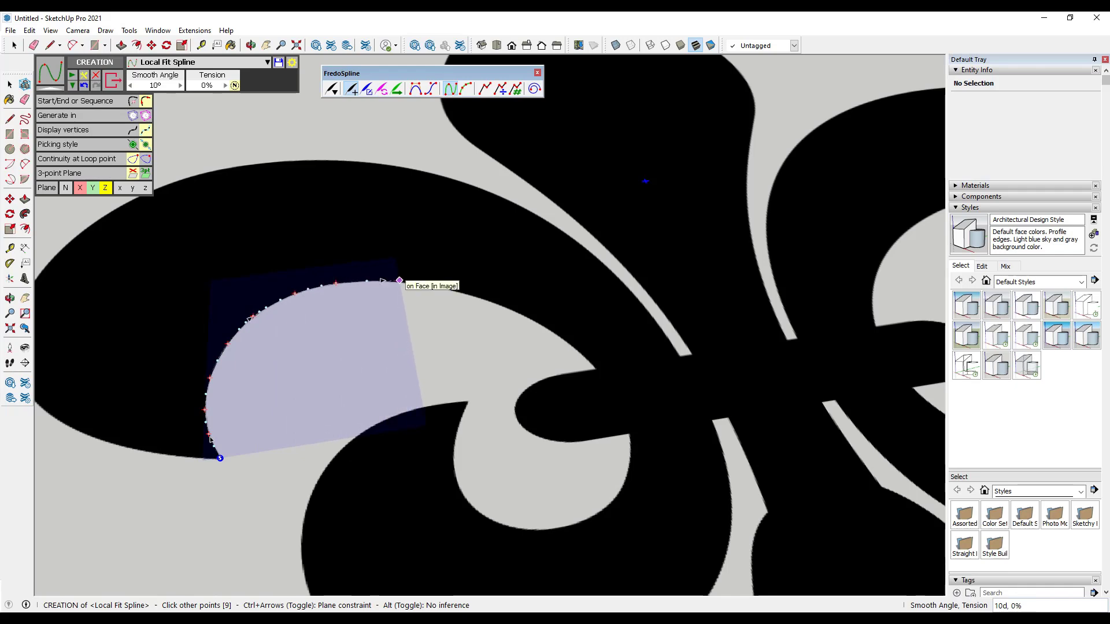
{"action": "left_click", "coordinate": [398, 280]}
{"action": "left_click", "coordinate": [460, 291]}
{"action": "left_click", "coordinate": [458, 291]}
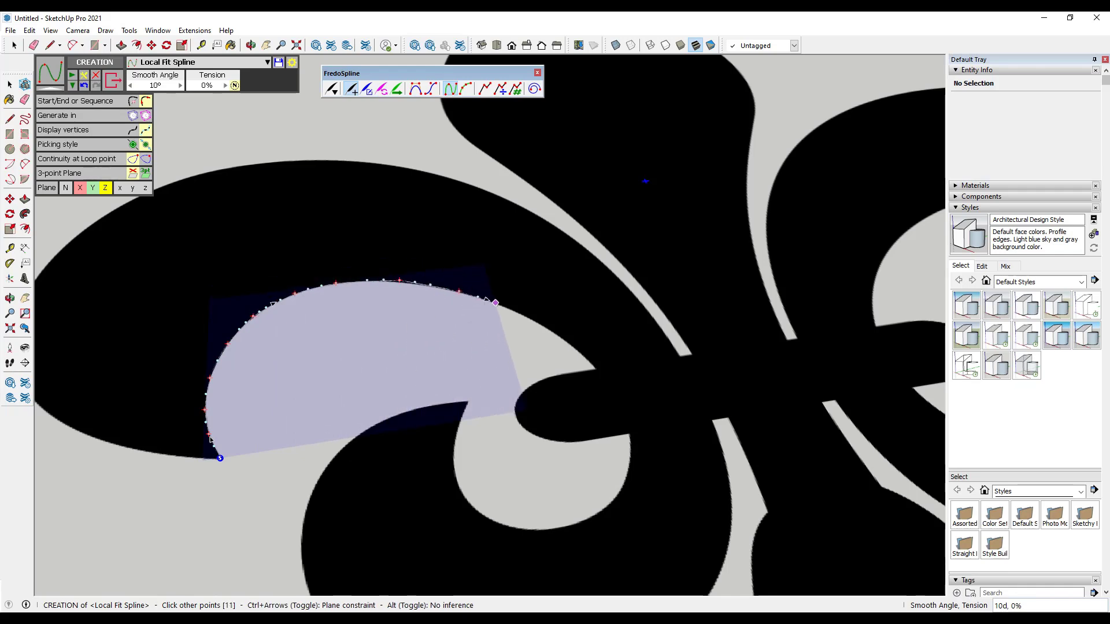
{"action": "left_click", "coordinate": [529, 319]}
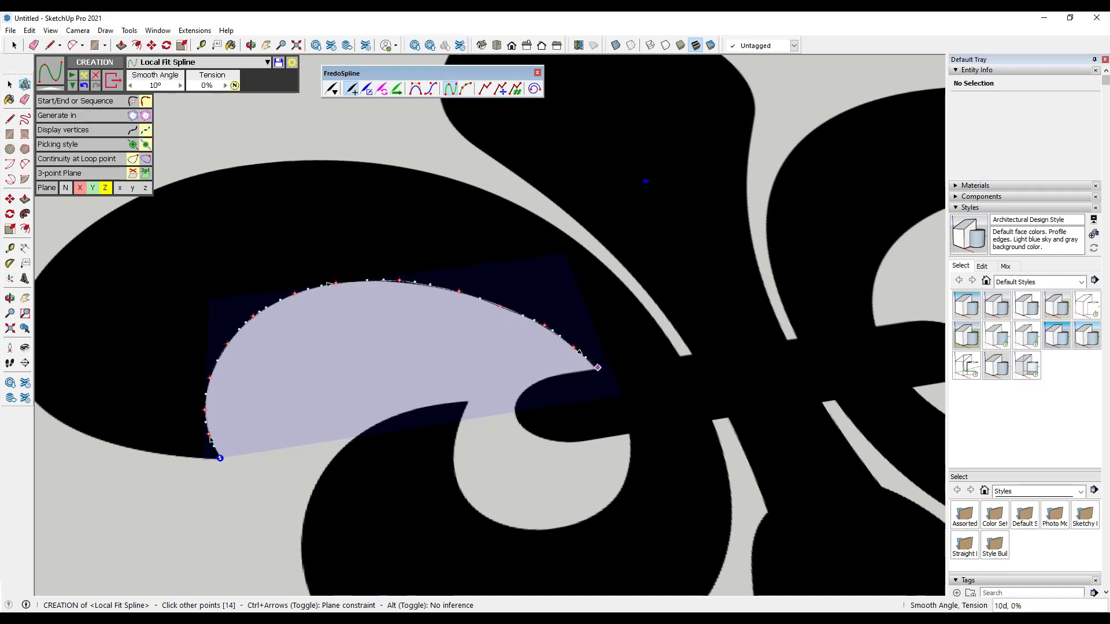
{"action": "left_click", "coordinate": [593, 370]}
Continue the spline around the rounded left end of the horizontal band to its lower corner
{"action": "scroll", "coordinate": [551, 379], "scroll_direction": "up", "scroll_amount": 3}
{"action": "left_click", "coordinate": [550, 373]}
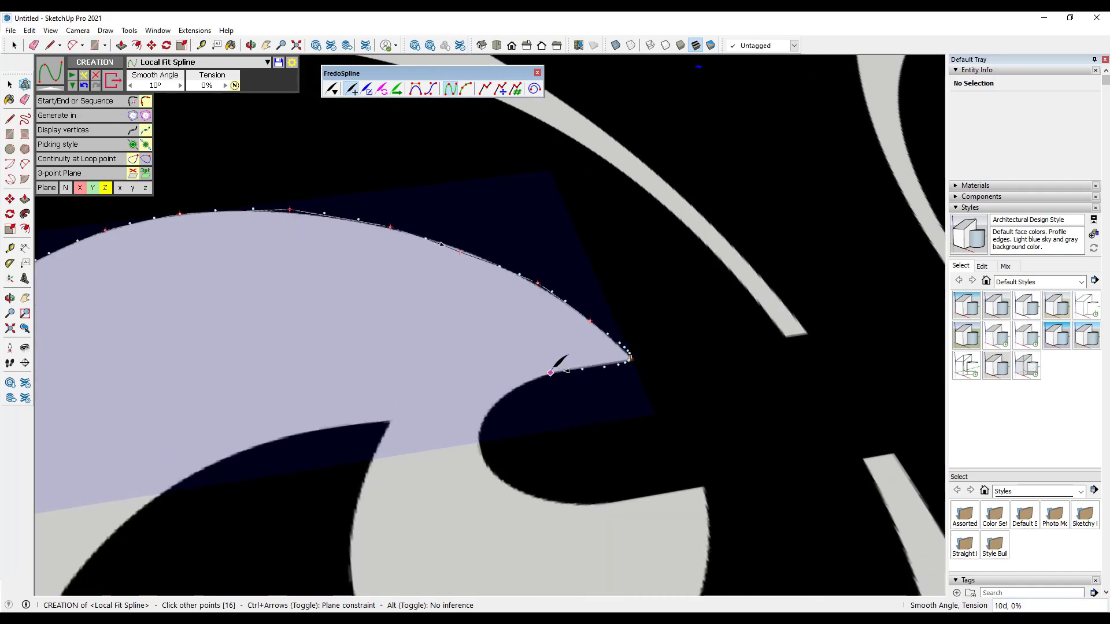
{"action": "left_click", "coordinate": [512, 389]}
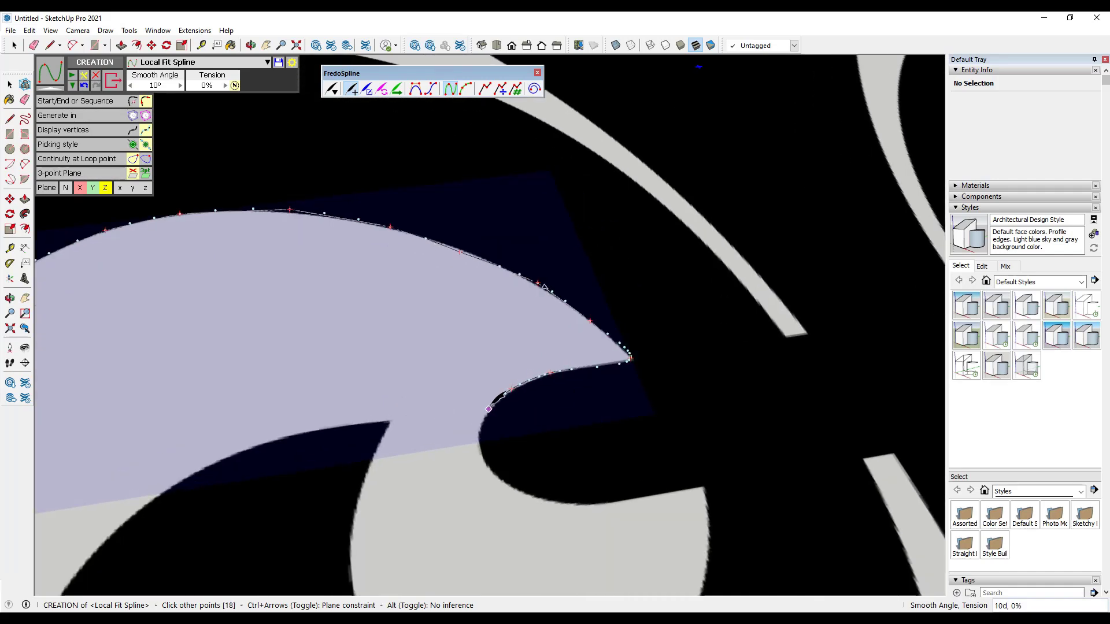
{"action": "left_click", "coordinate": [475, 436]}
{"action": "left_click", "coordinate": [480, 456]}
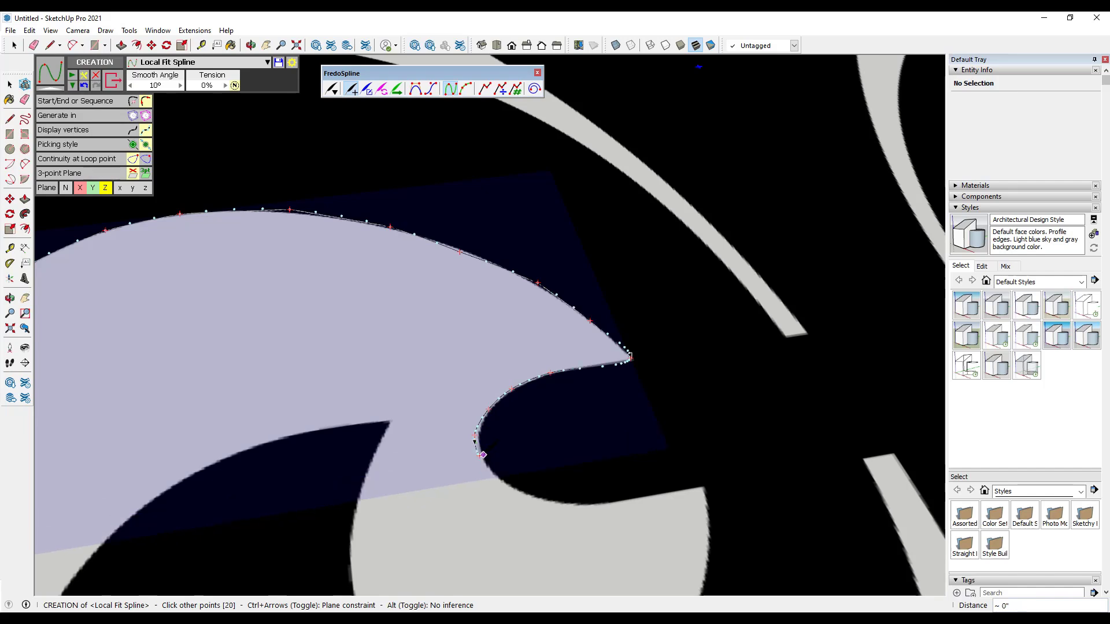
{"action": "left_click", "coordinate": [504, 481]}
{"action": "left_click", "coordinate": [530, 493]}
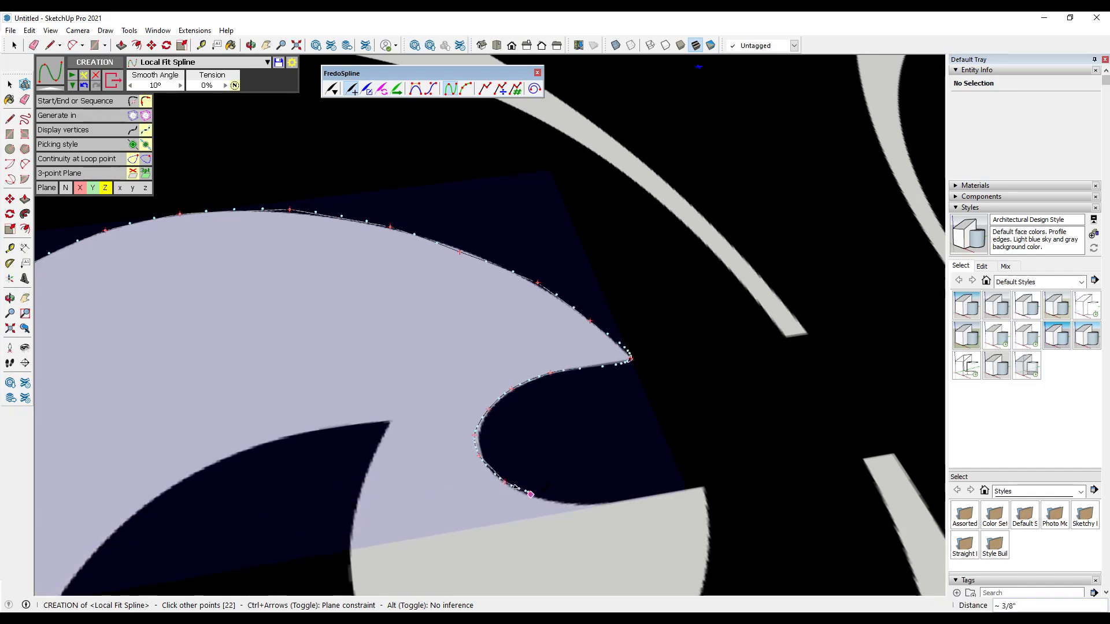
{"action": "left_click", "coordinate": [548, 497]}
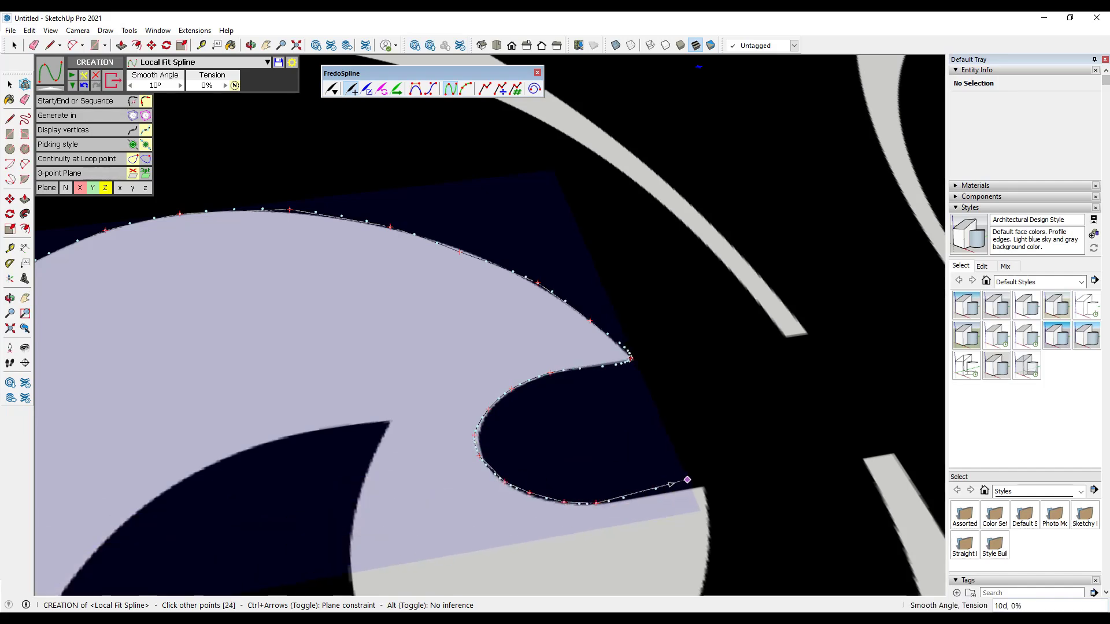
{"action": "left_click", "coordinate": [705, 486]}
Continue the spline around the hollow of the lower-left scroll, down its right side and up along its left side
{"action": "middle_click_drag", "start_coordinate": [704, 486], "coordinate": [704, 475]}
{"action": "left_click", "coordinate": [698, 488]}
{"action": "left_click", "coordinate": [698, 489]}
{"action": "left_click", "coordinate": [663, 560]}
{"action": "middle_click_drag", "start_coordinate": [663, 559], "coordinate": [619, 556]}
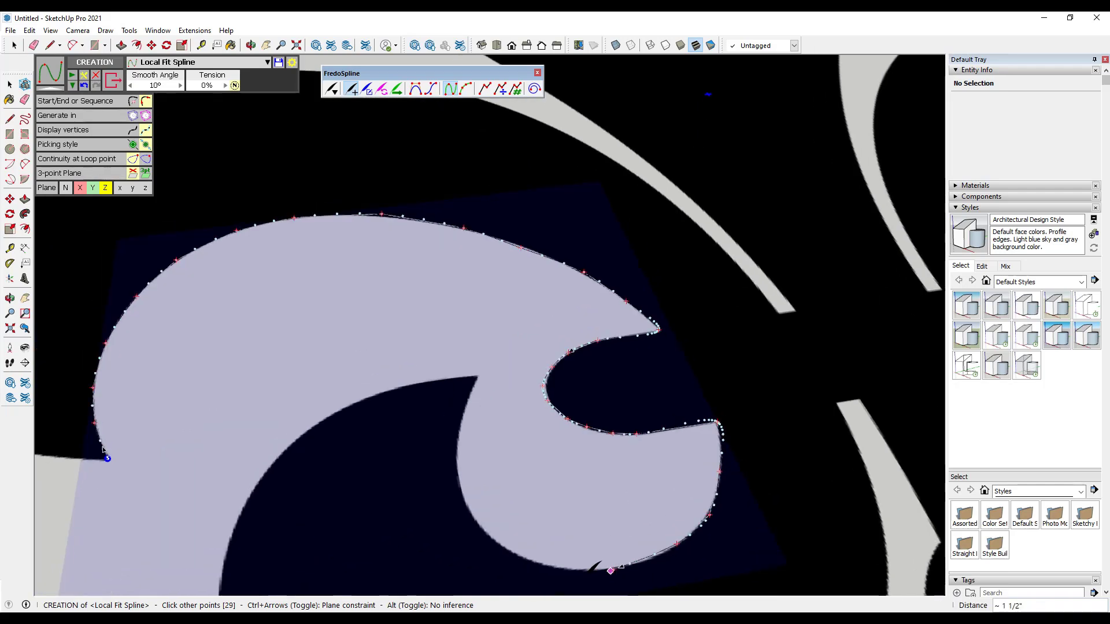
{"action": "left_click", "coordinate": [549, 568]}
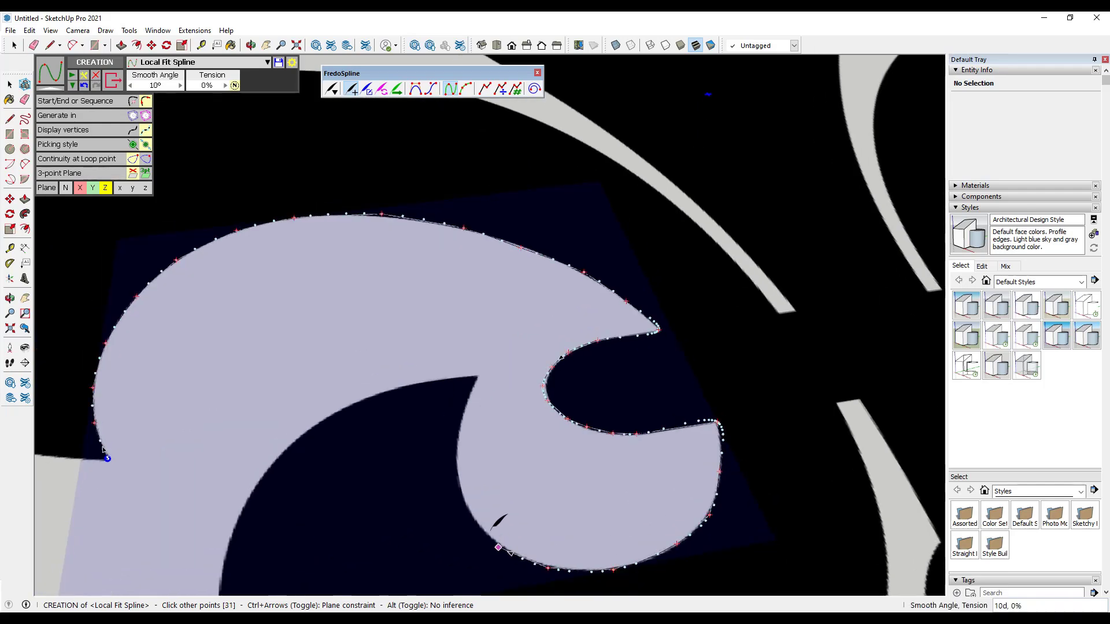
{"action": "left_click", "coordinate": [466, 506]}
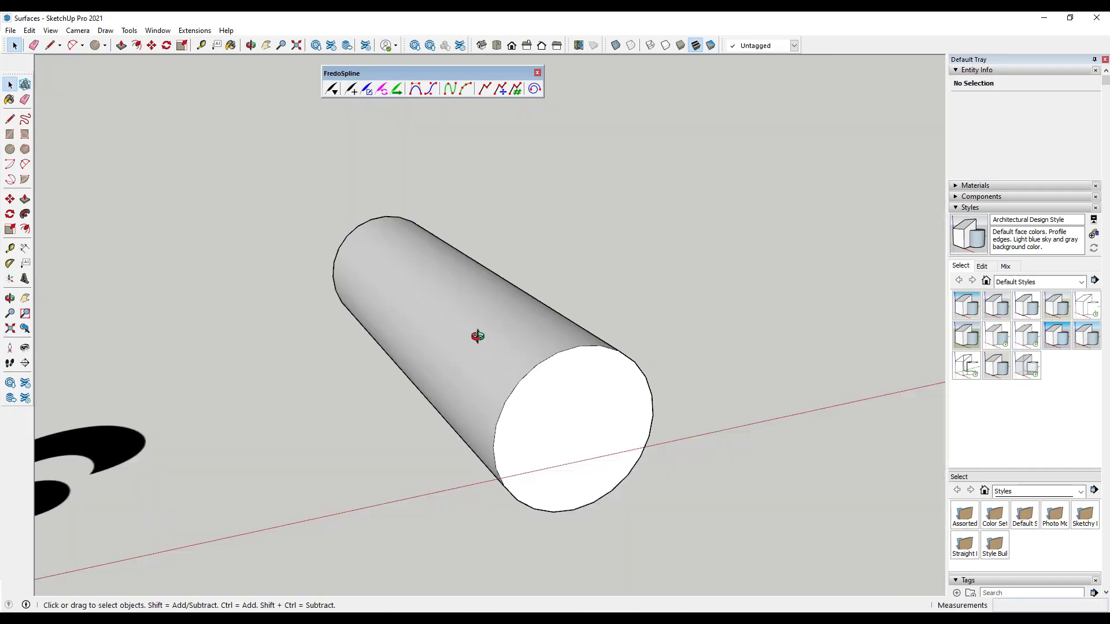
Switch to the browser, review the Tools On Surface plugin post on the SketchUcation forum, and return to the cylinder model
{"action": "middle_click_drag", "start_coordinate": [445, 329], "coordinate": [493, 357]}
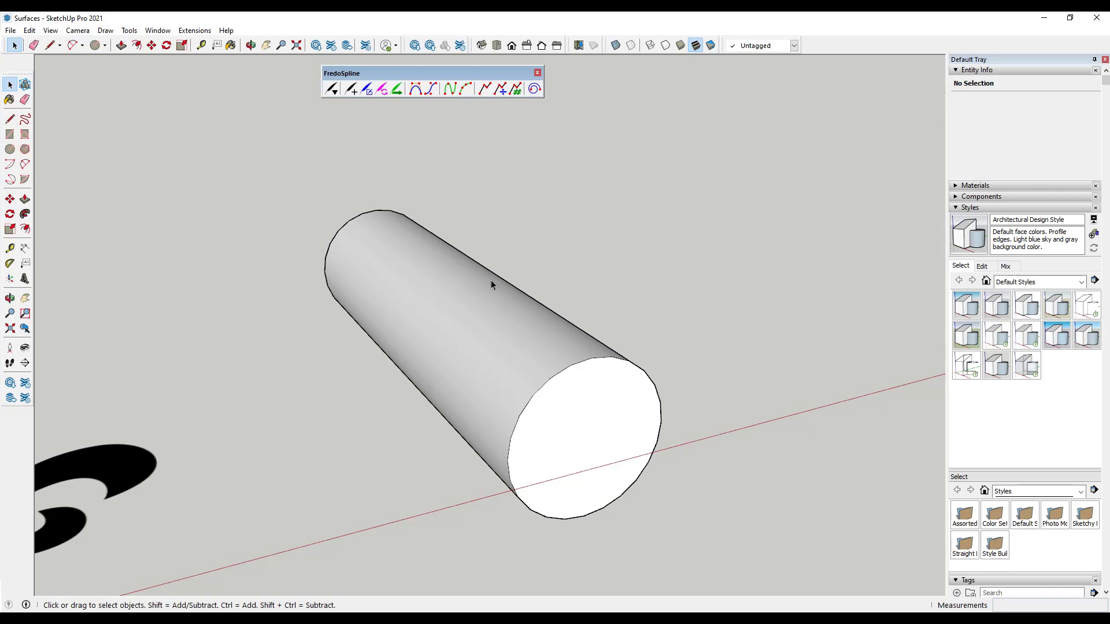
{"action": "middle_click_drag", "start_coordinate": [476, 347], "coordinate": [507, 310]}
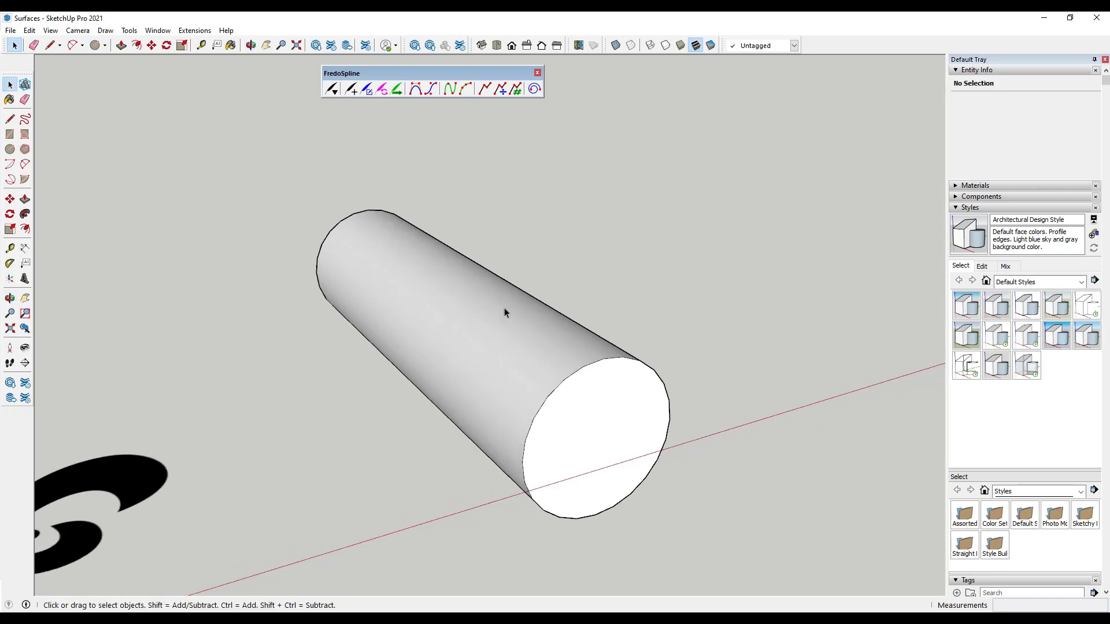
{"action": "key", "text": "alt+Tab"}
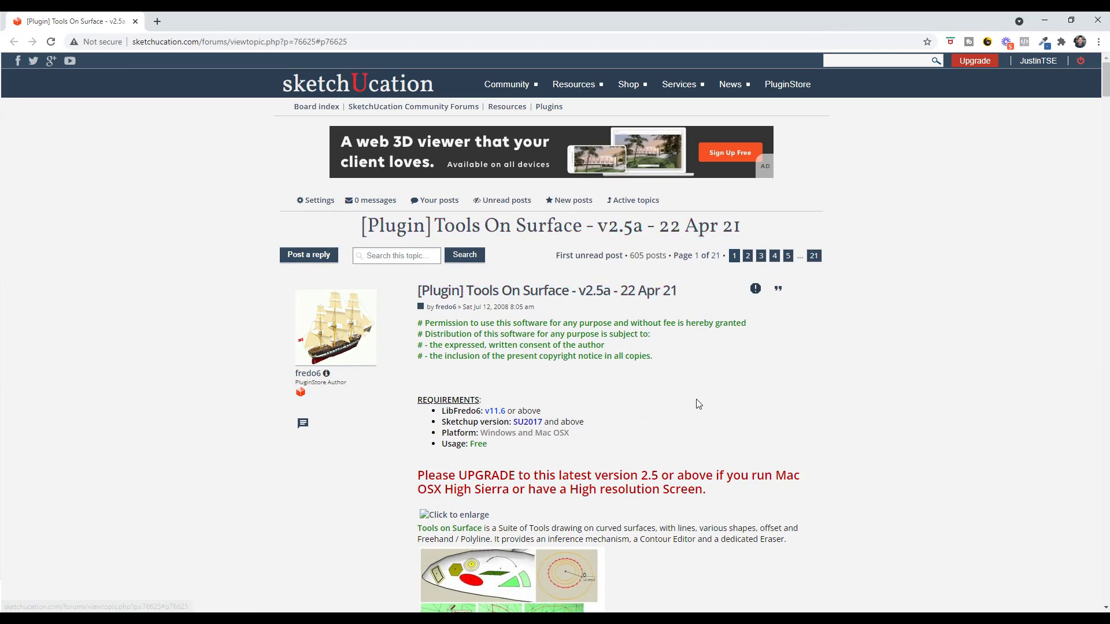
{"action": "scroll", "coordinate": [447, 428], "scroll_direction": "down", "scroll_amount": 3}
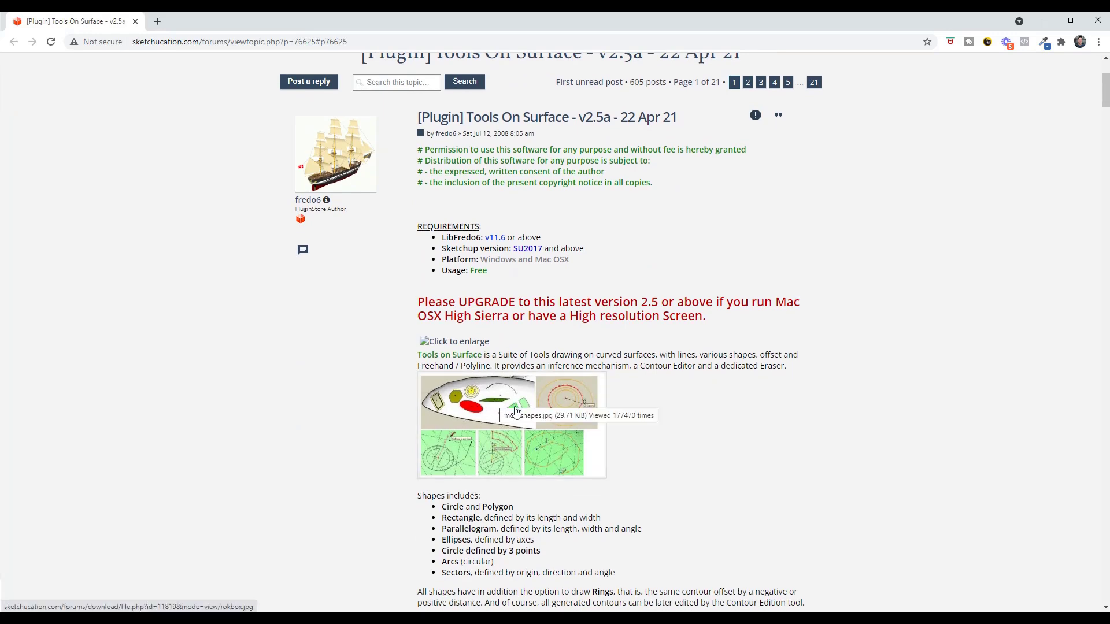
{"action": "left_click", "coordinate": [1044, 21]}
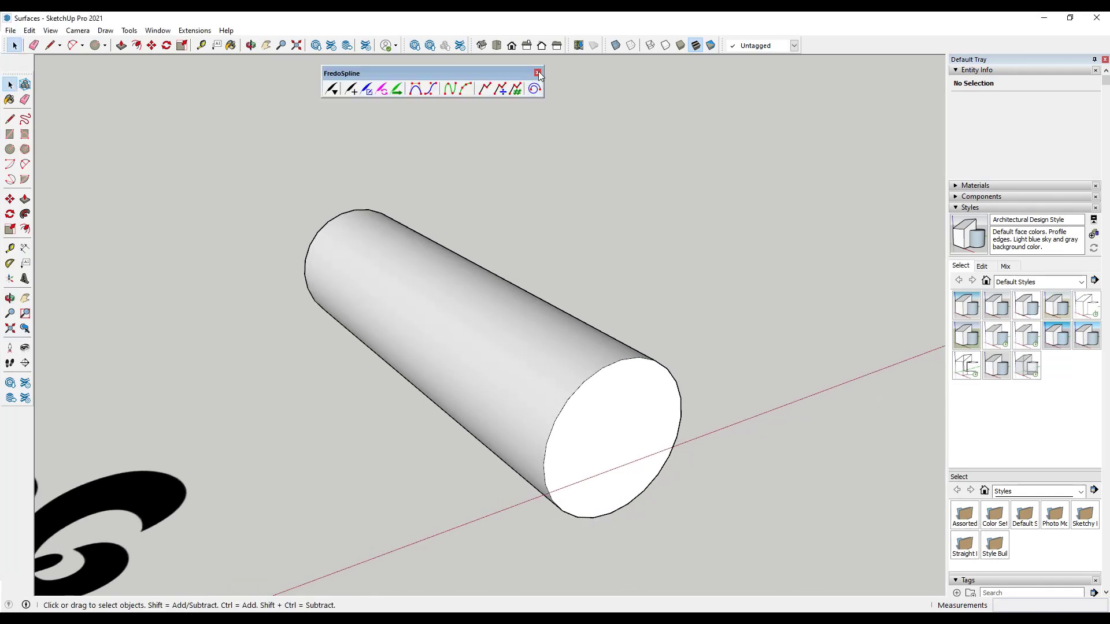
Hide the FredoSpline toolbar and show the Tools on Surface toolbar above the cylinder
{"action": "left_click", "coordinate": [537, 72]}
{"action": "right_click", "coordinate": [871, 51]}
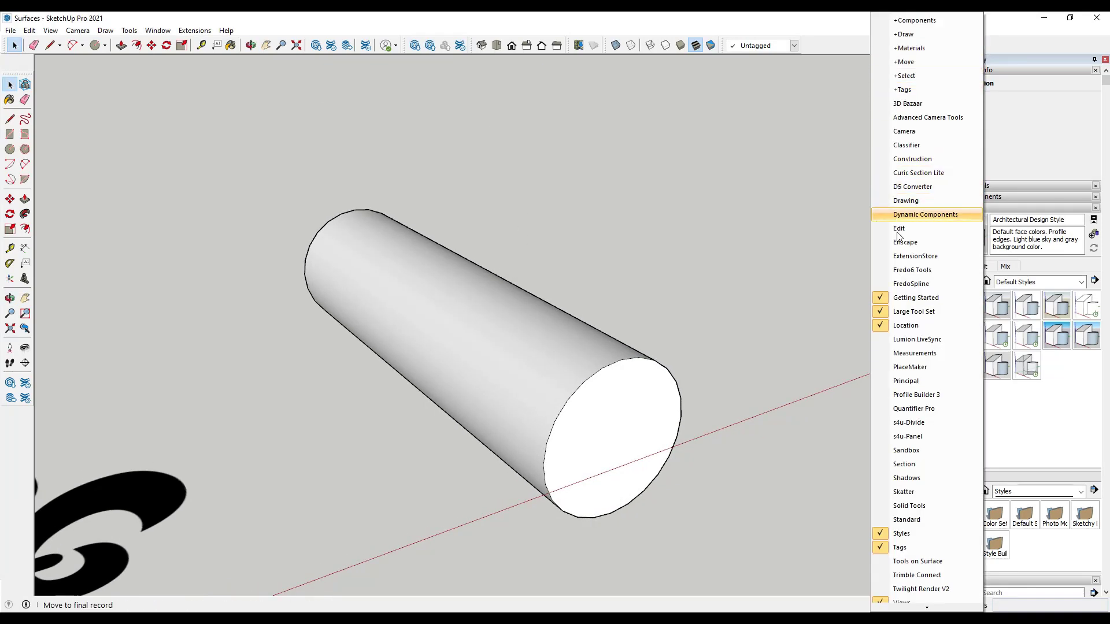
{"action": "left_click", "coordinate": [917, 561]}
{"action": "left_click_drag", "start_coordinate": [143, 133], "coordinate": [168, 80]}
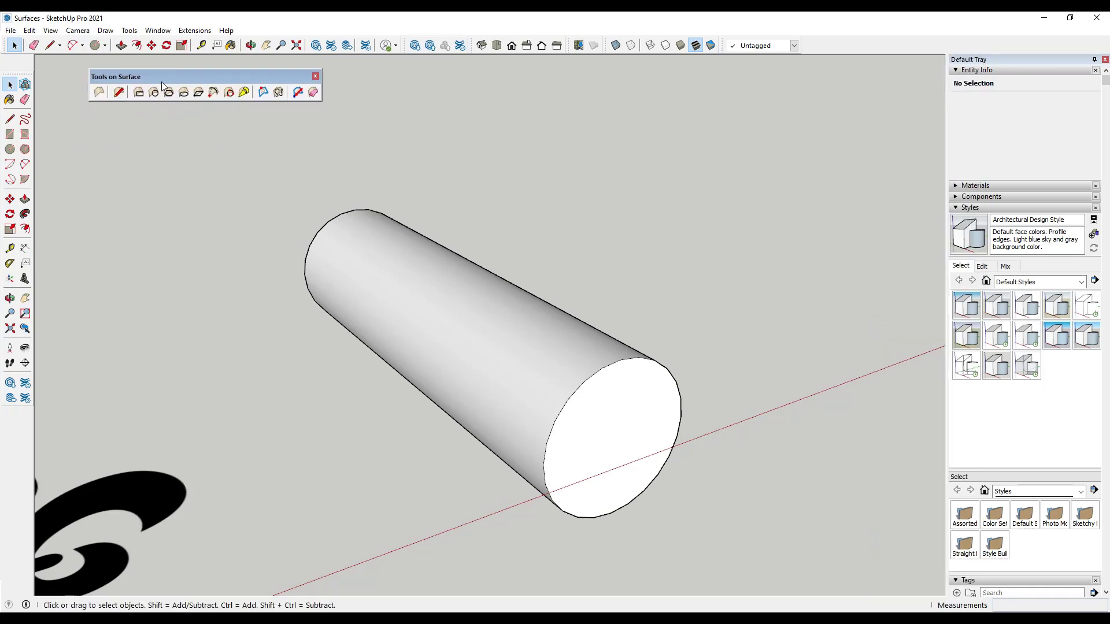
Draw a diagonal line across the cylinder's curved face with the Tools on Surface Line tool
{"action": "left_click", "coordinate": [118, 92]}
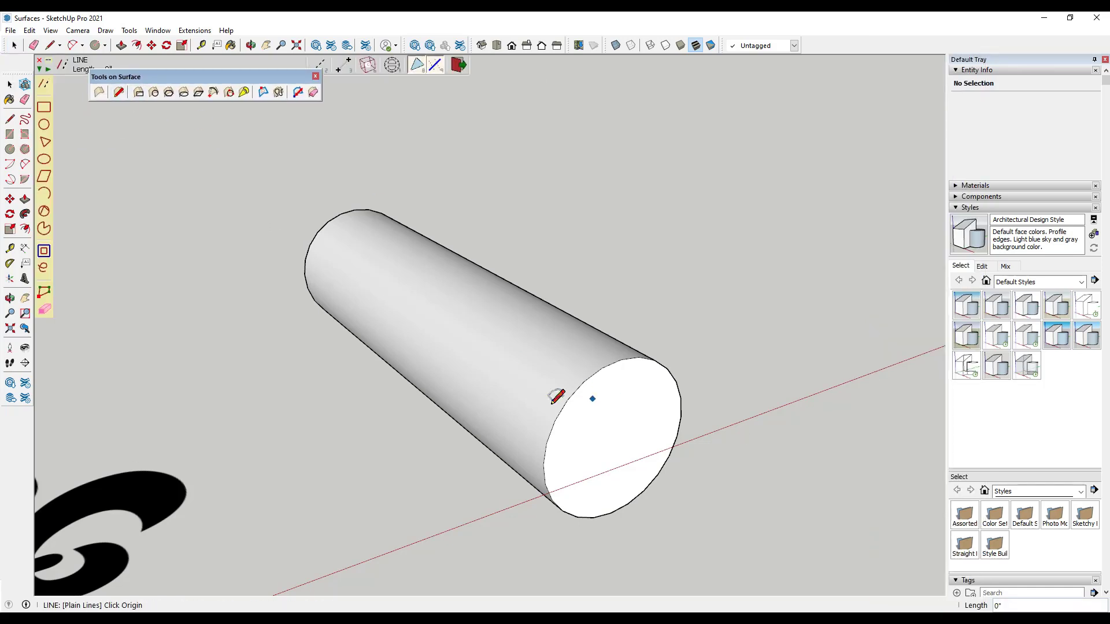
{"action": "middle_click_drag", "start_coordinate": [461, 277], "coordinate": [439, 298]}
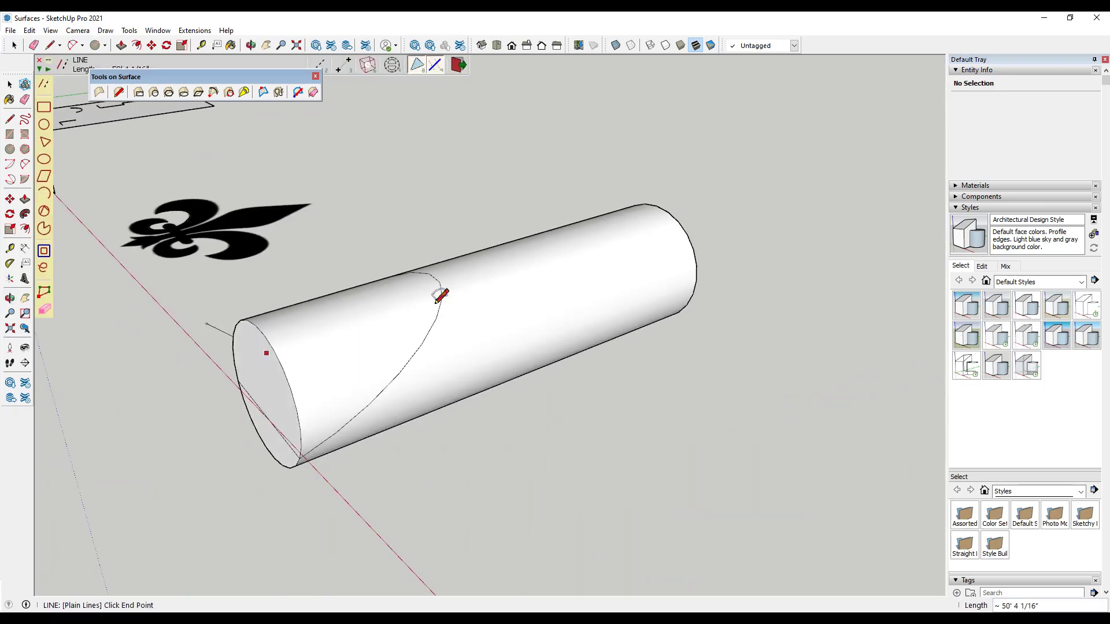
{"action": "middle_click_drag", "start_coordinate": [508, 236], "coordinate": [602, 317]}
{"action": "left_click", "coordinate": [529, 296]}
{"action": "key", "text": "space"}
Draw a circle on the cylinder's curved face near its far end with the Tools on Surface Circle tool
{"action": "scroll", "coordinate": [664, 292], "scroll_direction": "up", "scroll_amount": 4}
{"action": "left_click", "coordinate": [159, 94]}
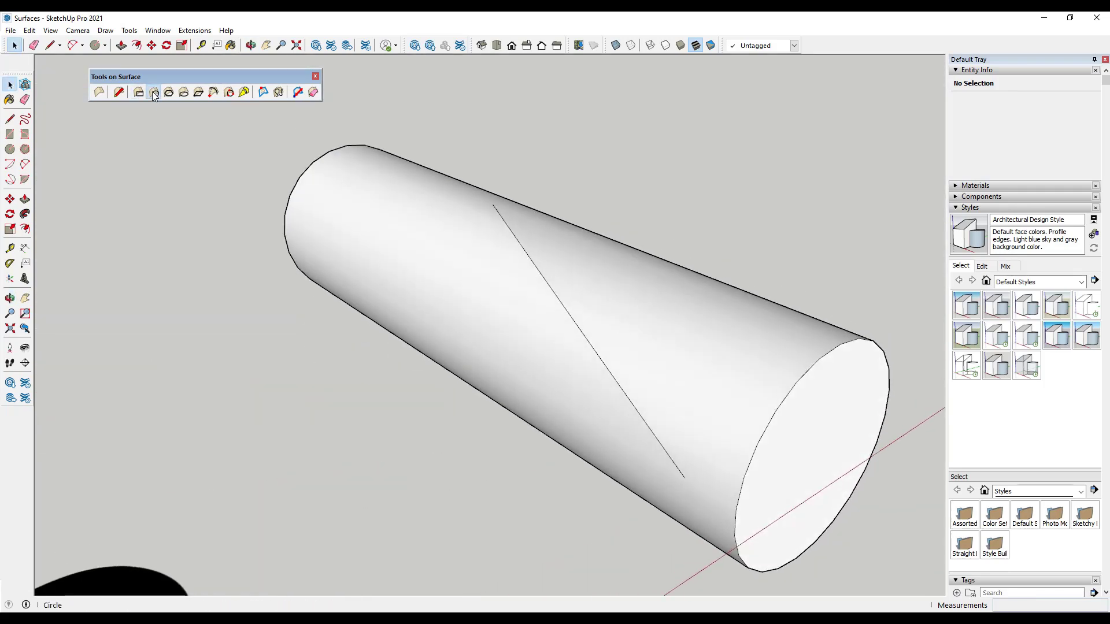
{"action": "left_click", "coordinate": [463, 250]}
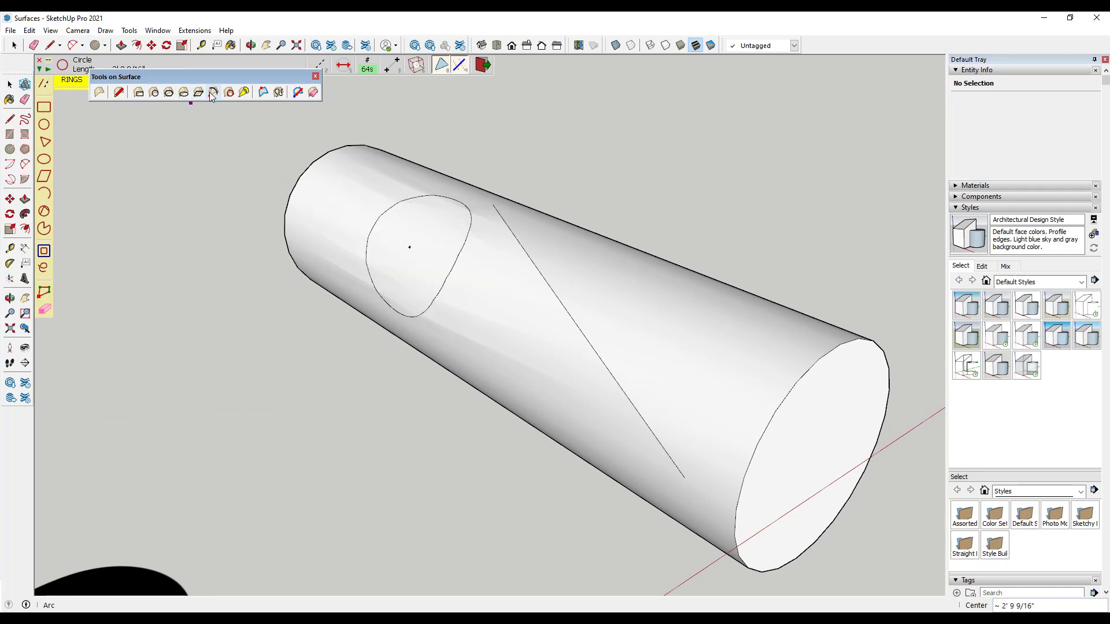
Offset the surface circle inward on the cylinder's curved face and select the ring between the two outlines
{"action": "left_click", "coordinate": [265, 94]}
{"action": "left_click", "coordinate": [455, 249]}
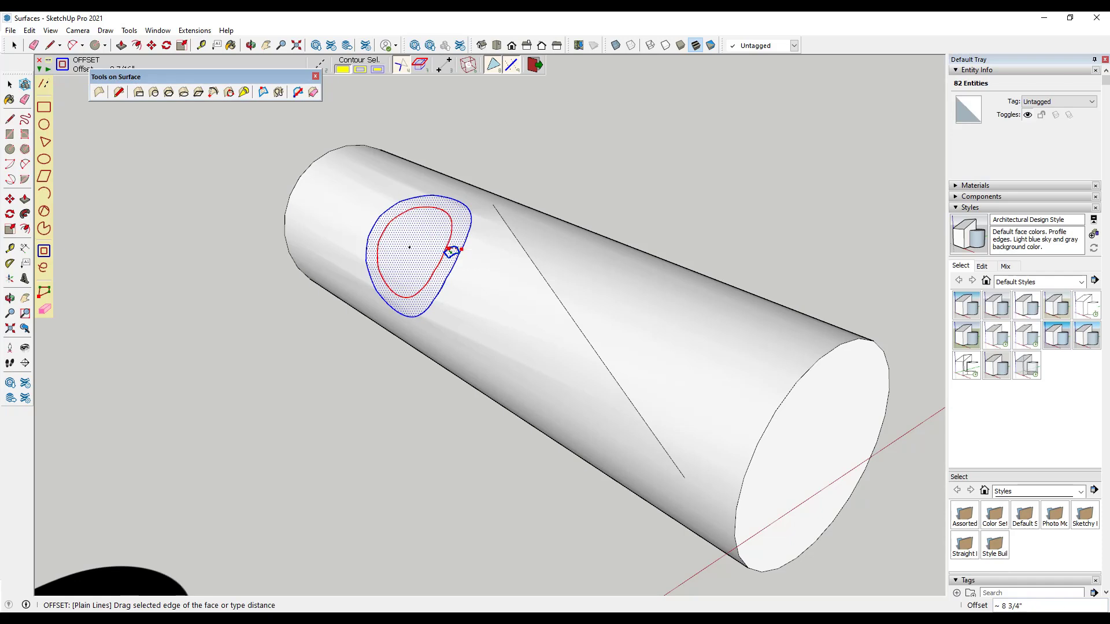
{"action": "left_click", "coordinate": [454, 253]}
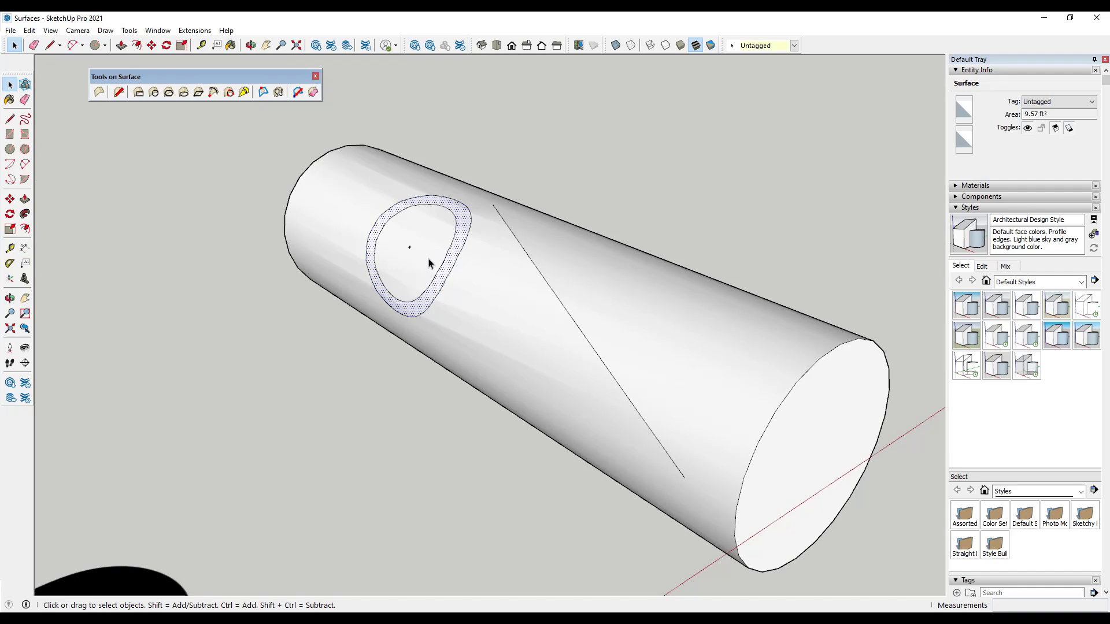
{"action": "middle_click_drag", "start_coordinate": [512, 331], "coordinate": [559, 299]}
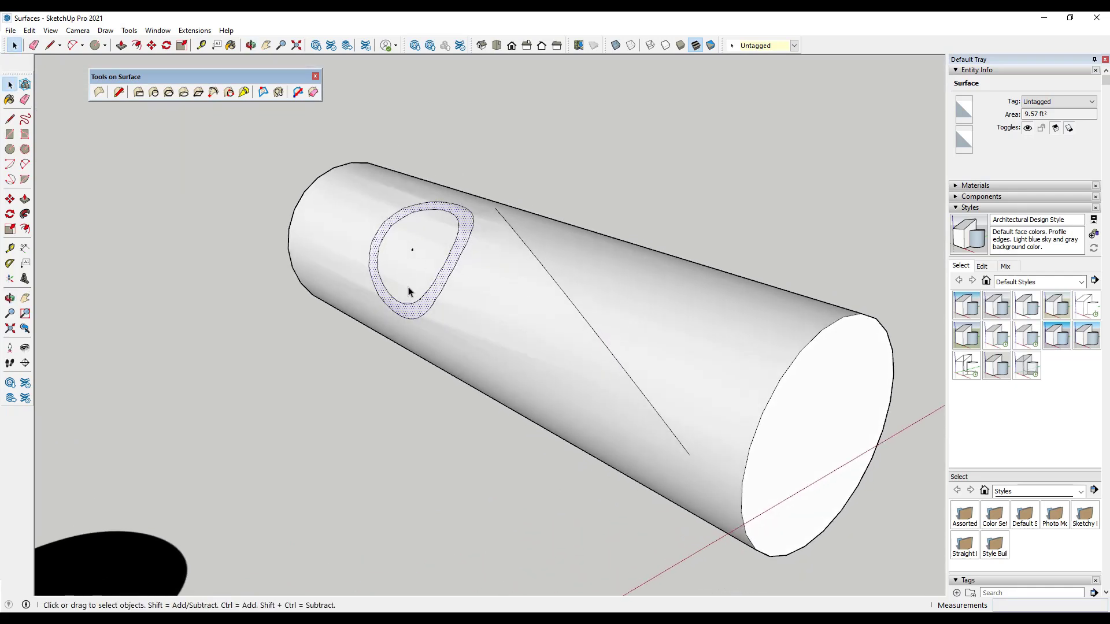